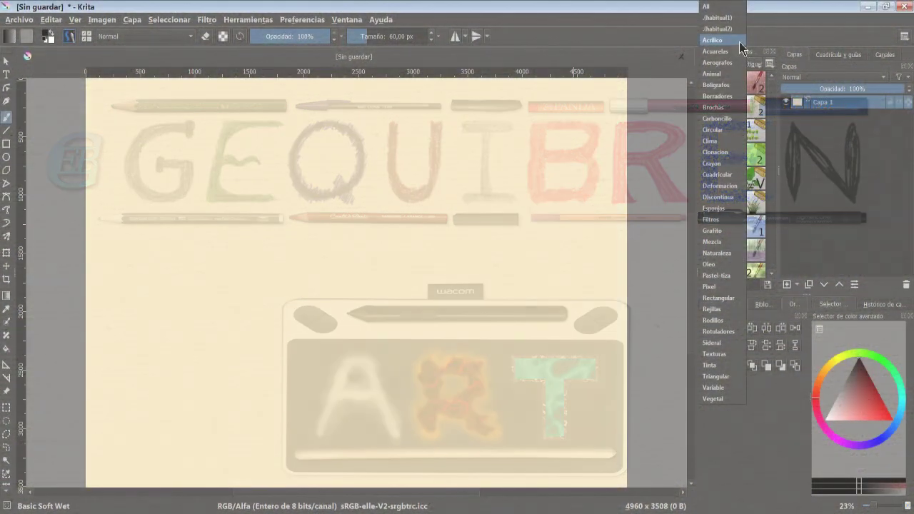
Filter the brush preset list to show only the Acrílico tag.
{"action": "left_click", "coordinate": [714, 40]}
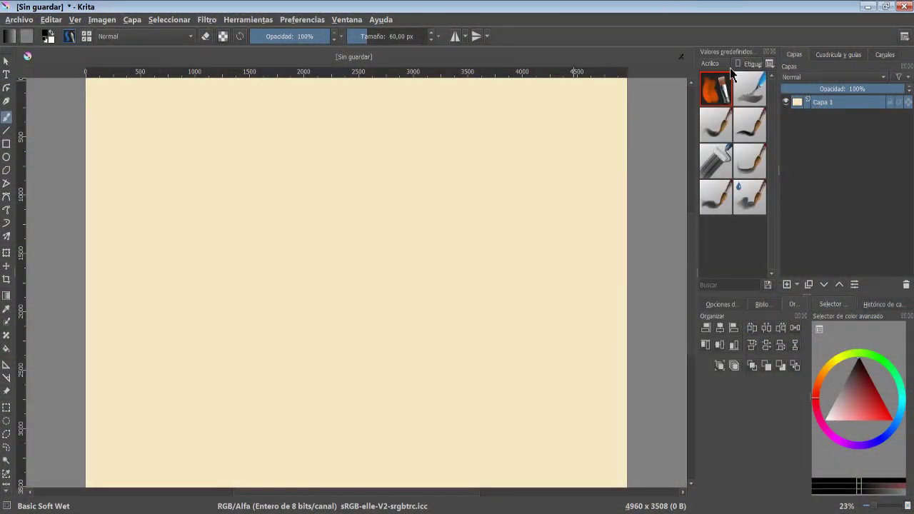
Switch to Firefox and scroll through the Google Images results for 'pintura acrilica'.
{"action": "key", "text": "alt+Tab"}
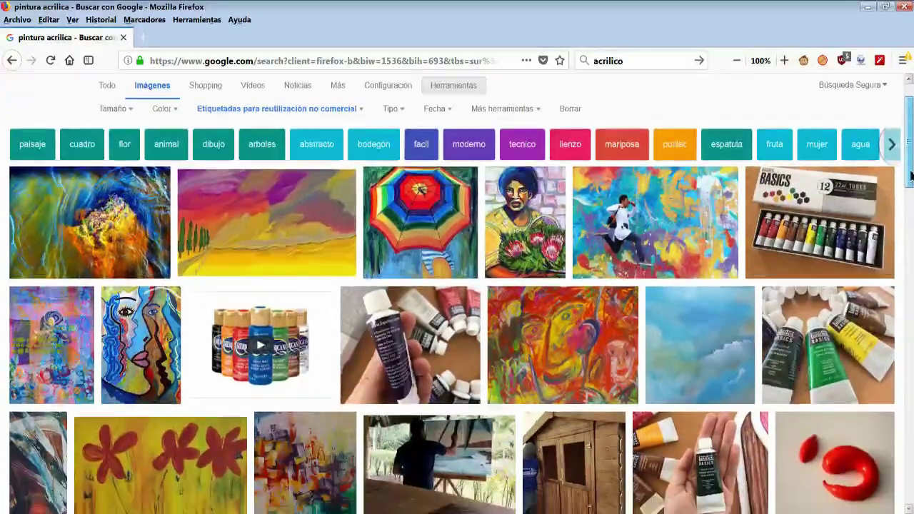
{"action": "mouse_move", "coordinate": [908, 168]}
{"action": "left_mouse_down"}
{"action": "mouse_move", "coordinate": [909, 244]}
{"action": "mouse_move", "coordinate": [907, 194]}
{"action": "left_mouse_up"}
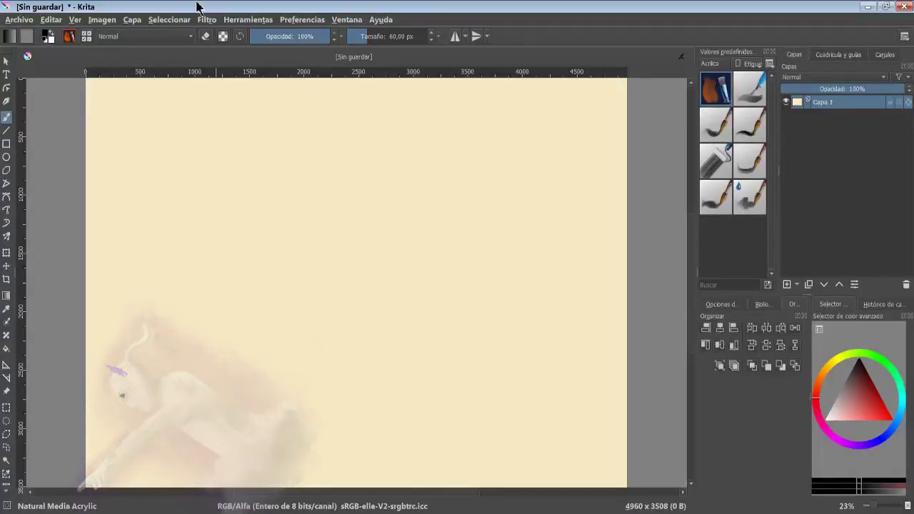
Paint six dark vertical test strokes with the Natural Media Acrylic brush.
{"action": "left_click_drag", "start_coordinate": [87, 164], "coordinate": [86, 250]}
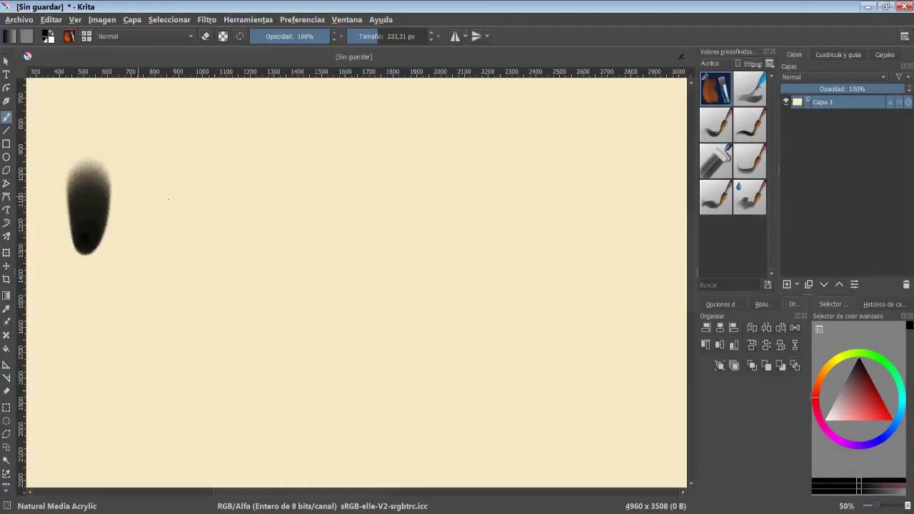
{"action": "left_click", "coordinate": [720, 304]}
{"action": "left_click_drag", "start_coordinate": [192, 127], "coordinate": [191, 215]}
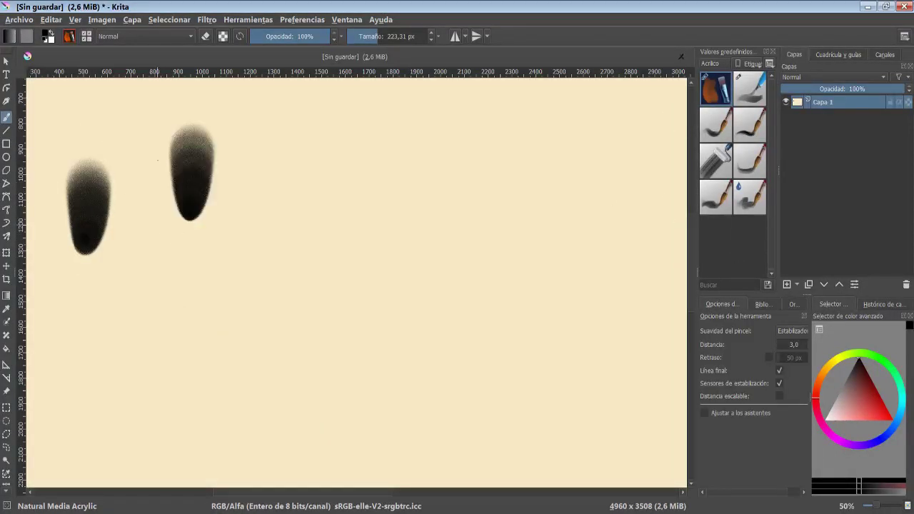
{"action": "left_click_drag", "start_coordinate": [145, 191], "coordinate": [147, 275]}
{"action": "left_click_drag", "start_coordinate": [219, 280], "coordinate": [218, 357]}
{"action": "left_click_drag", "start_coordinate": [228, 186], "coordinate": [226, 265]}
{"action": "left_click_drag", "start_coordinate": [276, 183], "coordinate": [273, 264]}
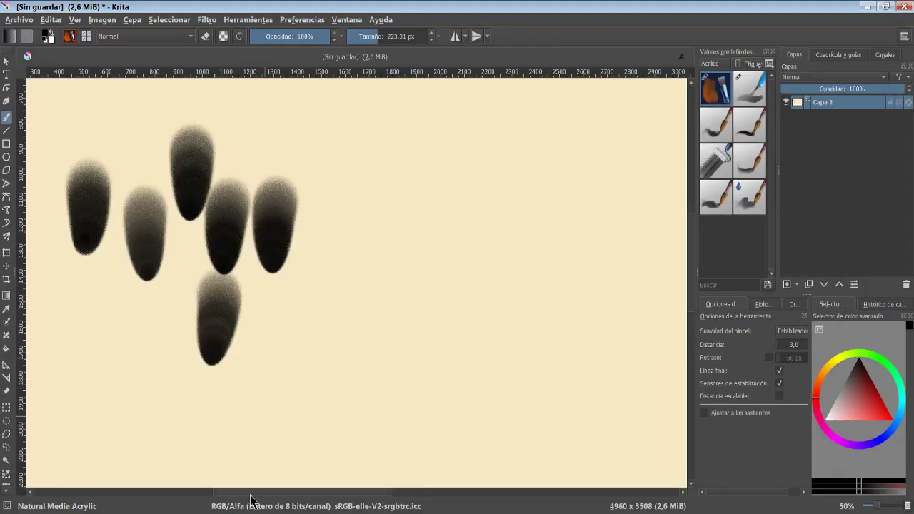
Undo the test strokes and blend a light stroke with vb ACRYL Blender.
{"action": "key", "text": "ctrl+z"}
{"action": "key", "text": "ctrl+z"}
{"action": "key", "text": "ctrl+z"}
{"action": "key", "text": "ctrl+z"}
{"action": "key", "text": "ctrl+z"}
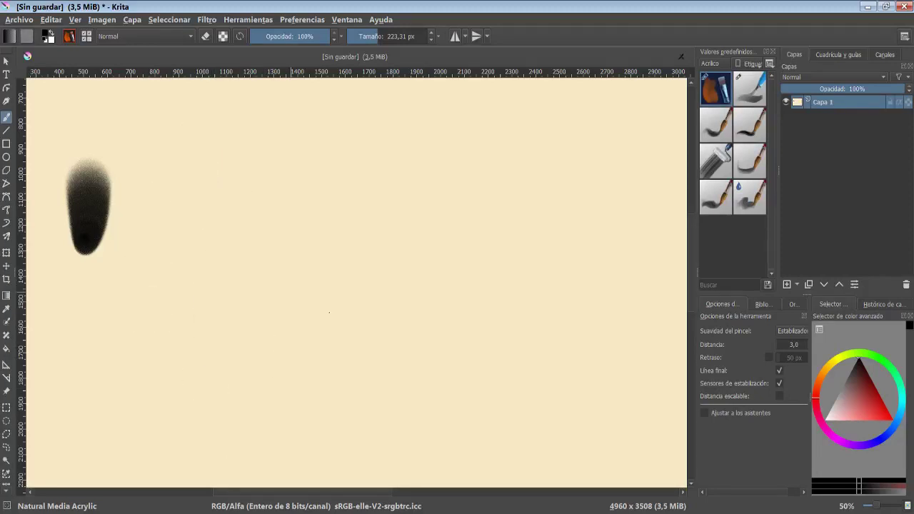
{"action": "left_click", "coordinate": [748, 91]}
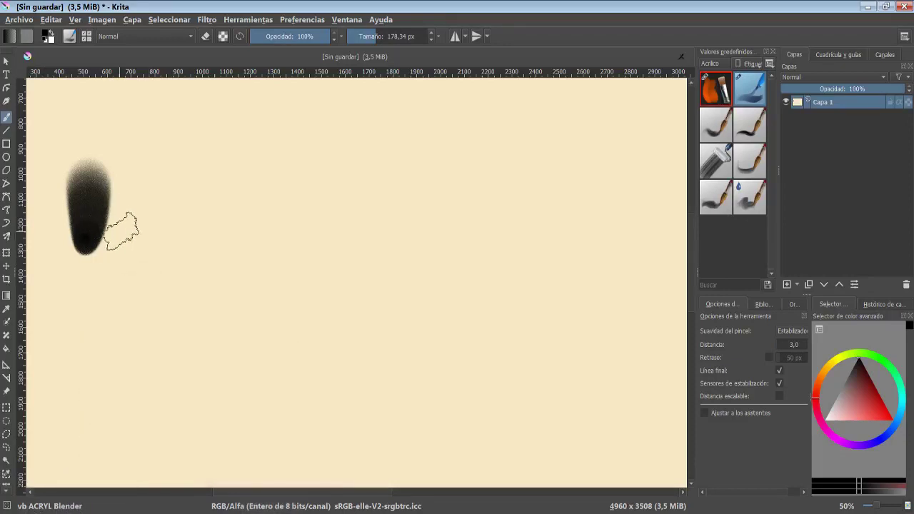
{"action": "mouse_move", "coordinate": [107, 154]}
{"action": "left_mouse_down"}
{"action": "mouse_move", "coordinate": [102, 268]}
{"action": "mouse_move", "coordinate": [86, 204]}
{"action": "mouse_move", "coordinate": [76, 255]}
{"action": "mouse_move", "coordinate": [63, 240]}
{"action": "mouse_move", "coordinate": [85, 228]}
{"action": "mouse_move", "coordinate": [97, 132]}
{"action": "left_mouse_up"}
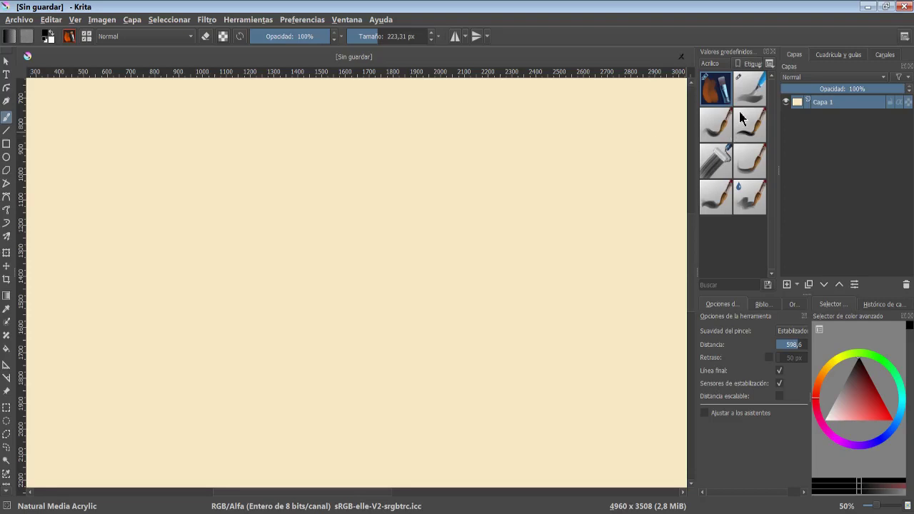
Paint three wavy test strokes with vb ACRYL Brush, then undo them.
{"action": "left_click", "coordinate": [715, 122]}
{"action": "mouse_move", "coordinate": [91, 224]}
{"action": "left_mouse_down"}
{"action": "mouse_move", "coordinate": [103, 181]}
{"action": "mouse_move", "coordinate": [136, 179]}
{"action": "mouse_move", "coordinate": [133, 279]}
{"action": "mouse_move", "coordinate": [169, 123]}
{"action": "mouse_move", "coordinate": [189, 230]}
{"action": "mouse_move", "coordinate": [214, 294]}
{"action": "mouse_move", "coordinate": [239, 126]}
{"action": "mouse_move", "coordinate": [252, 277]}
{"action": "mouse_move", "coordinate": [286, 159]}
{"action": "mouse_move", "coordinate": [310, 310]}
{"action": "mouse_move", "coordinate": [331, 80]}
{"action": "left_mouse_up"}
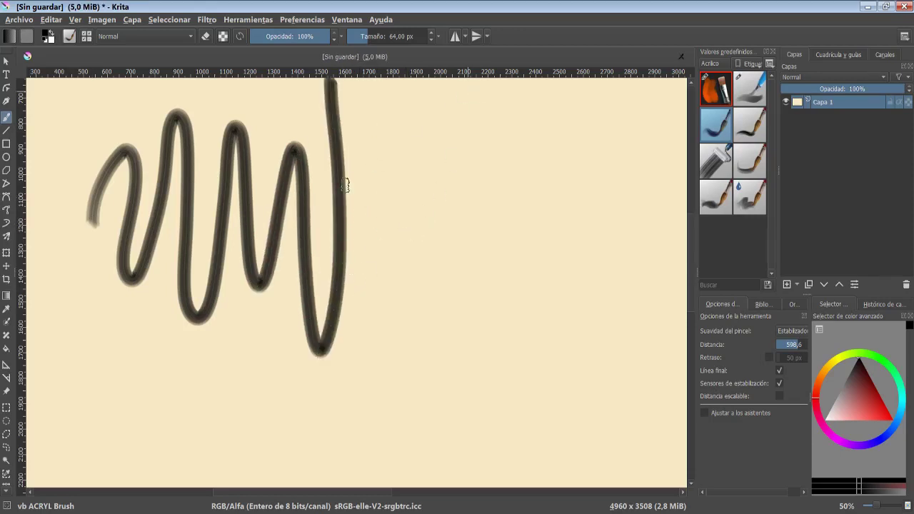
{"action": "mouse_move", "coordinate": [447, 114]}
{"action": "left_mouse_down"}
{"action": "mouse_move", "coordinate": [387, 276]}
{"action": "mouse_move", "coordinate": [473, 201]}
{"action": "mouse_move", "coordinate": [496, 236]}
{"action": "mouse_move", "coordinate": [508, 303]}
{"action": "mouse_move", "coordinate": [556, 116]}
{"action": "left_mouse_up"}
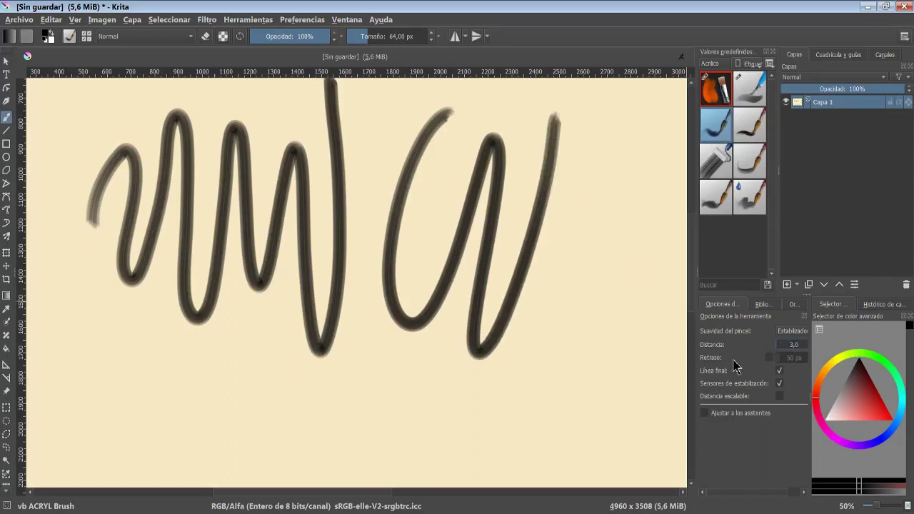
{"action": "mouse_move", "coordinate": [585, 158]}
{"action": "left_mouse_down"}
{"action": "mouse_move", "coordinate": [624, 276]}
{"action": "mouse_move", "coordinate": [353, 421]}
{"action": "mouse_move", "coordinate": [314, 373]}
{"action": "mouse_move", "coordinate": [406, 236]}
{"action": "left_mouse_up"}
{"action": "key", "text": "ctrl+z"}
{"action": "key", "text": "ctrl+z"}
{"action": "key", "text": "ctrl+z"}
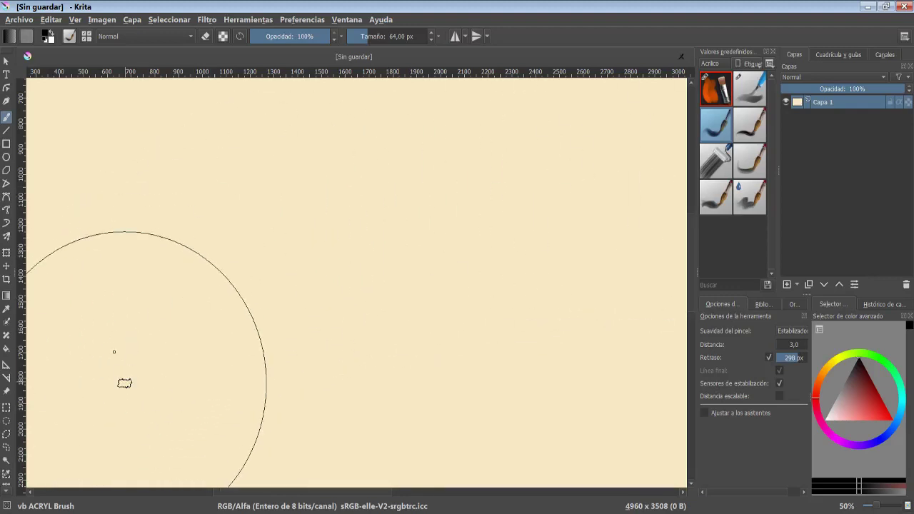
Paint stabilized zigzag and looping strokes, lowering the stabilizer delay, then clear the canvas.
{"action": "mouse_move", "coordinate": [114, 351]}
{"action": "left_mouse_down"}
{"action": "mouse_move", "coordinate": [372, 145]}
{"action": "mouse_move", "coordinate": [434, 234]}
{"action": "left_mouse_up"}
{"action": "mouse_move", "coordinate": [295, 396]}
{"action": "left_mouse_down"}
{"action": "mouse_move", "coordinate": [404, 330]}
{"action": "mouse_move", "coordinate": [493, 153]}
{"action": "mouse_move", "coordinate": [478, 292]}
{"action": "mouse_move", "coordinate": [429, 448]}
{"action": "left_mouse_up"}
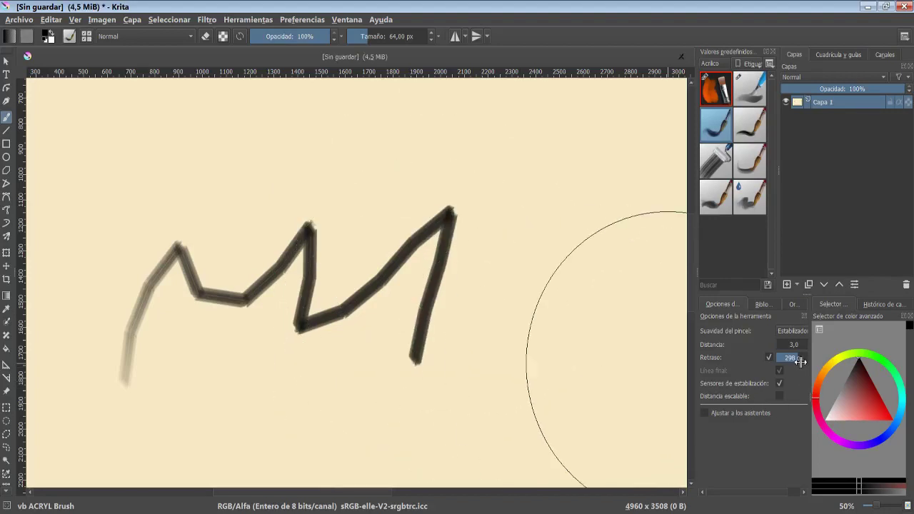
{"action": "left_click_drag", "start_coordinate": [792, 357], "coordinate": [777, 356]}
{"action": "mouse_move", "coordinate": [100, 214]}
{"action": "left_mouse_down"}
{"action": "mouse_move", "coordinate": [367, 187]}
{"action": "mouse_move", "coordinate": [361, 231]}
{"action": "mouse_move", "coordinate": [536, 171]}
{"action": "mouse_move", "coordinate": [540, 209]}
{"action": "left_mouse_up"}
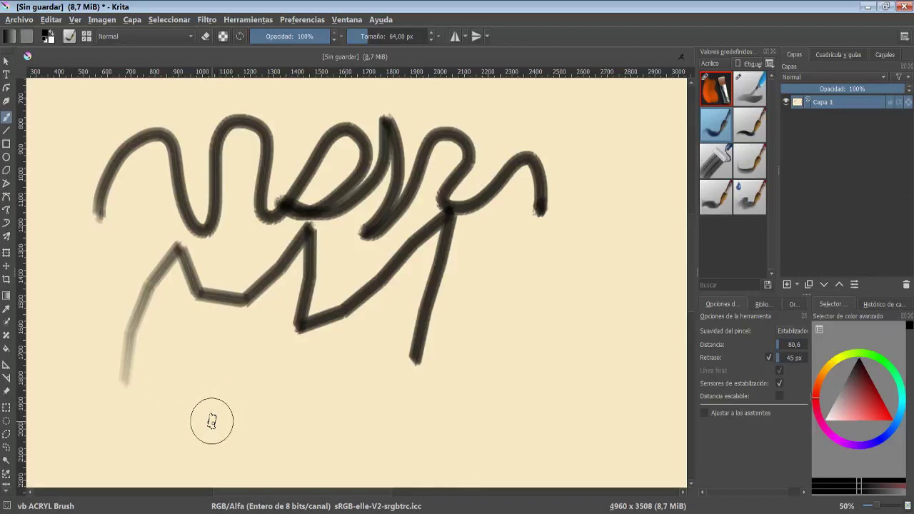
{"action": "mouse_move", "coordinate": [173, 428]}
{"action": "left_mouse_down"}
{"action": "mouse_move", "coordinate": [214, 459]}
{"action": "mouse_move", "coordinate": [367, 460]}
{"action": "mouse_move", "coordinate": [411, 431]}
{"action": "left_mouse_up"}
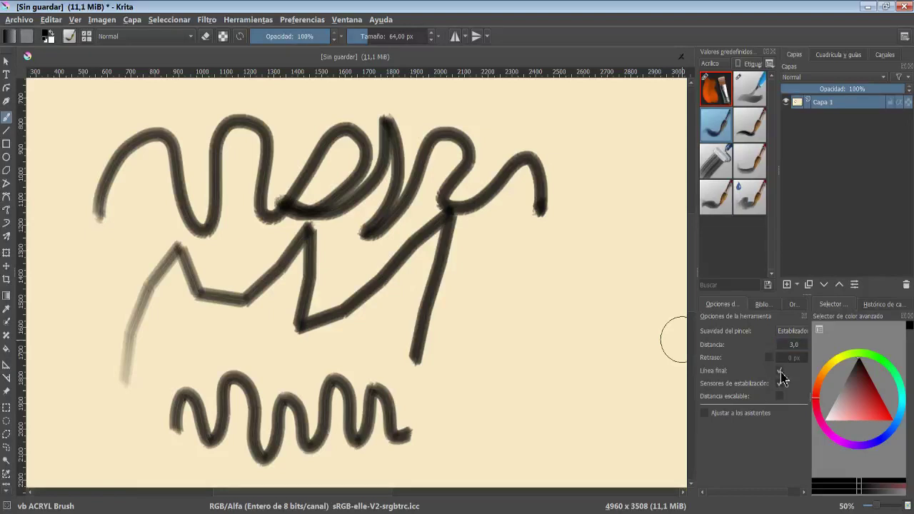
{"action": "key", "text": "Delete"}
Paint one test stroke each with vb ACRYL Dry, Flat, Round, Twisted and Wet.
{"action": "left_click", "coordinate": [744, 125]}
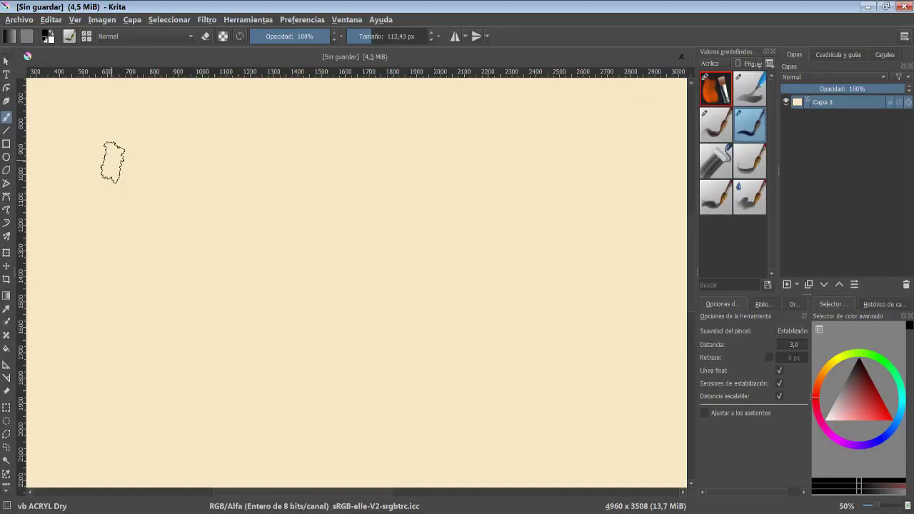
{"action": "mouse_move", "coordinate": [80, 103]}
{"action": "left_mouse_down"}
{"action": "mouse_move", "coordinate": [95, 193]}
{"action": "mouse_move", "coordinate": [92, 320]}
{"action": "mouse_move", "coordinate": [135, 112]}
{"action": "left_mouse_up"}
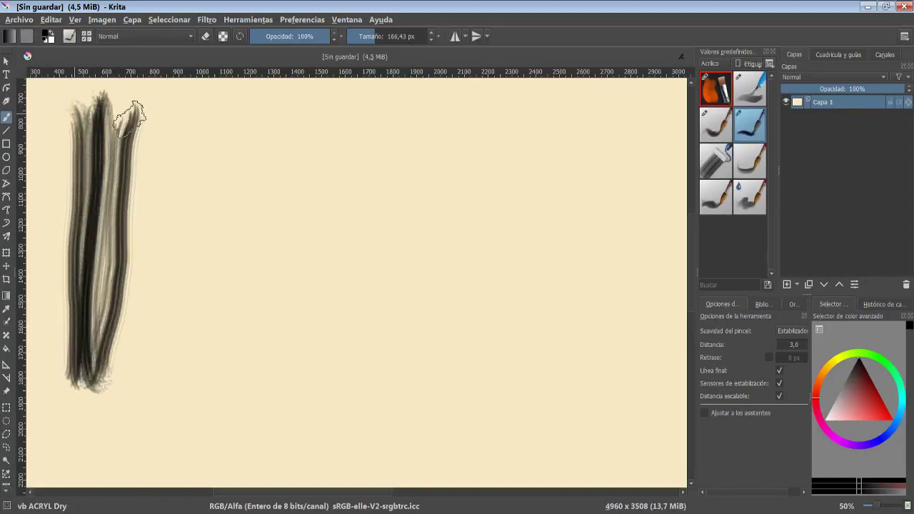
{"action": "left_click", "coordinate": [703, 172]}
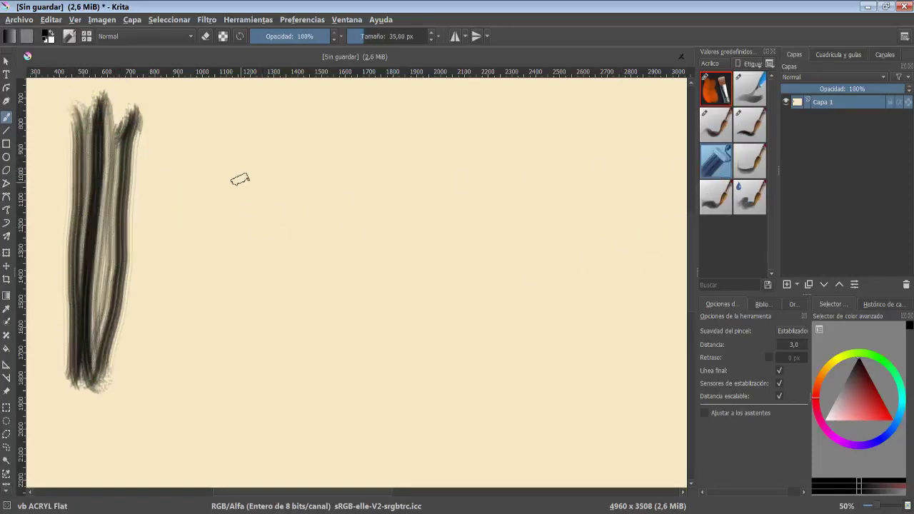
{"action": "mouse_move", "coordinate": [221, 100]}
{"action": "left_mouse_down"}
{"action": "mouse_move", "coordinate": [223, 282]}
{"action": "mouse_move", "coordinate": [225, 118]}
{"action": "left_mouse_up"}
{"action": "left_click", "coordinate": [748, 163]}
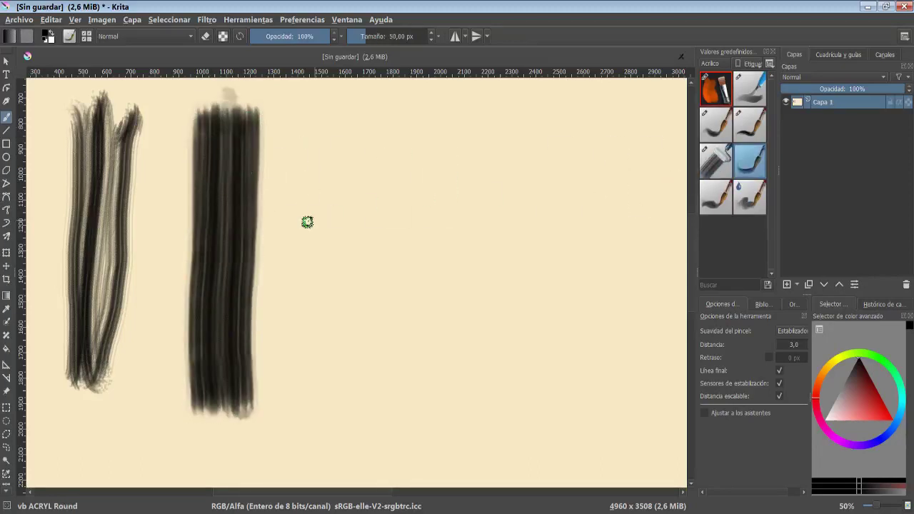
{"action": "mouse_move", "coordinate": [317, 135]}
{"action": "left_mouse_down"}
{"action": "mouse_move", "coordinate": [326, 106]}
{"action": "mouse_move", "coordinate": [326, 285]}
{"action": "mouse_move", "coordinate": [321, 210]}
{"action": "mouse_move", "coordinate": [331, 118]}
{"action": "left_mouse_up"}
{"action": "left_click", "coordinate": [714, 200]}
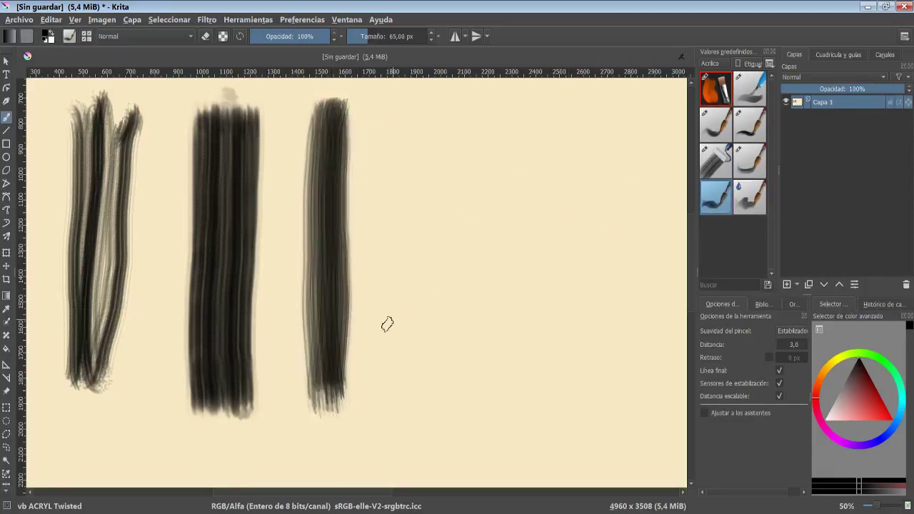
{"action": "mouse_move", "coordinate": [441, 419]}
{"action": "left_mouse_down"}
{"action": "mouse_move", "coordinate": [431, 252]}
{"action": "mouse_move", "coordinate": [418, 305]}
{"action": "mouse_move", "coordinate": [421, 93]}
{"action": "mouse_move", "coordinate": [439, 418]}
{"action": "left_mouse_up"}
{"action": "left_click", "coordinate": [748, 200]}
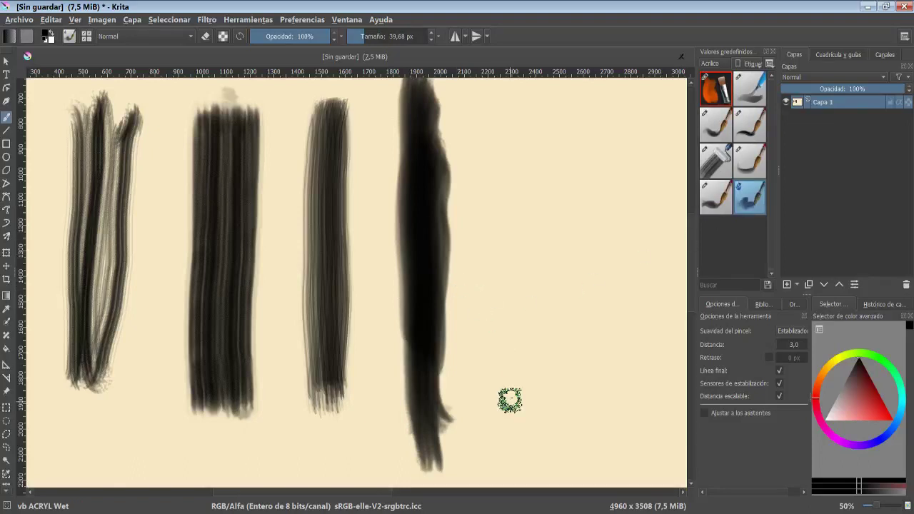
{"action": "mouse_move", "coordinate": [528, 454]}
{"action": "left_mouse_down"}
{"action": "mouse_move", "coordinate": [520, 271]}
{"action": "mouse_move", "coordinate": [524, 292]}
{"action": "mouse_move", "coordinate": [556, 258]}
{"action": "mouse_move", "coordinate": [520, 153]}
{"action": "mouse_move", "coordinate": [534, 129]}
{"action": "mouse_move", "coordinate": [528, 142]}
{"action": "left_mouse_up"}
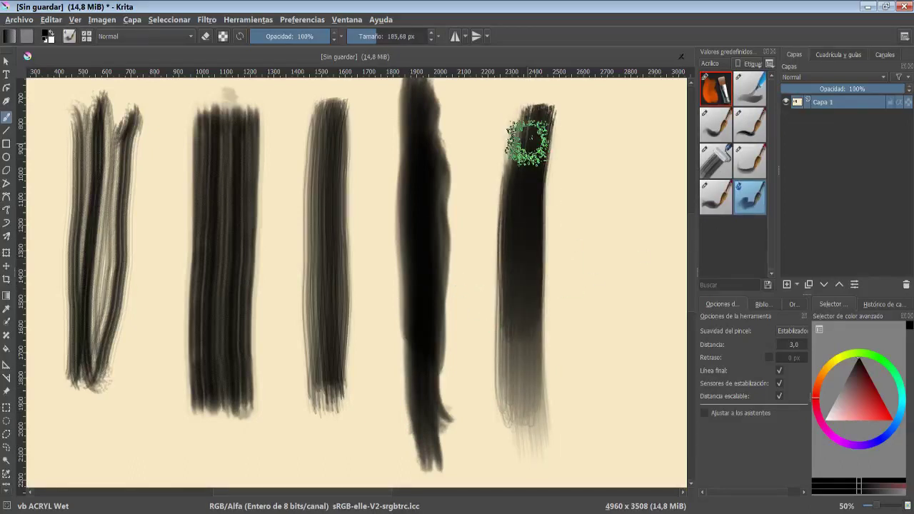
Clear the canvas and filter the brush presets to the Acuarelas tag.
{"action": "key", "text": "Delete"}
{"action": "left_click", "coordinate": [714, 64]}
{"action": "left_click", "coordinate": [715, 75]}
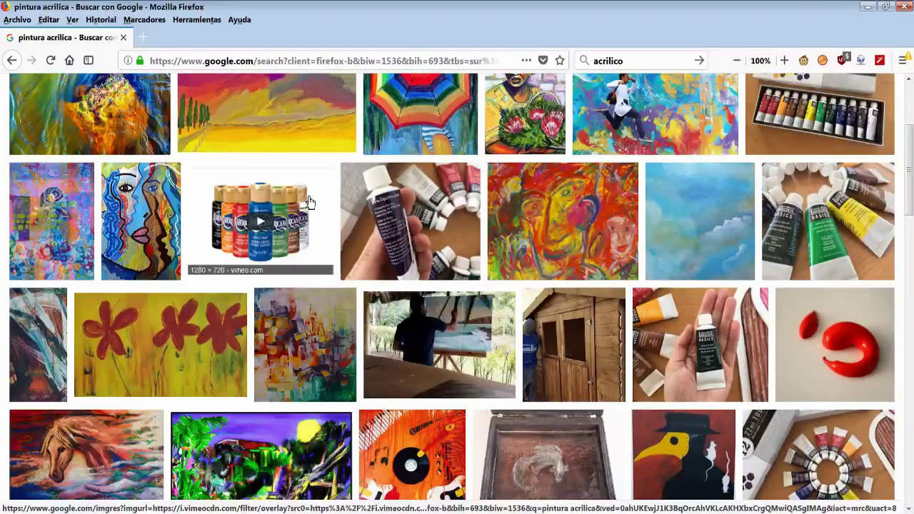
Change the Google Images search to 'pintura acuarela'.
{"action": "scroll", "coordinate": [197, 95], "scroll_direction": "up", "scroll_amount": 5}
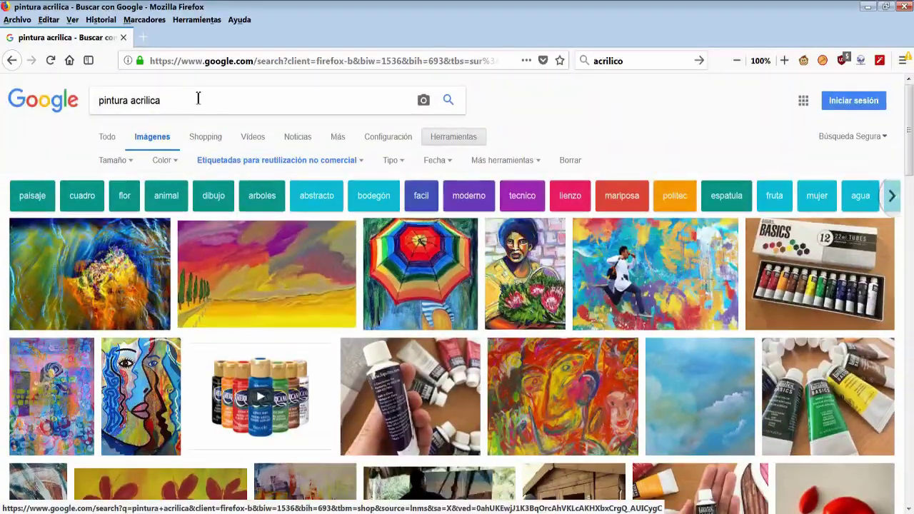
{"action": "double_click", "coordinate": [191, 101]}
{"action": "type", "text": "acuarela"}
{"action": "key", "text": "Return"}
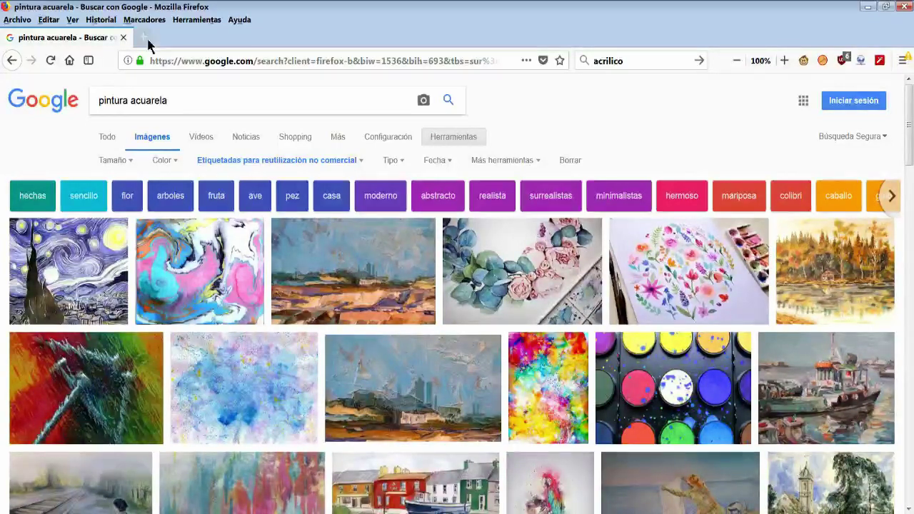
Browse the watercolor results and view the Kingfisher - Alcedinido DeviantArt artwork full size.
{"action": "scroll", "coordinate": [228, 374], "scroll_direction": "down", "scroll_amount": 2}
{"action": "scroll", "coordinate": [228, 375], "scroll_direction": "down", "scroll_amount": 2}
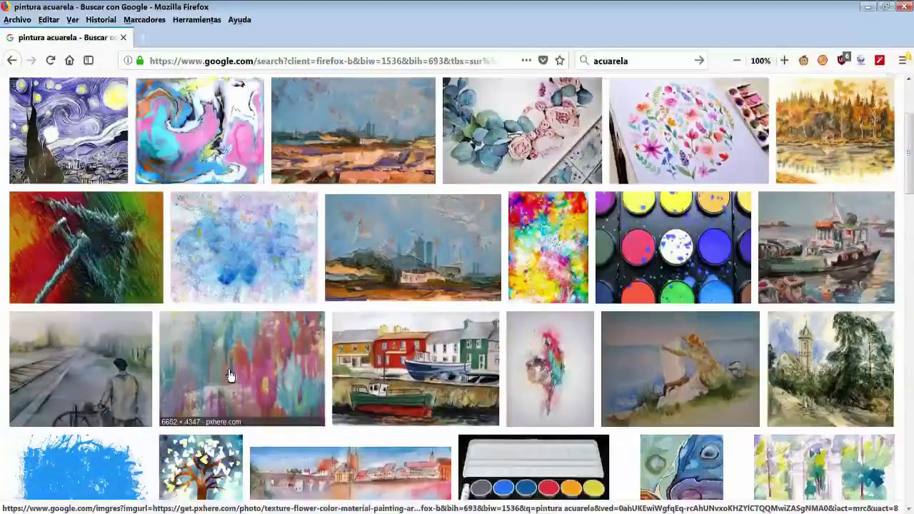
{"action": "scroll", "coordinate": [229, 375], "scroll_direction": "down", "scroll_amount": 1}
{"action": "scroll", "coordinate": [229, 375], "scroll_direction": "down", "scroll_amount": 1}
{"action": "scroll", "coordinate": [228, 375], "scroll_direction": "down", "scroll_amount": 2}
{"action": "scroll", "coordinate": [228, 375], "scroll_direction": "down", "scroll_amount": 2}
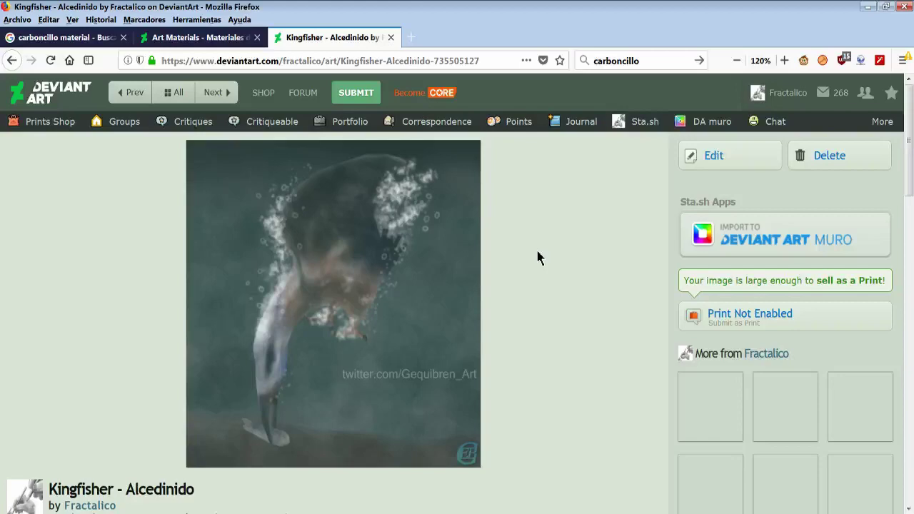
{"action": "left_click", "coordinate": [421, 237]}
{"action": "scroll", "coordinate": [422, 229], "scroll_direction": "down", "scroll_amount": 2}
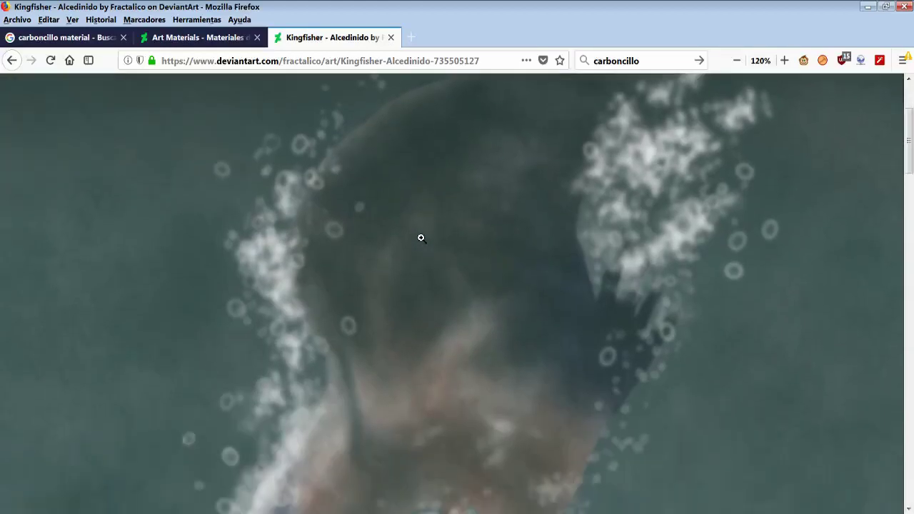
{"action": "scroll", "coordinate": [421, 227], "scroll_direction": "down", "scroll_amount": 3}
{"action": "scroll", "coordinate": [421, 225], "scroll_direction": "down", "scroll_amount": 3}
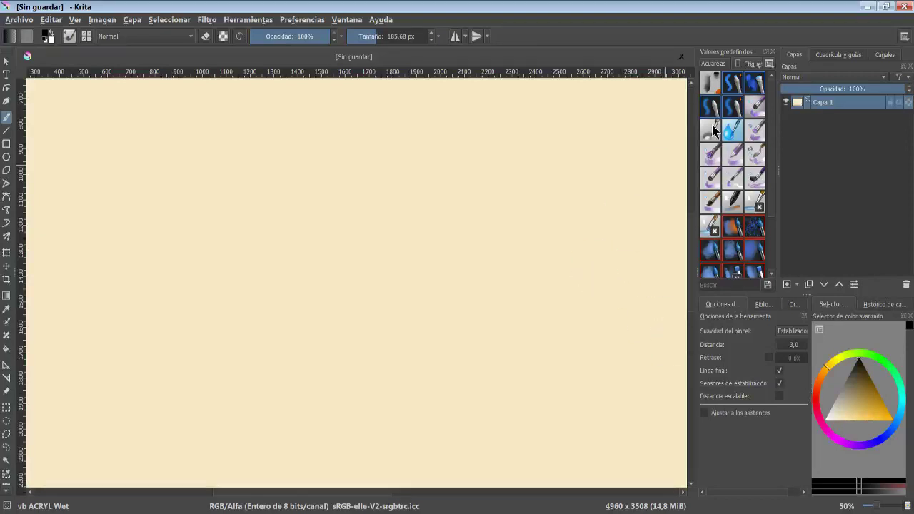
Paint vertical strokes with 17 Edge, Basic Hard Wet, Basic Mop, Basic Soft, Basic Soft Wet and deevad 3c blend and paint.
{"action": "left_click", "coordinate": [710, 92]}
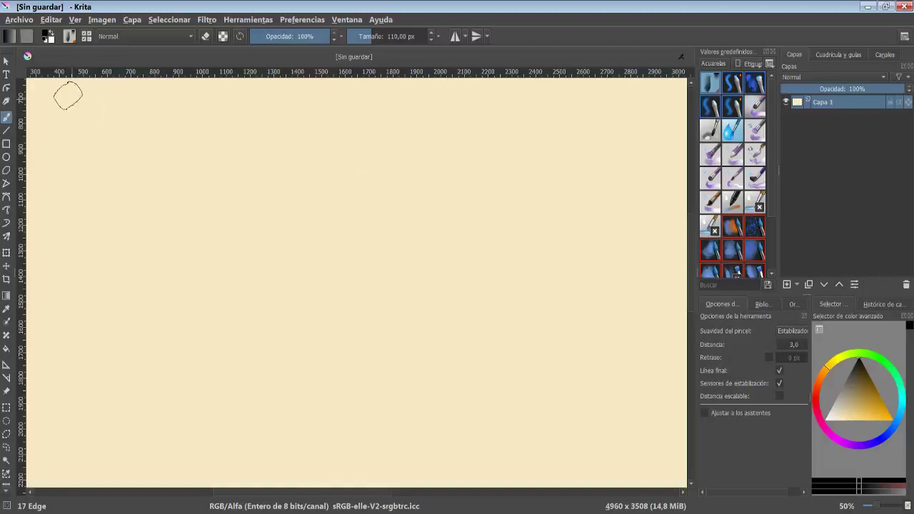
{"action": "left_click_drag", "start_coordinate": [68, 95], "coordinate": [87, 314]}
{"action": "left_click", "coordinate": [727, 88]}
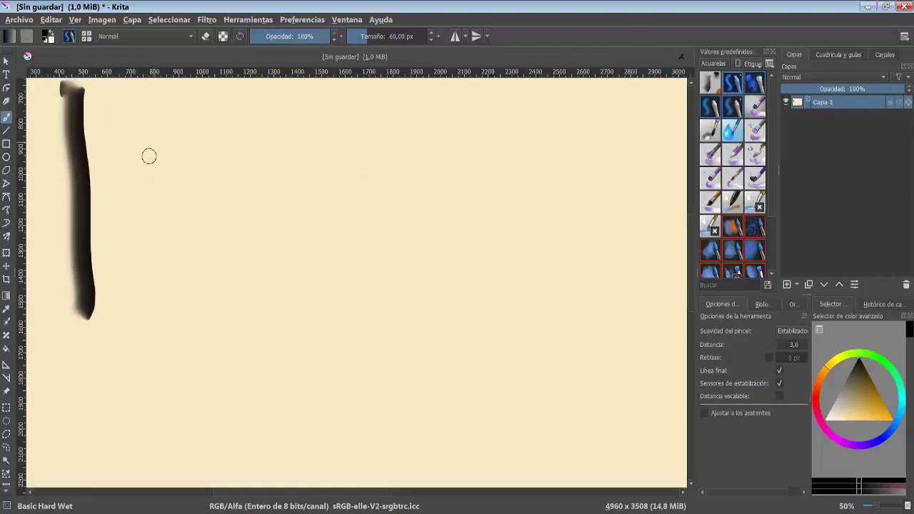
{"action": "left_click_drag", "start_coordinate": [133, 97], "coordinate": [139, 320]}
{"action": "left_click", "coordinate": [753, 85]}
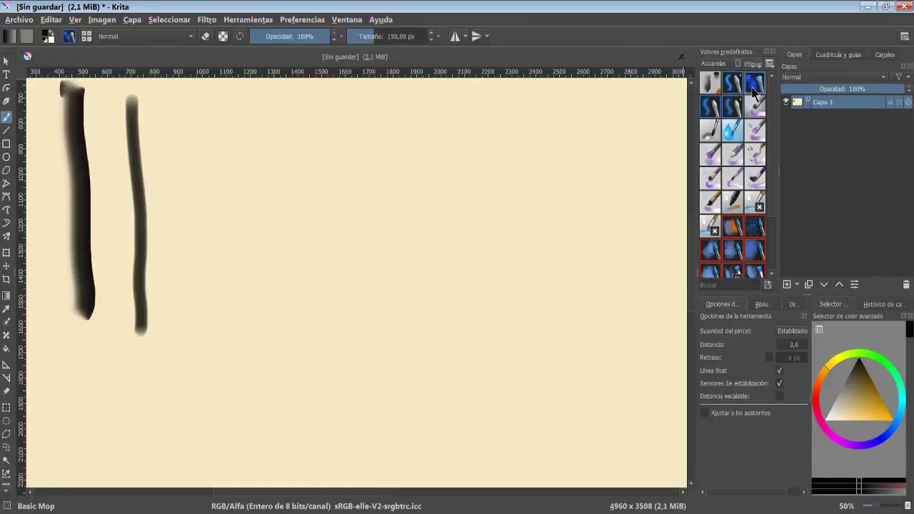
{"action": "left_click_drag", "start_coordinate": [187, 92], "coordinate": [190, 335]}
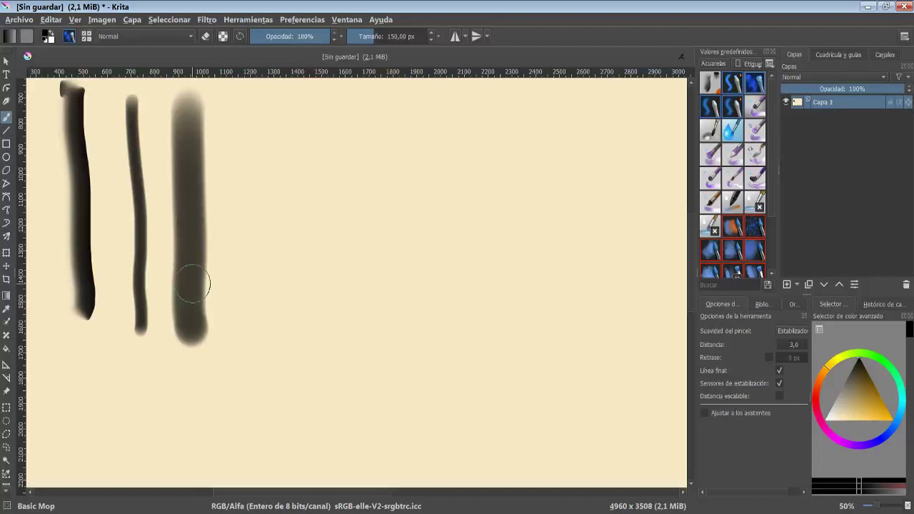
{"action": "left_click", "coordinate": [709, 106]}
{"action": "left_click_drag", "start_coordinate": [255, 99], "coordinate": [249, 308]}
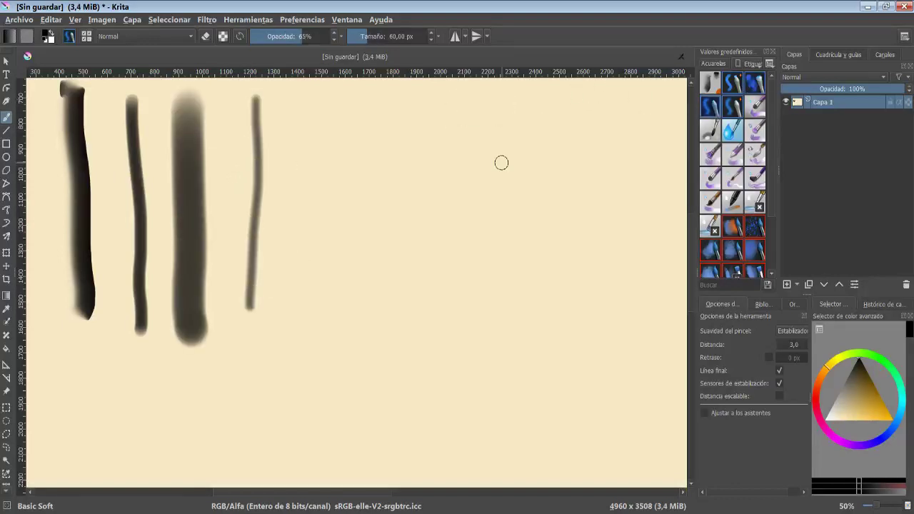
{"action": "left_click", "coordinate": [724, 112]}
{"action": "left_click_drag", "start_coordinate": [296, 97], "coordinate": [308, 379]}
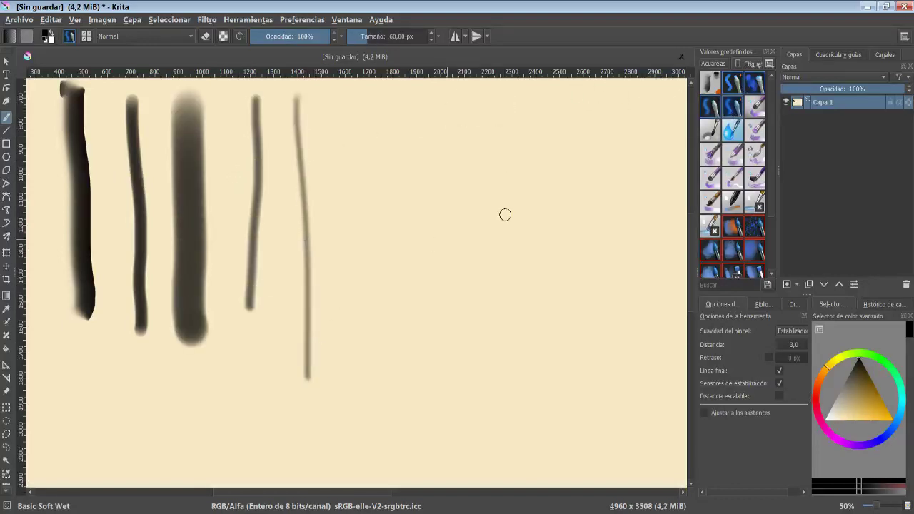
{"action": "left_click", "coordinate": [754, 107]}
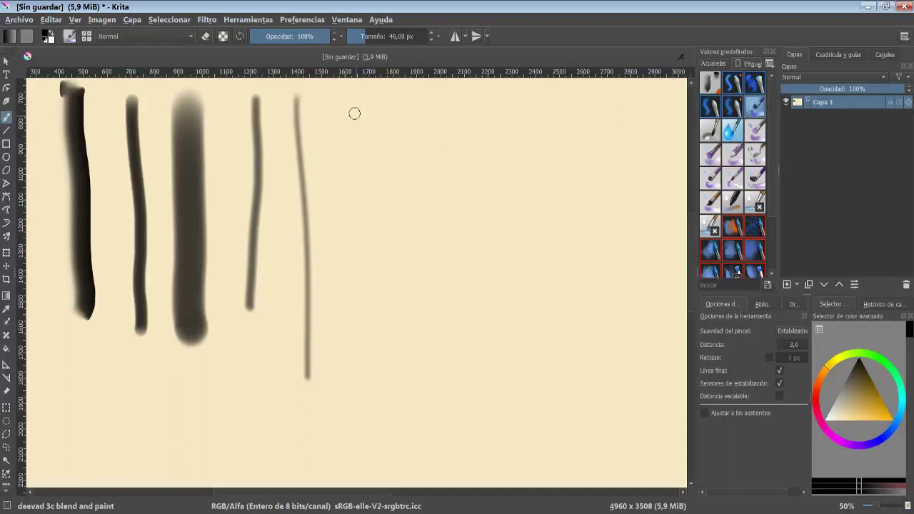
{"action": "left_click_drag", "start_coordinate": [348, 97], "coordinate": [344, 357]}
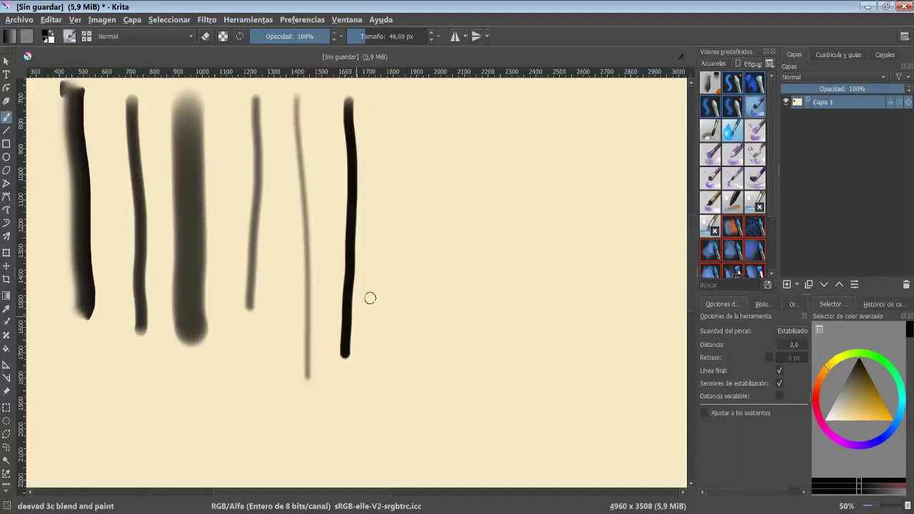
Continue the row with Digital wash, Wet Bristles, Wet Circle and two Wet Knife strokes.
{"action": "left_click", "coordinate": [711, 128]}
{"action": "left_click_drag", "start_coordinate": [390, 100], "coordinate": [384, 358]}
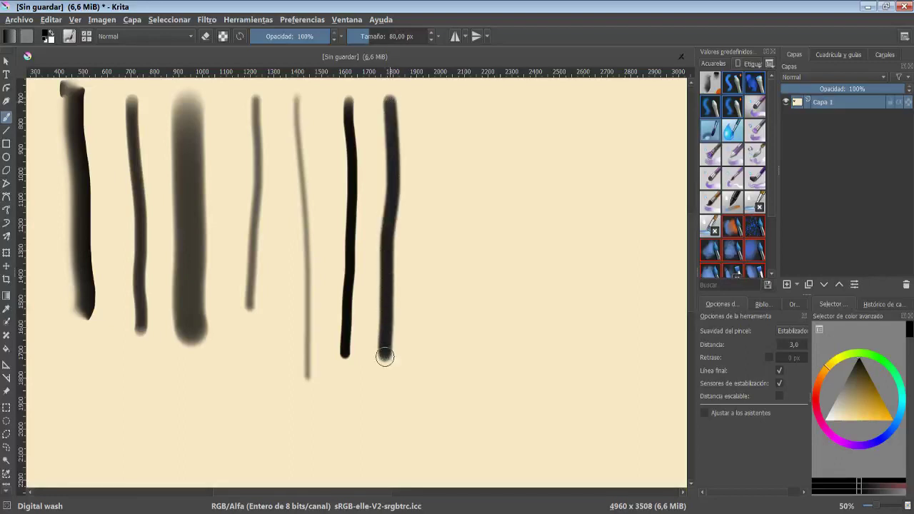
{"action": "left_click", "coordinate": [732, 129]}
{"action": "left_click_drag", "start_coordinate": [441, 101], "coordinate": [438, 364]}
{"action": "left_click", "coordinate": [755, 129]}
{"action": "left_click_drag", "start_coordinate": [487, 100], "coordinate": [484, 367]}
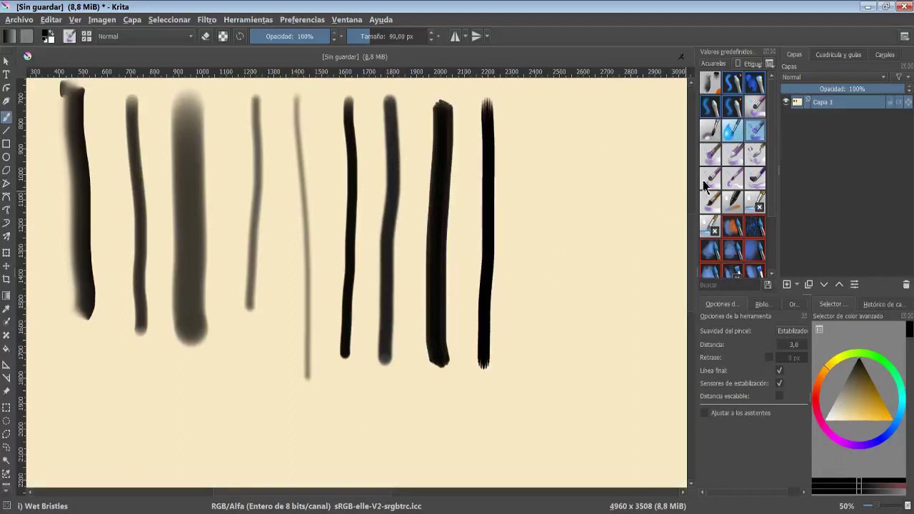
{"action": "left_click", "coordinate": [711, 153]}
{"action": "left_click_drag", "start_coordinate": [530, 87], "coordinate": [524, 377]}
{"action": "left_click", "coordinate": [732, 154]}
{"action": "left_click_drag", "start_coordinate": [571, 102], "coordinate": [570, 379]}
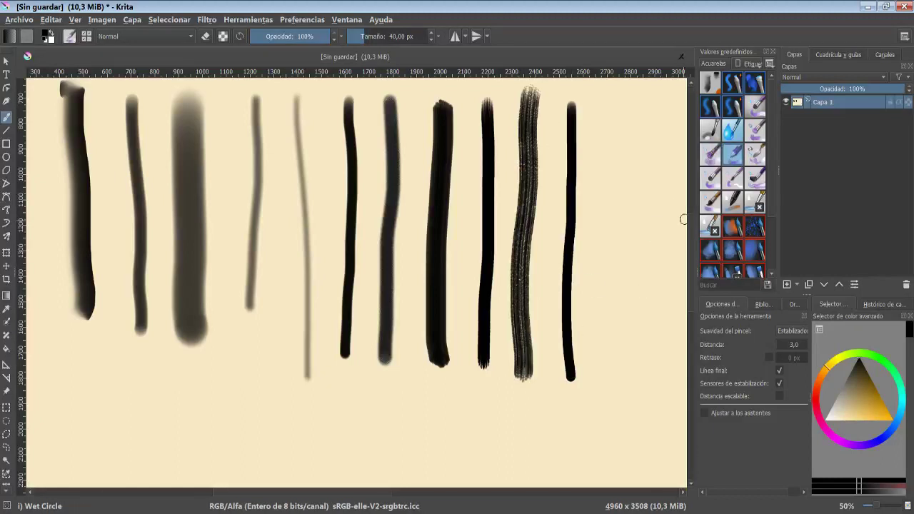
{"action": "left_click", "coordinate": [755, 155]}
{"action": "left_click_drag", "start_coordinate": [611, 102], "coordinate": [608, 414]}
{"action": "left_click_drag", "start_coordinate": [634, 112], "coordinate": [630, 349]}
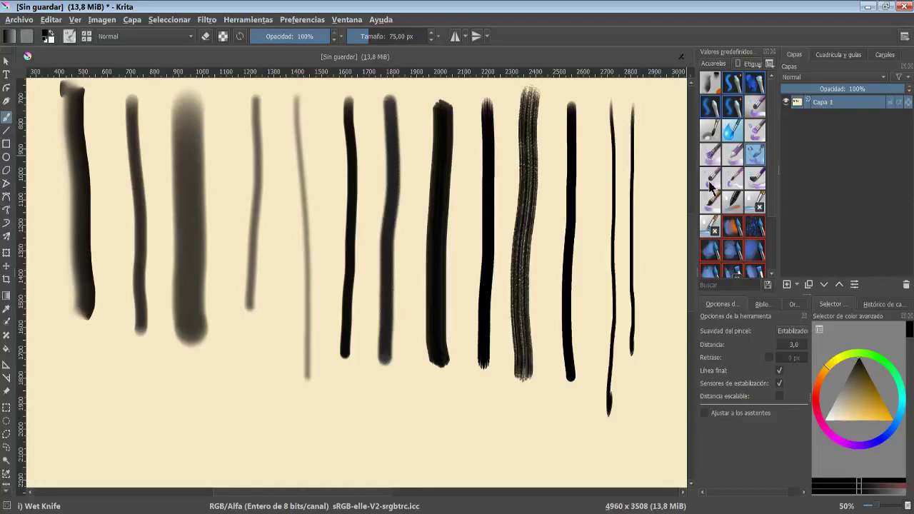
Start a second row with five vertical strokes, including Wet Textured Soft and Wet Smear.
{"action": "scroll", "coordinate": [357, 285], "scroll_direction": "down", "scroll_amount": 3}
{"action": "left_click_drag", "start_coordinate": [76, 193], "coordinate": [81, 296]}
{"action": "left_click", "coordinate": [733, 178]}
{"action": "left_click_drag", "start_coordinate": [107, 192], "coordinate": [112, 301]}
{"action": "left_click", "coordinate": [755, 178]}
{"action": "left_click_drag", "start_coordinate": [141, 198], "coordinate": [143, 309]}
{"action": "left_click", "coordinate": [710, 202]}
{"action": "left_click_drag", "start_coordinate": [187, 200], "coordinate": [189, 330]}
{"action": "left_click", "coordinate": [733, 203]}
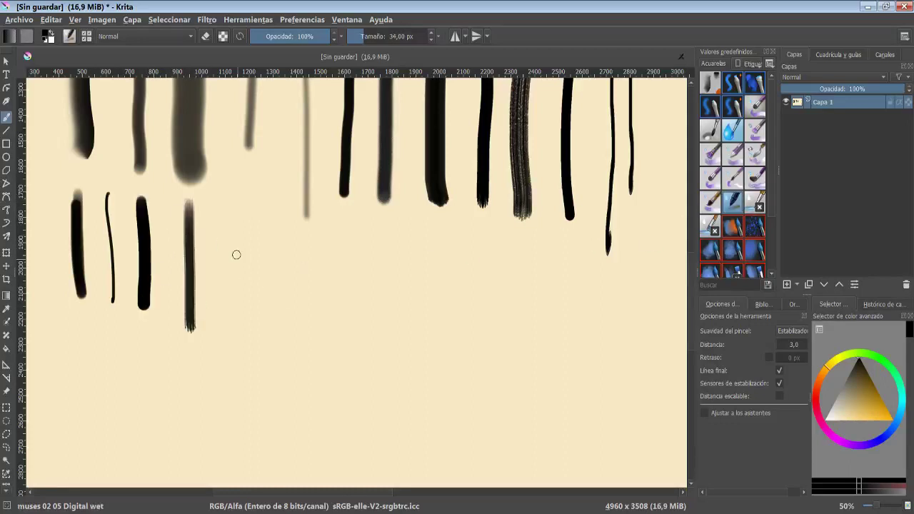
{"action": "left_click_drag", "start_coordinate": [232, 198], "coordinate": [234, 330]}
Soften strokes with Just water and Watercolor Blender, then add a Watercolor Drops stroke.
{"action": "left_click", "coordinate": [755, 202]}
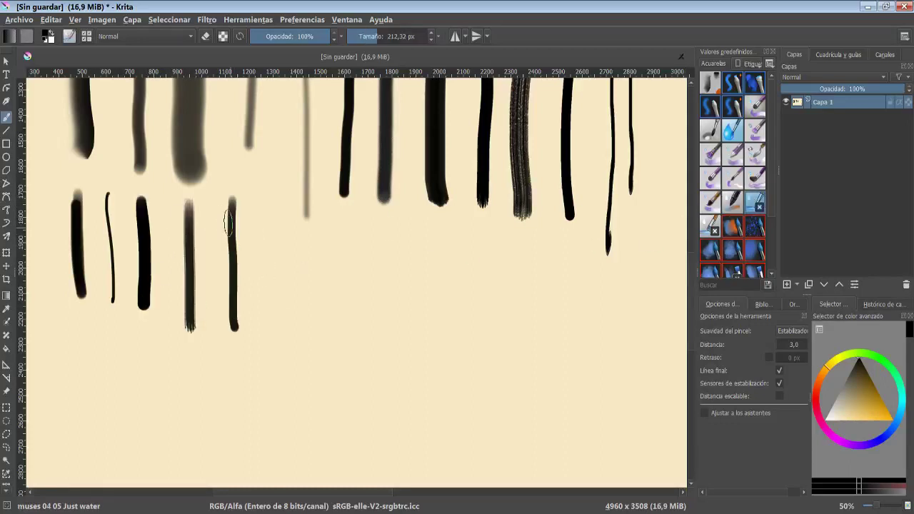
{"action": "mouse_move", "coordinate": [227, 227]}
{"action": "left_mouse_down"}
{"action": "mouse_move", "coordinate": [229, 191]}
{"action": "mouse_move", "coordinate": [231, 271]}
{"action": "left_mouse_up"}
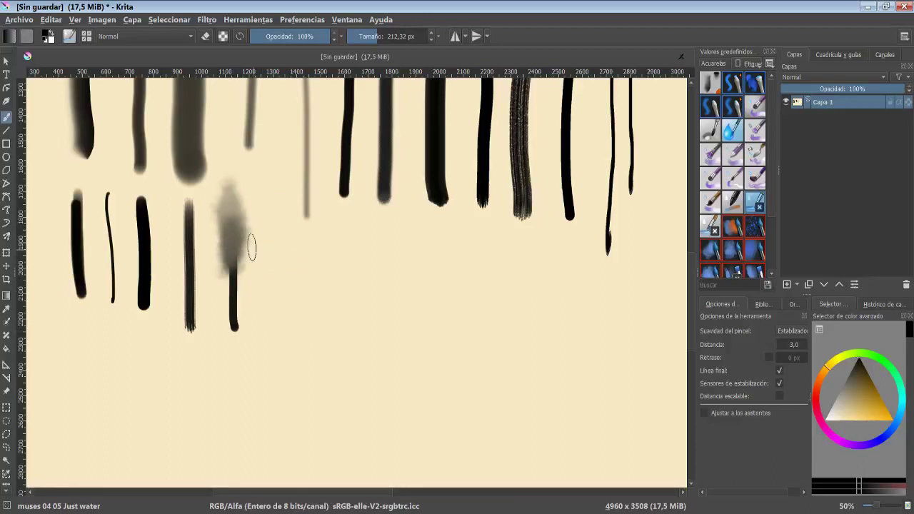
{"action": "mouse_move", "coordinate": [180, 257]}
{"action": "left_mouse_down"}
{"action": "mouse_move", "coordinate": [187, 293]}
{"action": "mouse_move", "coordinate": [194, 204]}
{"action": "mouse_move", "coordinate": [195, 247]}
{"action": "mouse_move", "coordinate": [230, 236]}
{"action": "mouse_move", "coordinate": [235, 285]}
{"action": "left_mouse_up"}
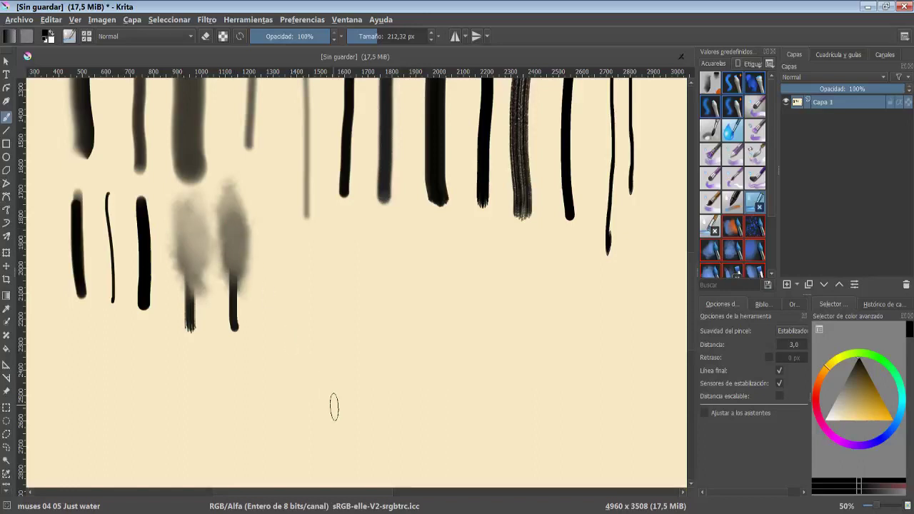
{"action": "left_click", "coordinate": [714, 224]}
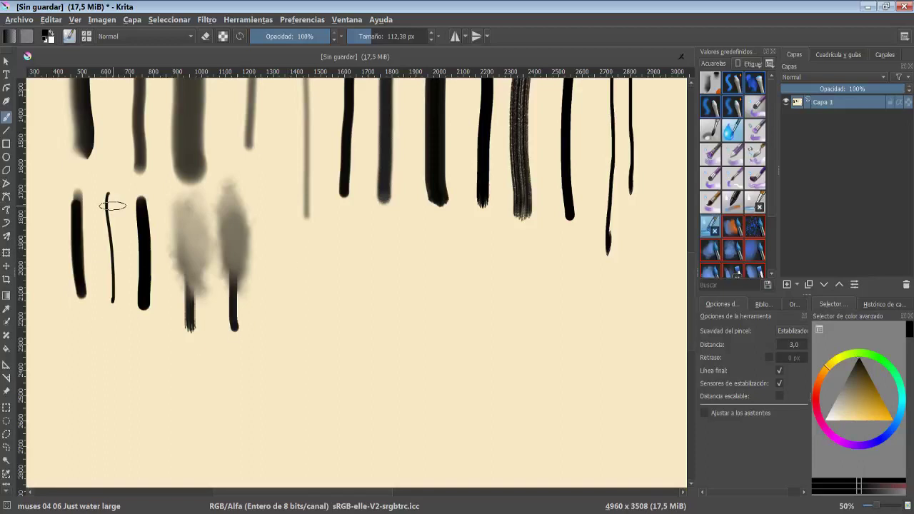
{"action": "mouse_move", "coordinate": [113, 205]}
{"action": "left_mouse_down"}
{"action": "mouse_move", "coordinate": [136, 207]}
{"action": "mouse_move", "coordinate": [142, 243]}
{"action": "mouse_move", "coordinate": [162, 238]}
{"action": "left_mouse_up"}
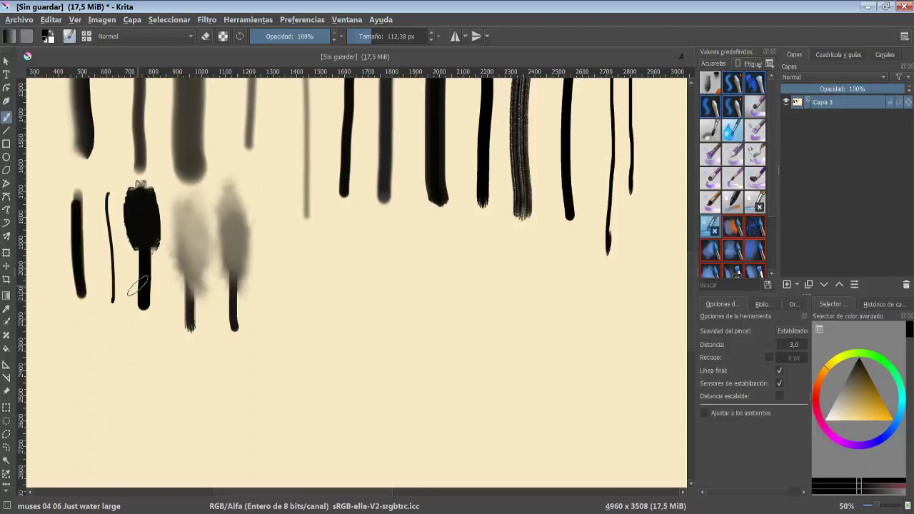
{"action": "left_click", "coordinate": [738, 232]}
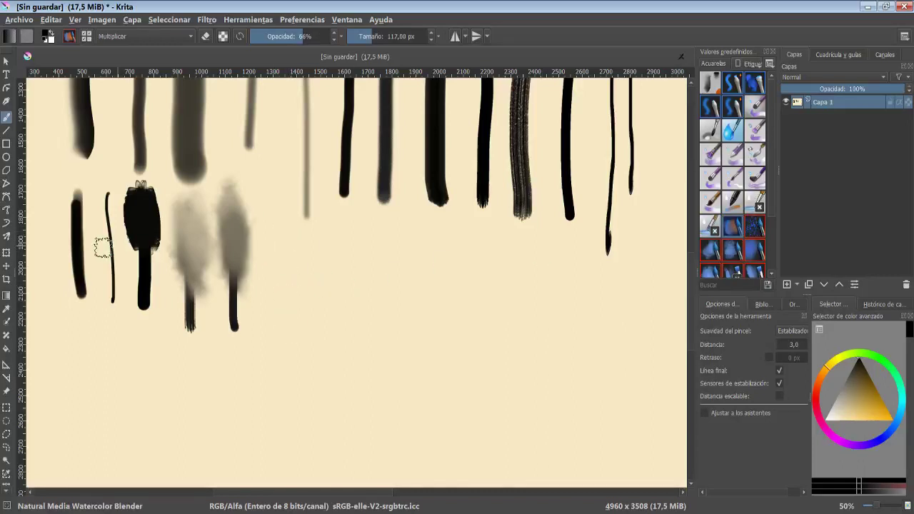
{"action": "mouse_move", "coordinate": [148, 235]}
{"action": "left_mouse_down"}
{"action": "mouse_move", "coordinate": [142, 300]}
{"action": "mouse_move", "coordinate": [179, 286]}
{"action": "left_mouse_up"}
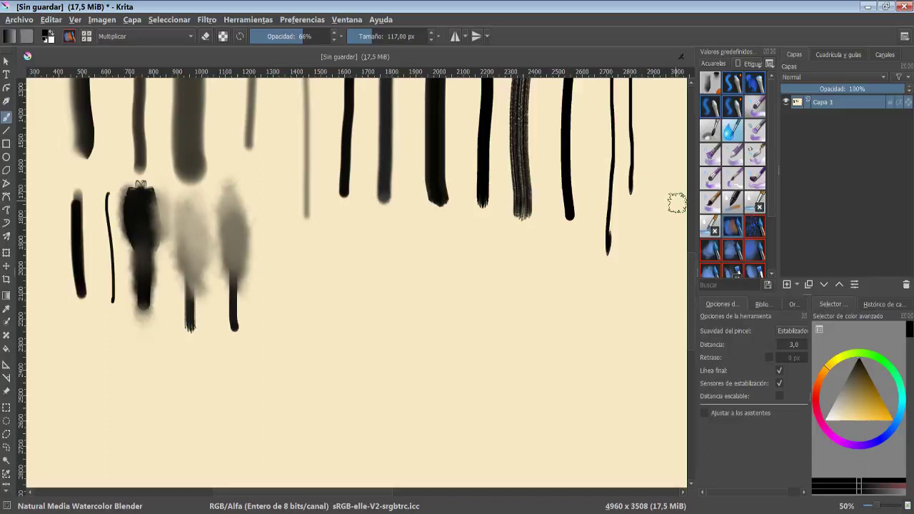
{"action": "left_click", "coordinate": [751, 232]}
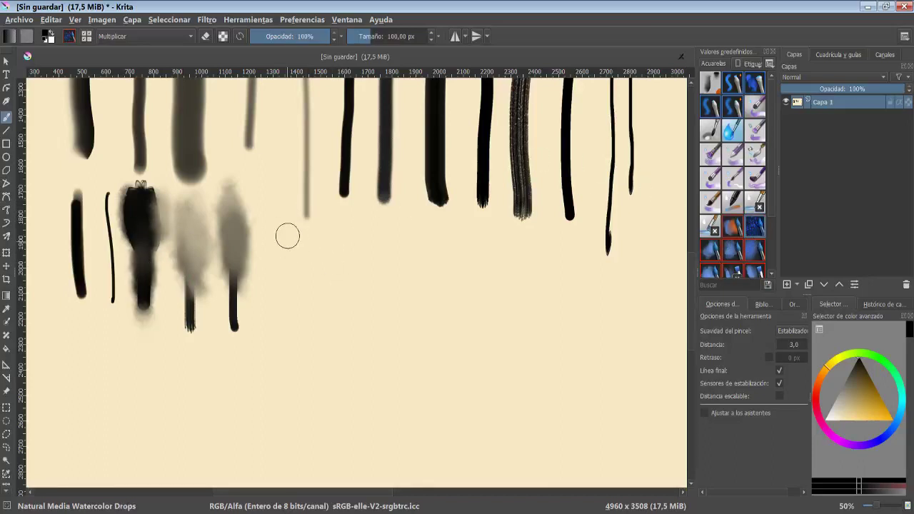
{"action": "left_click_drag", "start_coordinate": [289, 227], "coordinate": [287, 307]}
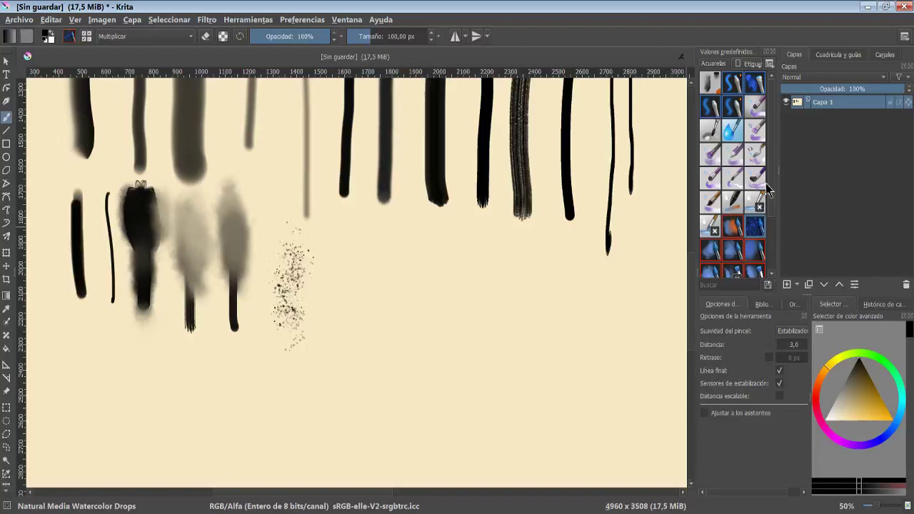
Paint grey strokes with the Watercolor Spotted 1 and Spotted 3 presets.
{"action": "scroll", "coordinate": [775, 154], "scroll_direction": "down", "scroll_amount": 3}
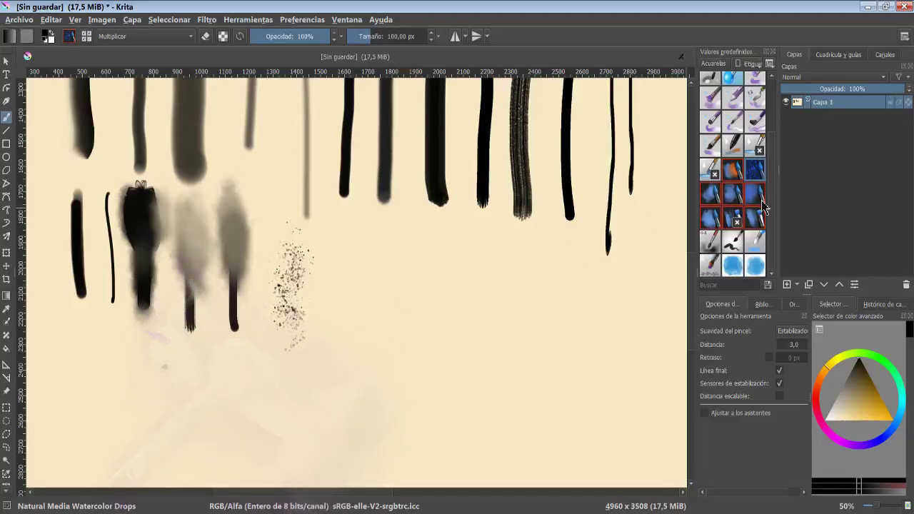
{"action": "left_click", "coordinate": [711, 192]}
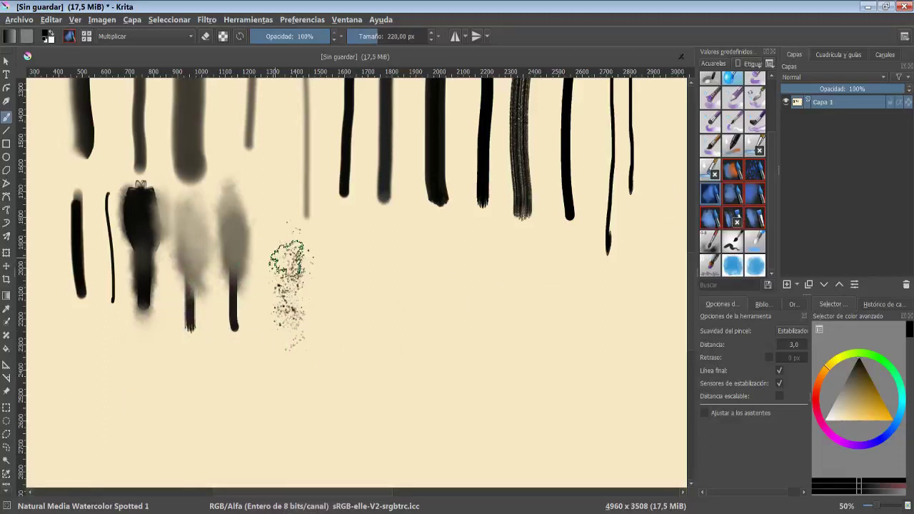
{"action": "mouse_move", "coordinate": [342, 239]}
{"action": "left_mouse_down"}
{"action": "mouse_move", "coordinate": [336, 326]}
{"action": "mouse_move", "coordinate": [365, 350]}
{"action": "mouse_move", "coordinate": [343, 316]}
{"action": "mouse_move", "coordinate": [363, 275]}
{"action": "mouse_move", "coordinate": [350, 326]}
{"action": "mouse_move", "coordinate": [360, 308]}
{"action": "mouse_move", "coordinate": [372, 318]}
{"action": "mouse_move", "coordinate": [424, 281]}
{"action": "mouse_move", "coordinate": [418, 241]}
{"action": "mouse_move", "coordinate": [428, 335]}
{"action": "left_mouse_up"}
{"action": "left_click", "coordinate": [737, 202]}
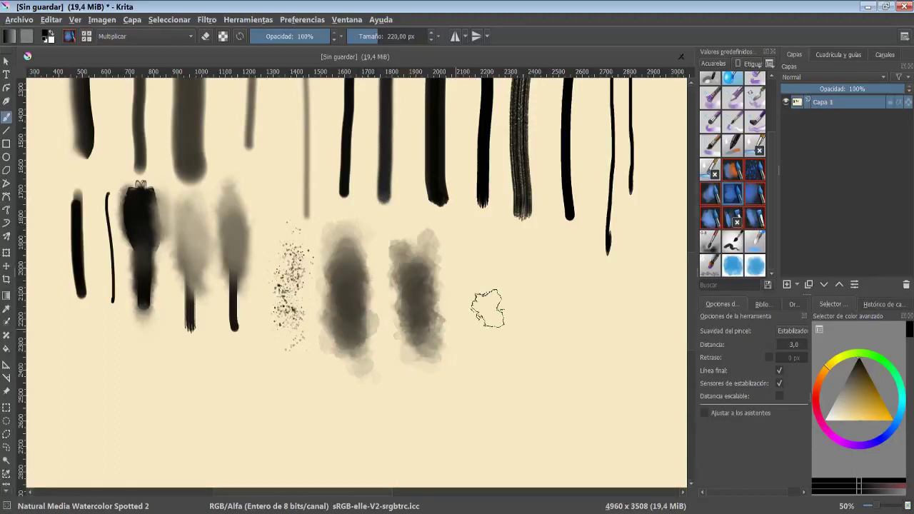
{"action": "left_click", "coordinate": [754, 193]}
{"action": "left_click_drag", "start_coordinate": [486, 266], "coordinate": [487, 361]}
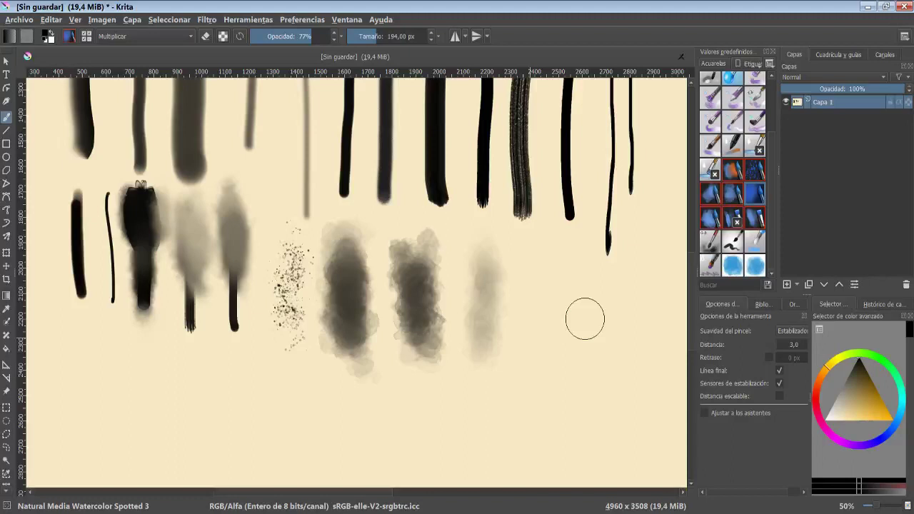
Add a mottled patch, a Watercolor Stroke Dry stroke and a Stroke Wet wash below.
{"action": "left_click", "coordinate": [712, 225]}
{"action": "mouse_move", "coordinate": [521, 336]}
{"action": "left_mouse_down"}
{"action": "mouse_move", "coordinate": [547, 261]}
{"action": "mouse_move", "coordinate": [564, 378]}
{"action": "left_mouse_up"}
{"action": "left_click", "coordinate": [732, 217]}
{"action": "left_click_drag", "start_coordinate": [635, 271], "coordinate": [632, 379]}
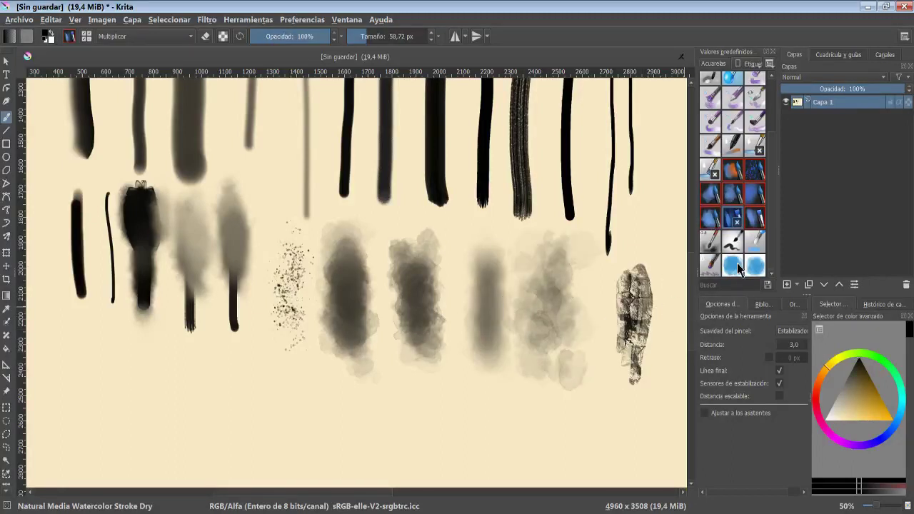
{"action": "left_click", "coordinate": [756, 227]}
{"action": "mouse_move", "coordinate": [74, 389]}
{"action": "left_mouse_down"}
{"action": "mouse_move", "coordinate": [72, 359]}
{"action": "mouse_move", "coordinate": [92, 375]}
{"action": "left_mouse_up"}
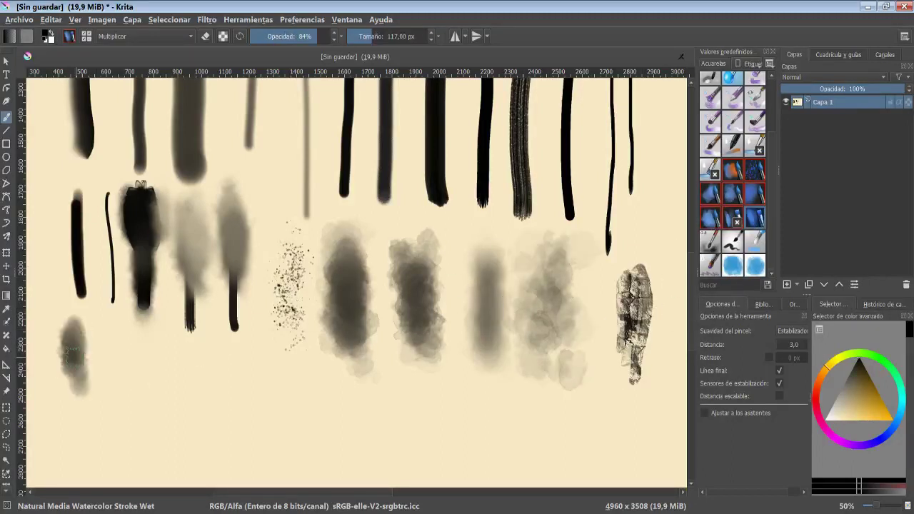
Paint a grey watercolour stroke and a dark pack01 Gouache-03 blob at lower left.
{"action": "left_click", "coordinate": [709, 241]}
{"action": "mouse_move", "coordinate": [47, 447]}
{"action": "left_mouse_down"}
{"action": "mouse_move", "coordinate": [86, 436]}
{"action": "mouse_move", "coordinate": [64, 438]}
{"action": "mouse_move", "coordinate": [53, 466]}
{"action": "left_mouse_up"}
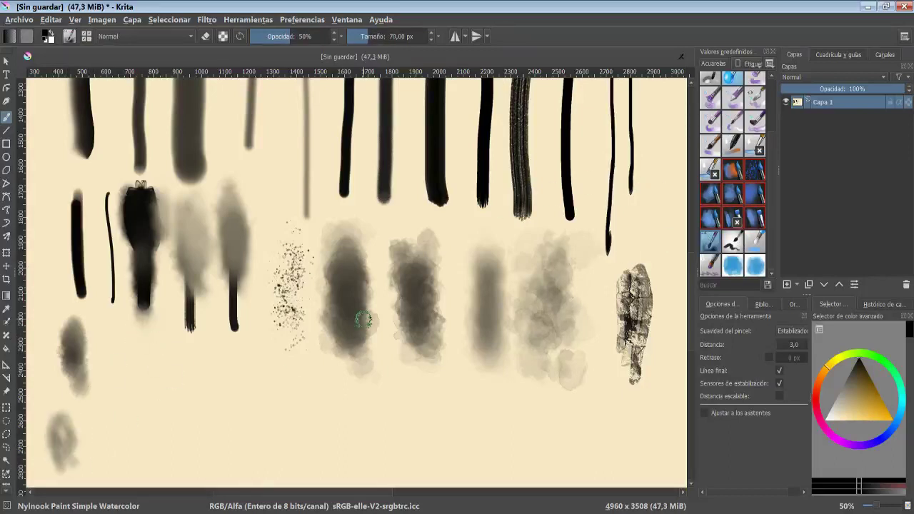
{"action": "left_click", "coordinate": [732, 241]}
{"action": "mouse_move", "coordinate": [107, 439]}
{"action": "left_mouse_down"}
{"action": "mouse_move", "coordinate": [127, 364]}
{"action": "mouse_move", "coordinate": [160, 459]}
{"action": "mouse_move", "coordinate": [131, 464]}
{"action": "left_mouse_up"}
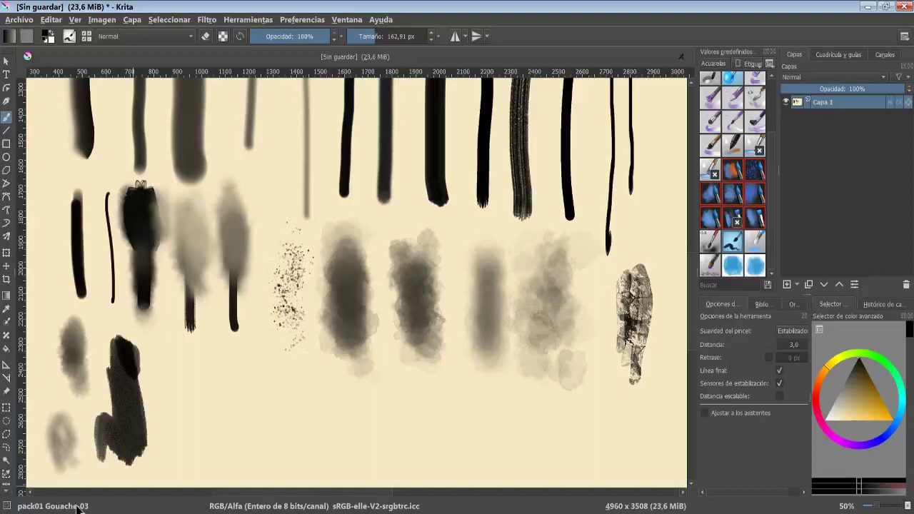
Smear the gouache blob's right edge upward with the paint blur water preset.
{"action": "left_click", "coordinate": [755, 236]}
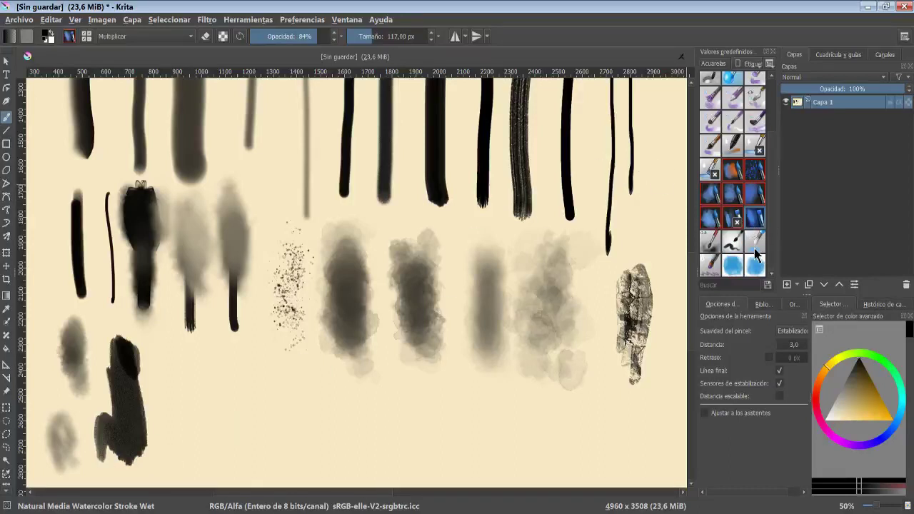
{"action": "left_click", "coordinate": [755, 248]}
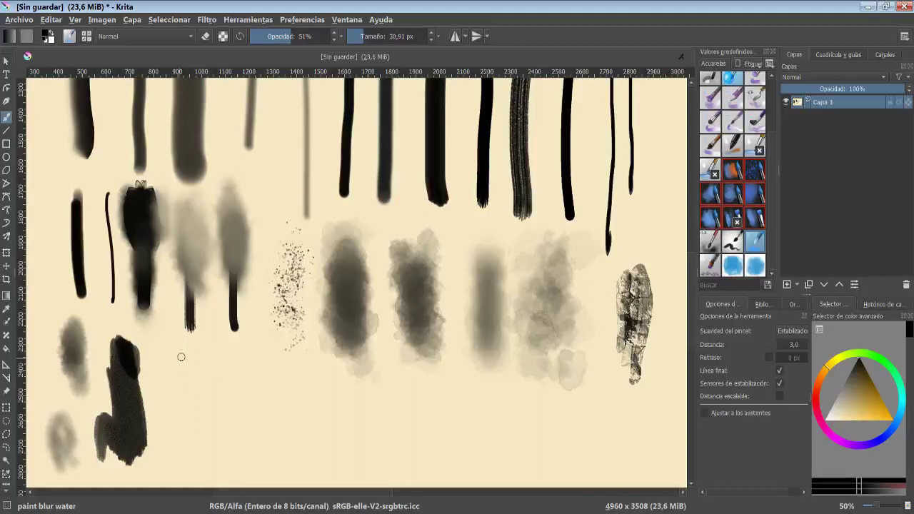
{"action": "left_click_drag", "start_coordinate": [147, 383], "coordinate": [143, 435]}
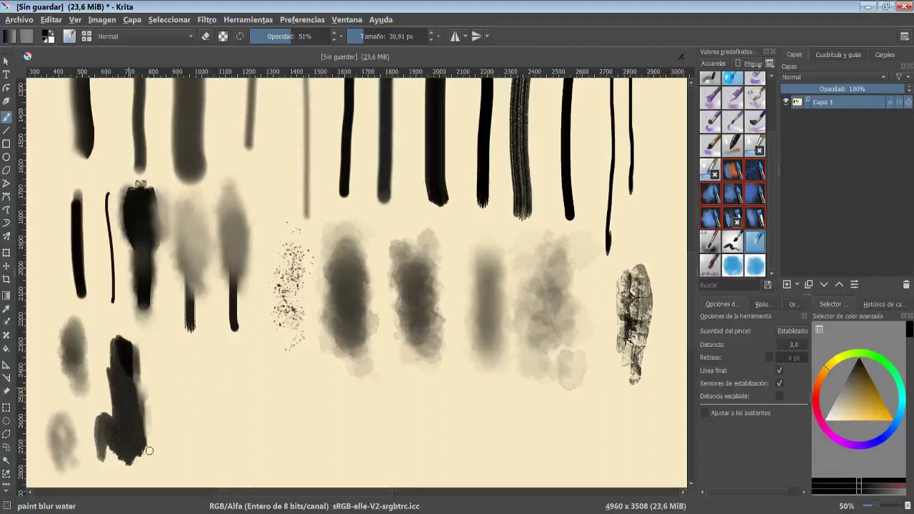
{"action": "left_click_drag", "start_coordinate": [134, 397], "coordinate": [119, 330]}
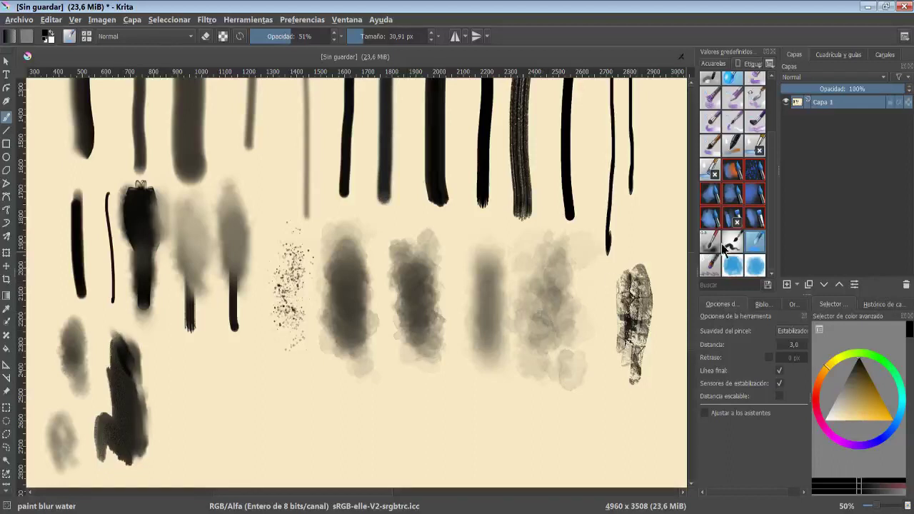
Test Watercolor 01 with vertical and squiggly strokes, then Watercolor 02 with a short stroke.
{"action": "left_click", "coordinate": [731, 264]}
{"action": "left_click_drag", "start_coordinate": [175, 337], "coordinate": [173, 478]}
{"action": "left_click_drag", "start_coordinate": [213, 431], "coordinate": [262, 399]}
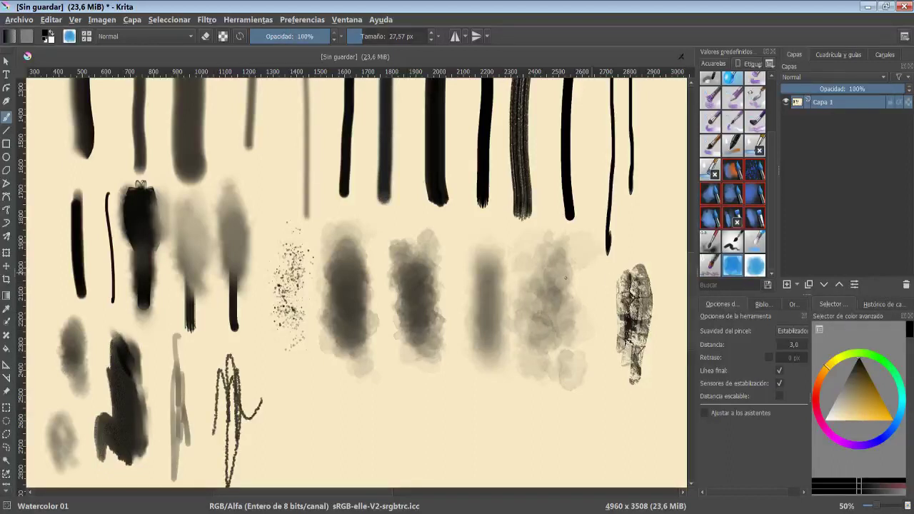
{"action": "left_click", "coordinate": [755, 266]}
{"action": "mouse_move", "coordinate": [289, 439]}
{"action": "left_mouse_down"}
{"action": "mouse_move", "coordinate": [302, 422]}
{"action": "mouse_move", "coordinate": [296, 464]}
{"action": "left_mouse_up"}
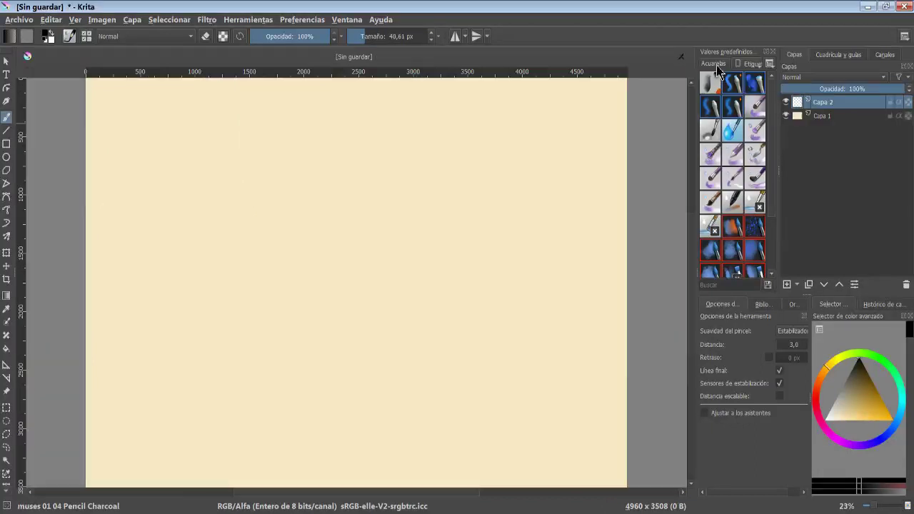
{"action": "left_click", "coordinate": [714, 63]}
Filter Krita presets to Aerógrafos, then view the DeviantArt archer artwork at full size.
{"action": "left_click", "coordinate": [716, 82]}
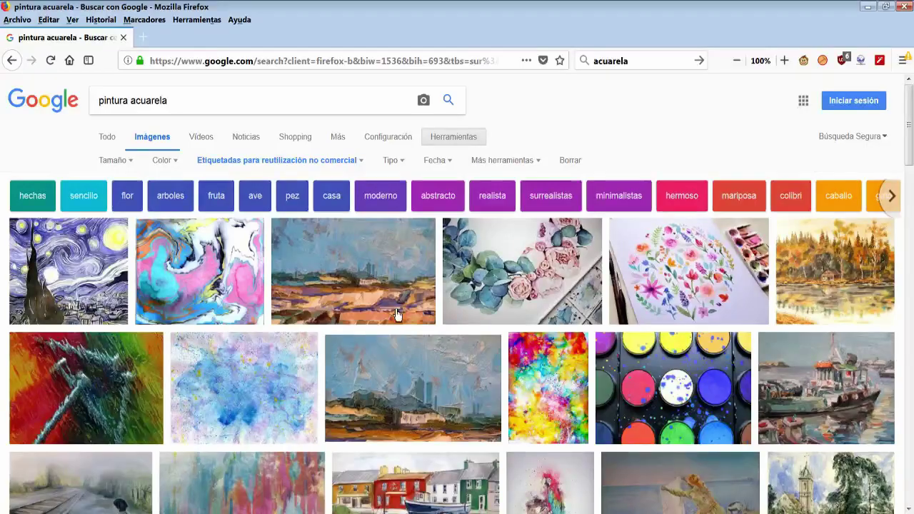
{"action": "scroll", "coordinate": [589, 369], "scroll_direction": "down", "scroll_amount": 2}
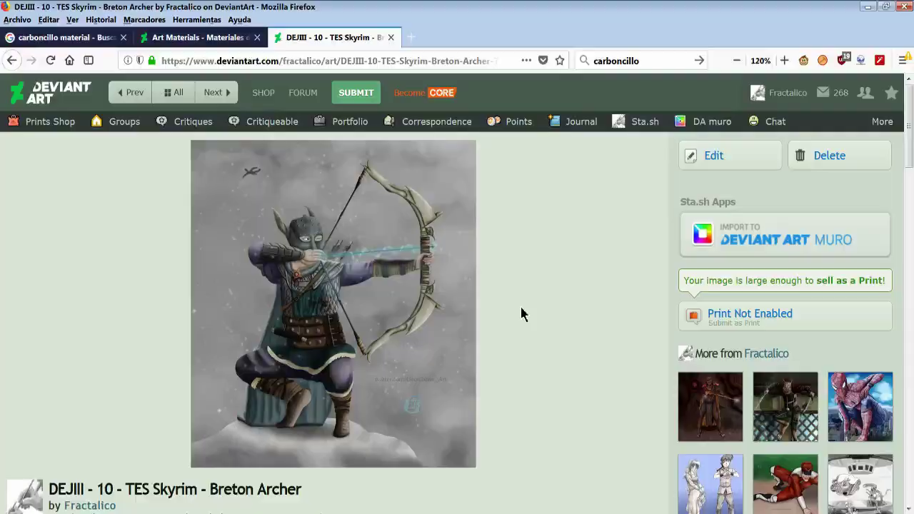
{"action": "left_click", "coordinate": [405, 210]}
{"action": "scroll", "coordinate": [405, 211], "scroll_direction": "down", "scroll_amount": 4}
{"action": "scroll", "coordinate": [404, 210], "scroll_direction": "down", "scroll_amount": 5}
{"action": "scroll", "coordinate": [404, 211], "scroll_direction": "down", "scroll_amount": 3}
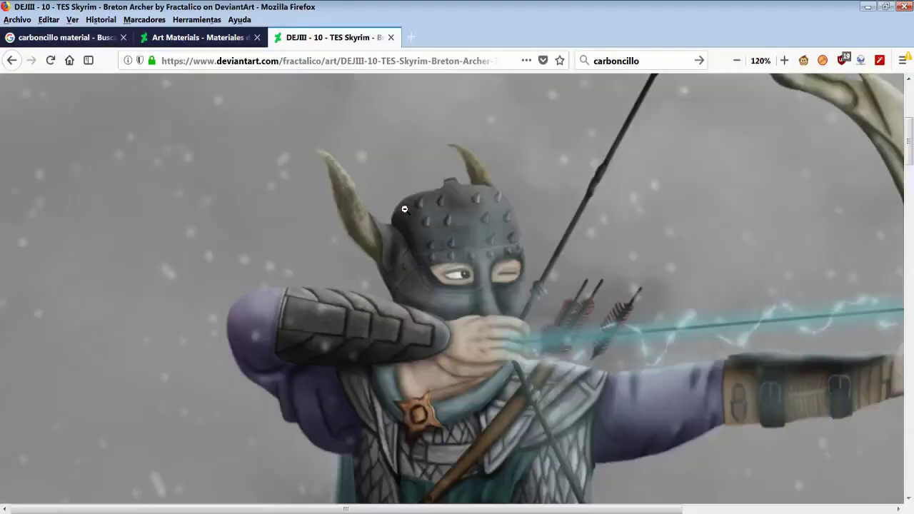
{"action": "left_click", "coordinate": [404, 210]}
{"action": "scroll", "coordinate": [404, 211], "scroll_direction": "up", "scroll_amount": 5}
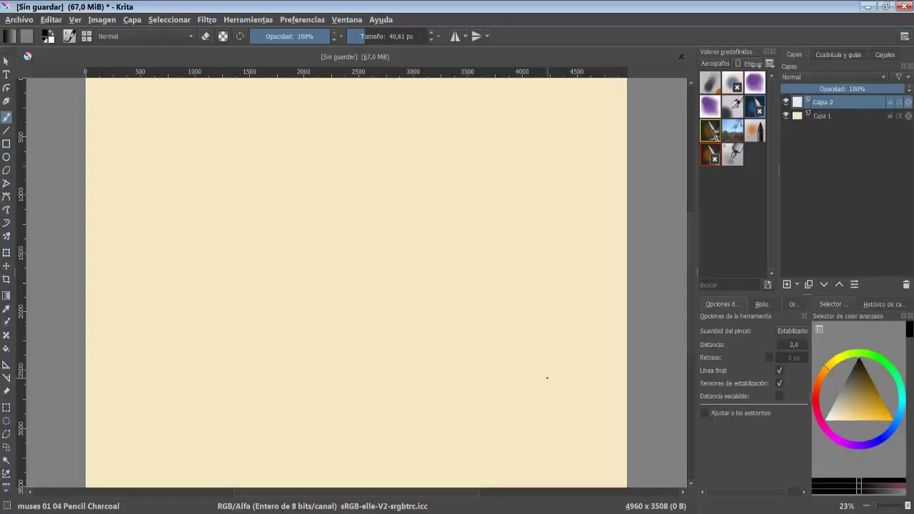
Paint a tall soft black stroke with 37 Soft Noisy enlarged to about 337 px.
{"action": "left_click", "coordinate": [716, 79]}
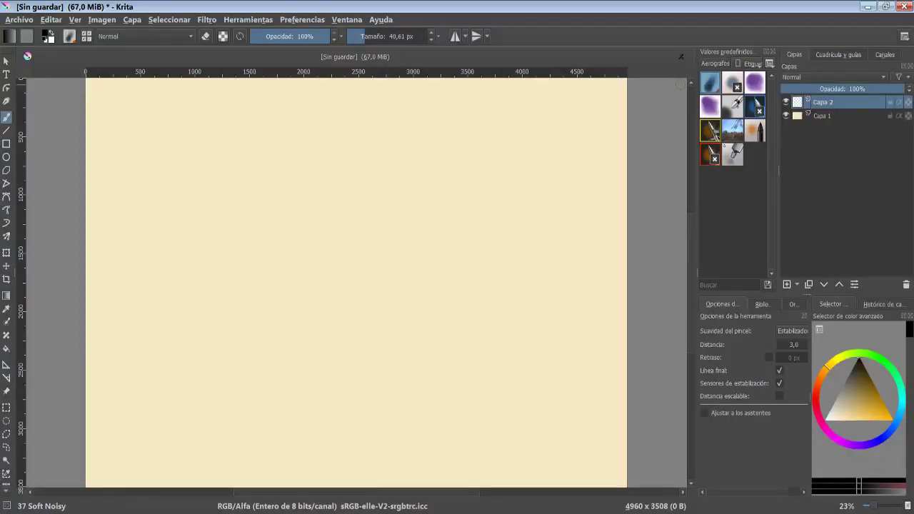
{"action": "scroll", "coordinate": [215, 176], "scroll_direction": "up", "scroll_amount": 1}
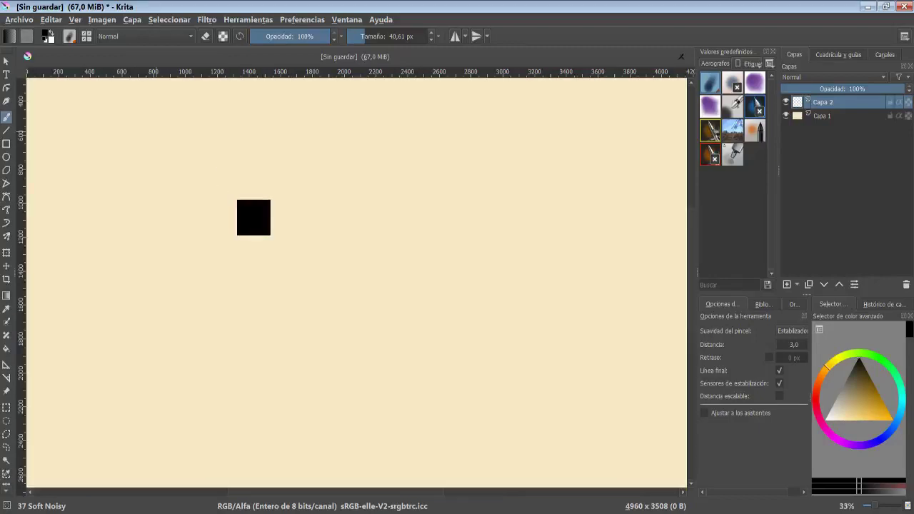
{"action": "left_click_drag", "start_coordinate": [92, 222], "coordinate": [155, 200]}
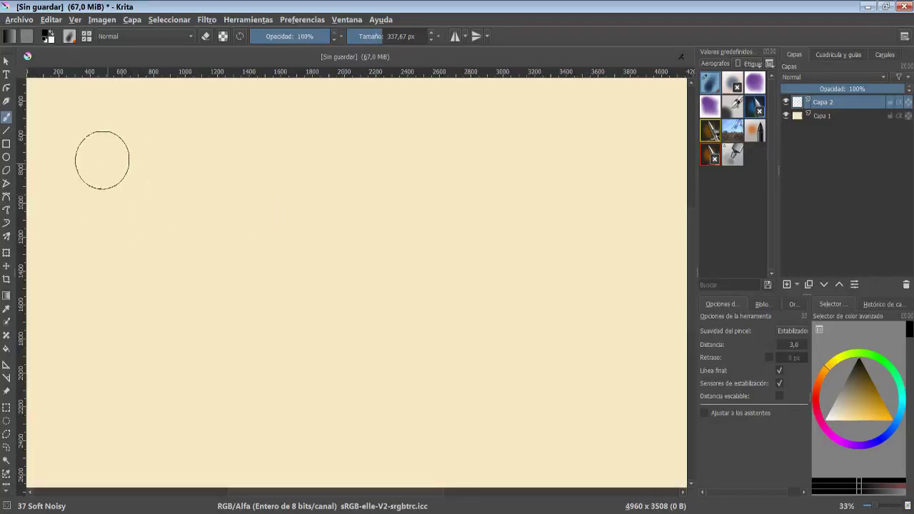
{"action": "left_click_drag", "start_coordinate": [84, 118], "coordinate": [85, 223]}
{"action": "left_click_drag", "start_coordinate": [109, 125], "coordinate": [119, 300]}
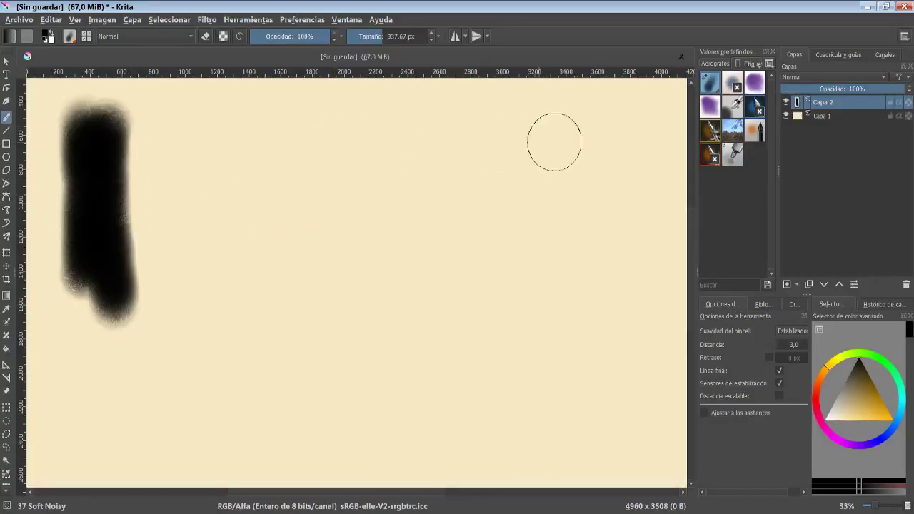
Paint thin and wide black strokes with 6 Aerografo, lowering opacity between them.
{"action": "left_click", "coordinate": [736, 87]}
{"action": "left_click_drag", "start_coordinate": [190, 121], "coordinate": [192, 313]}
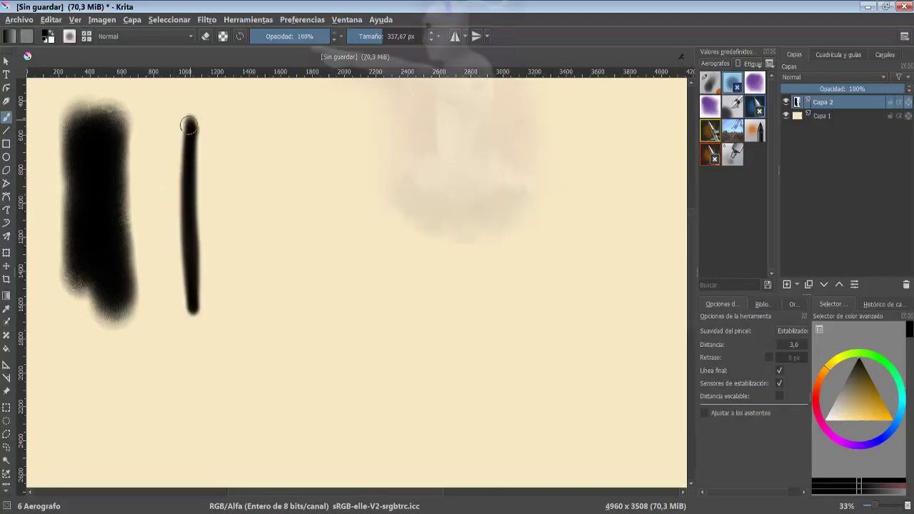
{"action": "left_click_drag", "start_coordinate": [317, 37], "coordinate": [293, 37]}
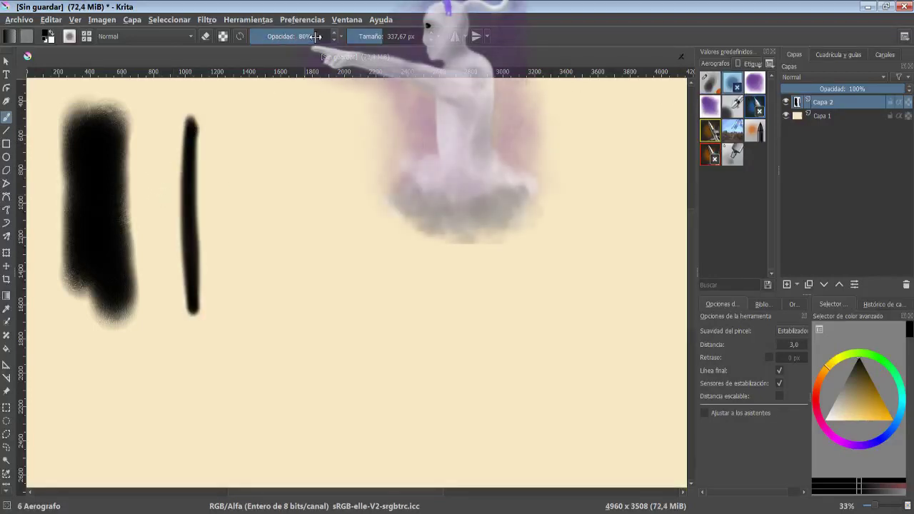
{"action": "left_click_drag", "start_coordinate": [235, 114], "coordinate": [239, 324]}
Test Airbrush 01, Airbrush 02, b) Airbrush Soft and Basic Airbrush with grey and black strokes.
{"action": "left_click", "coordinate": [753, 85]}
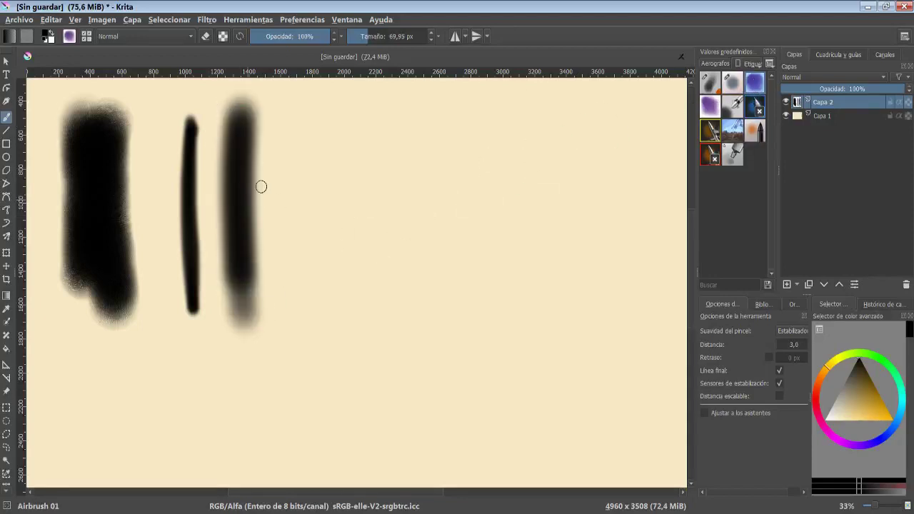
{"action": "mouse_move", "coordinate": [301, 116]}
{"action": "left_mouse_down"}
{"action": "mouse_move", "coordinate": [292, 300]}
{"action": "mouse_move", "coordinate": [300, 89]}
{"action": "left_mouse_up"}
{"action": "left_click", "coordinate": [710, 111]}
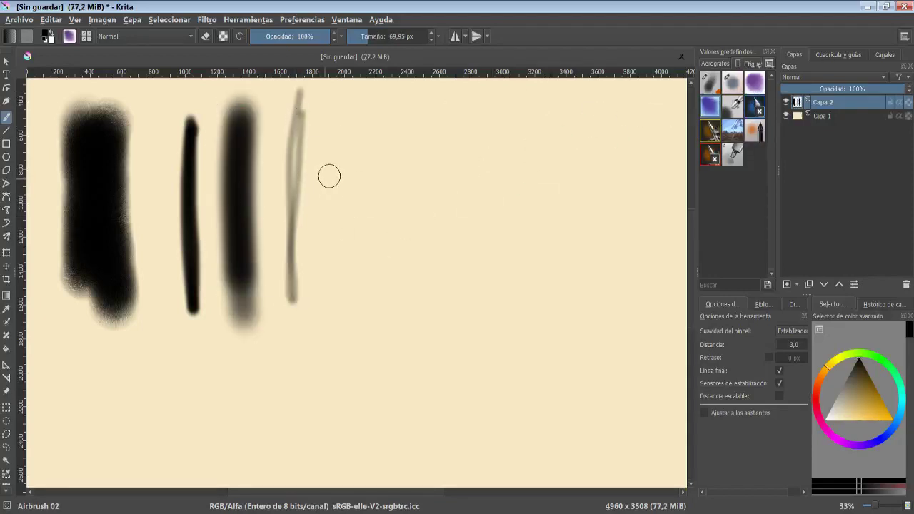
{"action": "mouse_move", "coordinate": [348, 127]}
{"action": "left_mouse_down"}
{"action": "mouse_move", "coordinate": [347, 298]}
{"action": "mouse_move", "coordinate": [364, 103]}
{"action": "left_mouse_up"}
{"action": "left_click", "coordinate": [733, 113]}
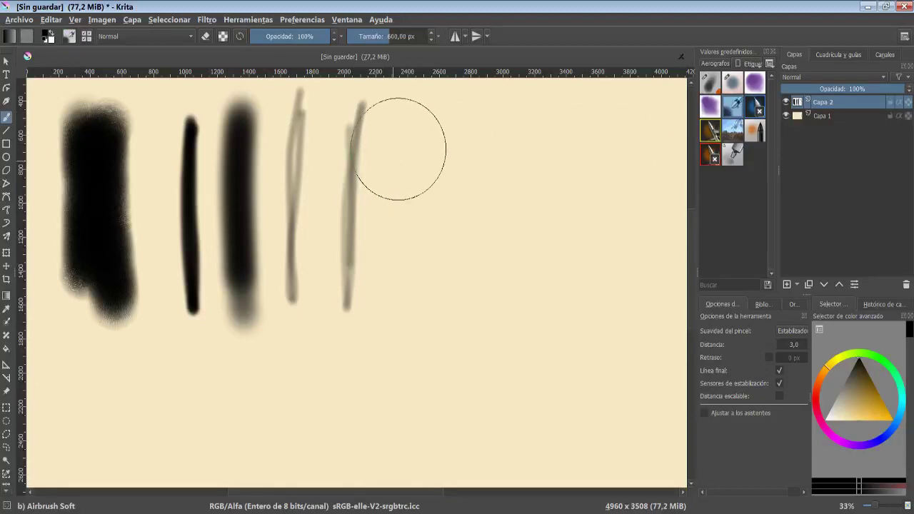
{"action": "mouse_move", "coordinate": [432, 128]}
{"action": "left_mouse_down"}
{"action": "mouse_move", "coordinate": [432, 228]}
{"action": "mouse_move", "coordinate": [449, 235]}
{"action": "left_mouse_up"}
{"action": "left_click", "coordinate": [755, 107]}
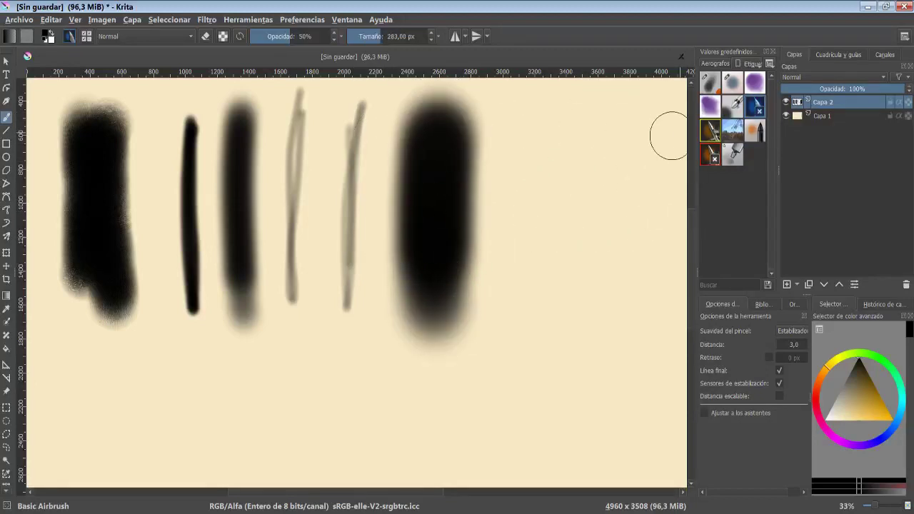
{"action": "mouse_move", "coordinate": [536, 233]}
{"action": "left_mouse_down"}
{"action": "mouse_move", "coordinate": [528, 206]}
{"action": "mouse_move", "coordinate": [543, 133]}
{"action": "left_mouse_up"}
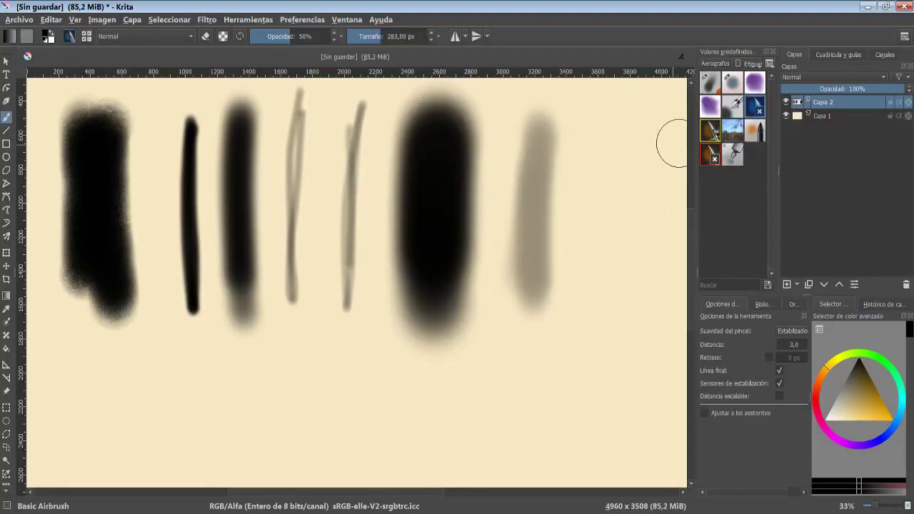
Test Concept Shader, Skycolour Spray, muses Digital airbrush and Nylnook Airbrush G with blobs and marks.
{"action": "left_click", "coordinate": [710, 132]}
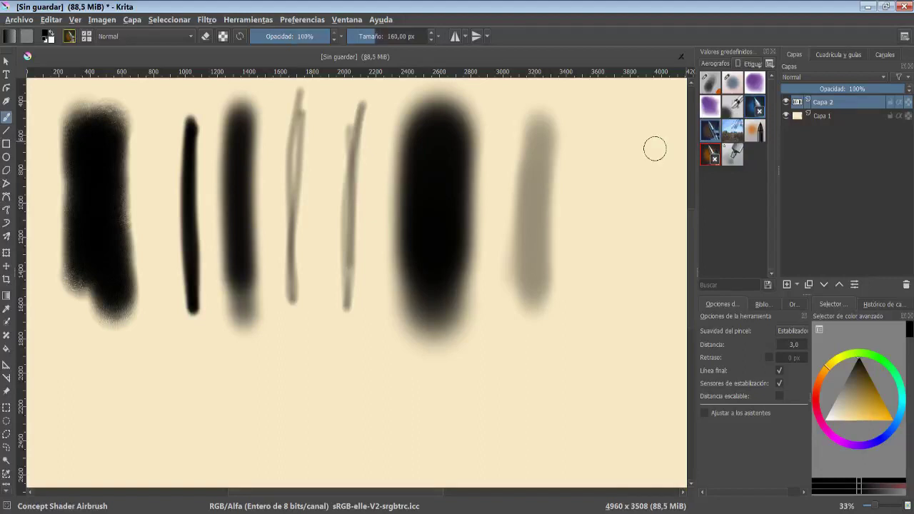
{"action": "left_click_drag", "start_coordinate": [608, 130], "coordinate": [587, 107]}
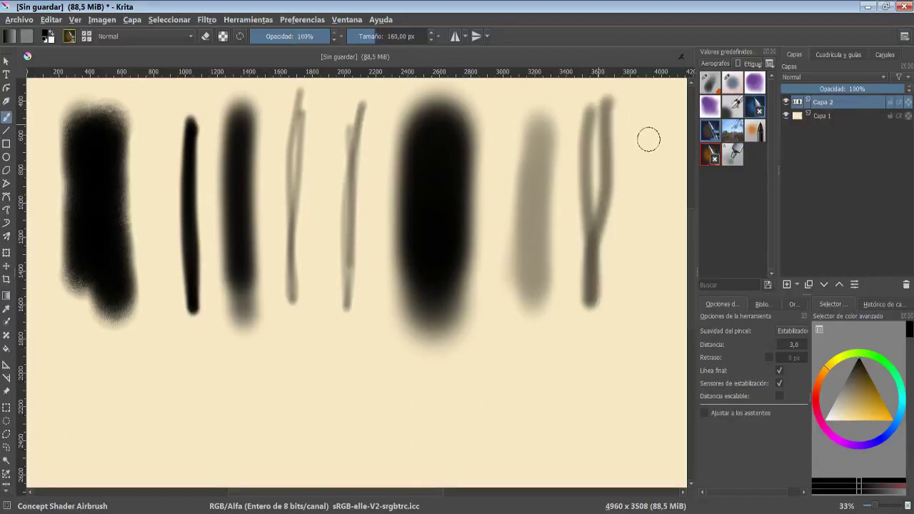
{"action": "left_click", "coordinate": [737, 140]}
{"action": "left_click_drag", "start_coordinate": [86, 373], "coordinate": [93, 428]}
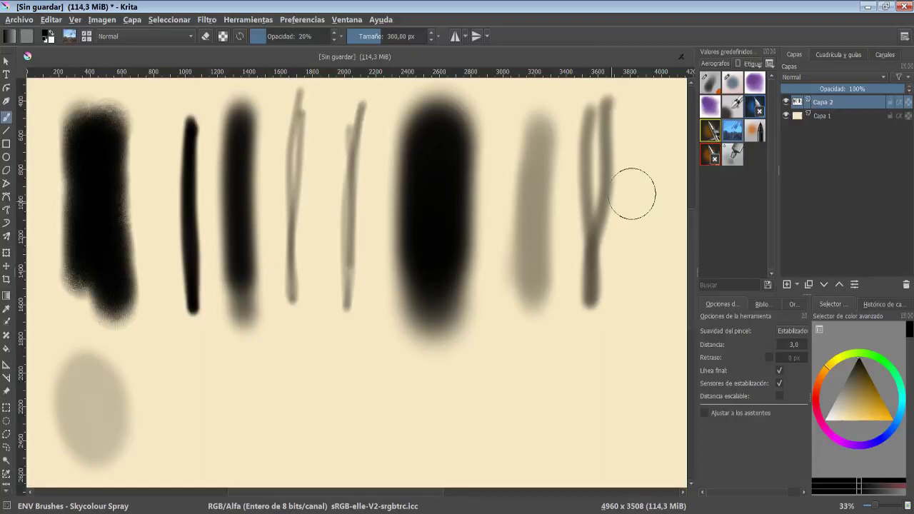
{"action": "left_click", "coordinate": [755, 131]}
{"action": "left_click_drag", "start_coordinate": [214, 394], "coordinate": [221, 421]}
{"action": "left_click_drag", "start_coordinate": [357, 400], "coordinate": [335, 432]}
{"action": "left_click", "coordinate": [732, 154]}
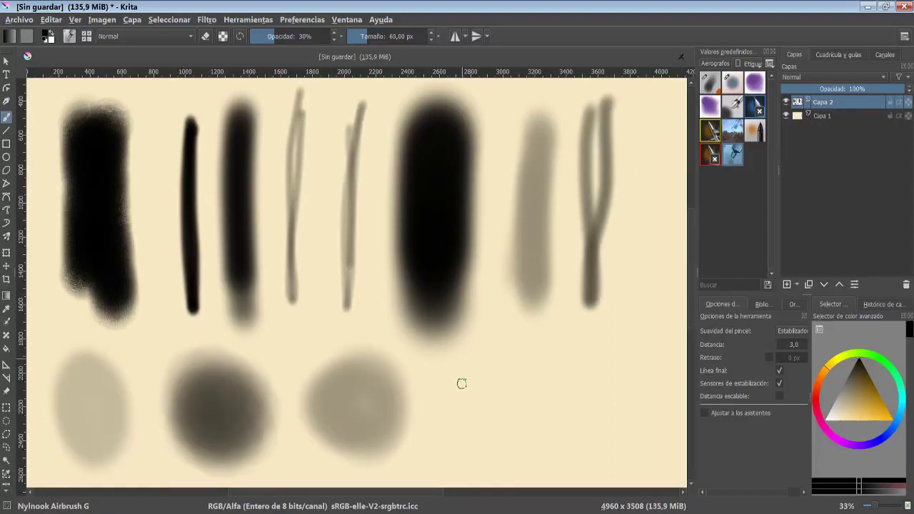
{"action": "left_click_drag", "start_coordinate": [471, 400], "coordinate": [514, 351]}
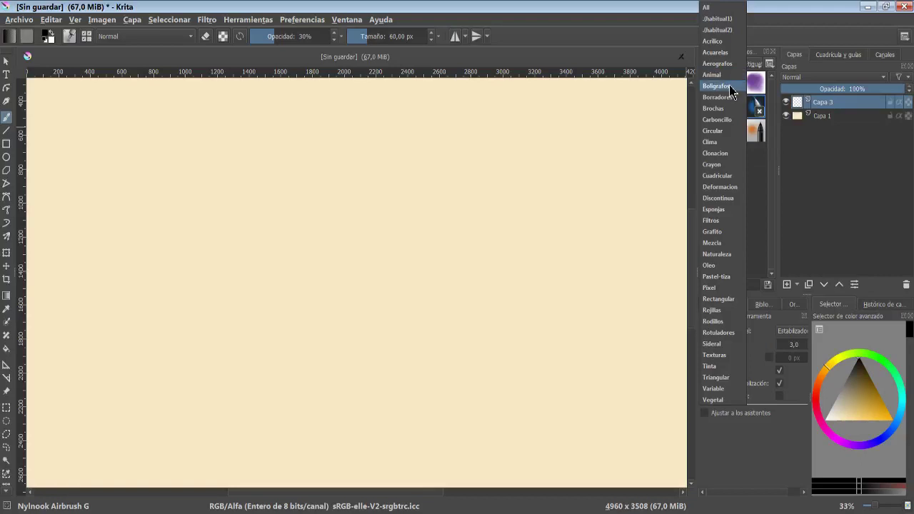
Extend the thin scribble with deevad annotation pen and paint a thick muses Brush pen zigzag.
{"action": "left_click", "coordinate": [729, 87]}
{"action": "left_click", "coordinate": [718, 90]}
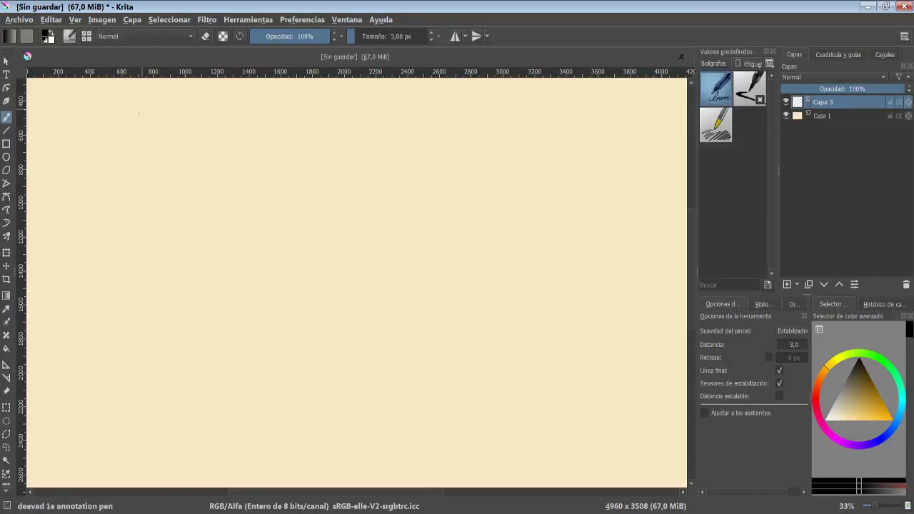
{"action": "mouse_move", "coordinate": [136, 127]}
{"action": "left_mouse_down"}
{"action": "mouse_move", "coordinate": [168, 133]}
{"action": "mouse_move", "coordinate": [207, 123]}
{"action": "left_mouse_up"}
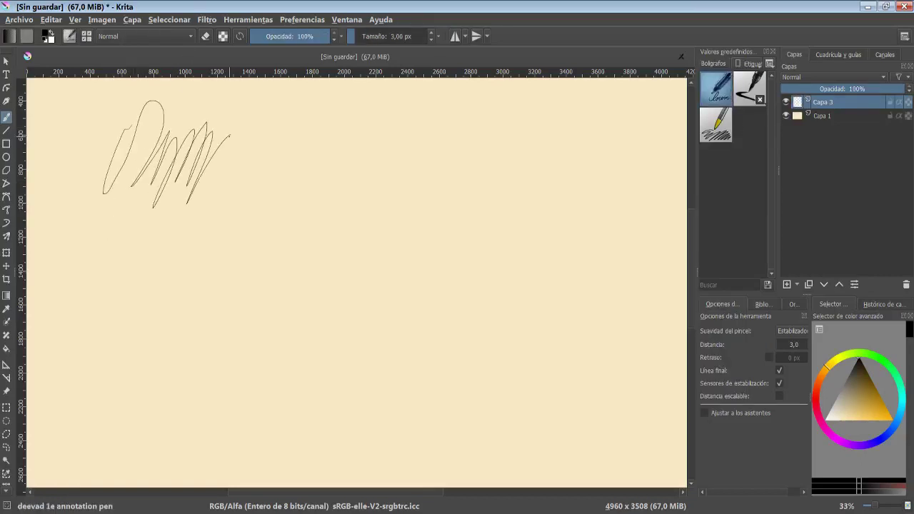
{"action": "left_click", "coordinate": [744, 88]}
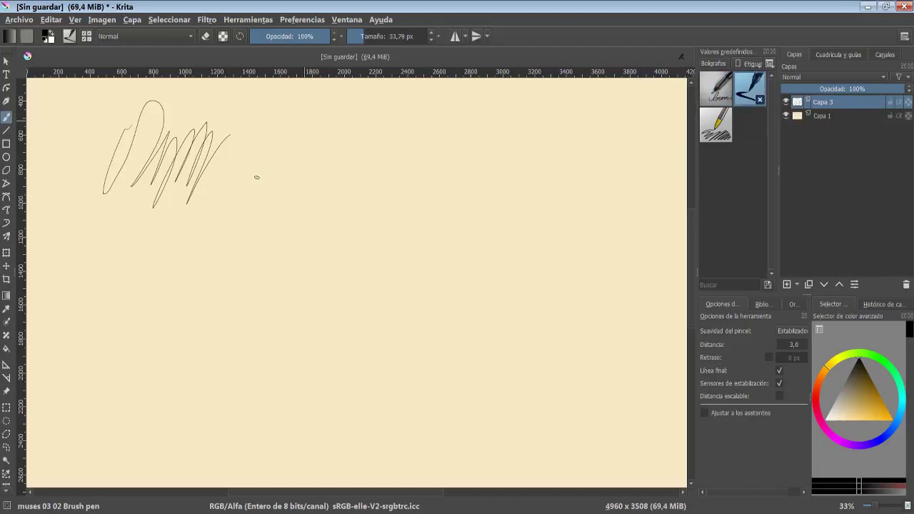
{"action": "mouse_move", "coordinate": [253, 187]}
{"action": "left_mouse_down"}
{"action": "mouse_move", "coordinate": [311, 123]}
{"action": "mouse_move", "coordinate": [386, 137]}
{"action": "mouse_move", "coordinate": [454, 166]}
{"action": "mouse_move", "coordinate": [536, 95]}
{"action": "left_mouse_up"}
Select the Nylnook Ink Ball preset, undo the last change, and toggle eraser mode.
{"action": "left_click", "coordinate": [717, 144]}
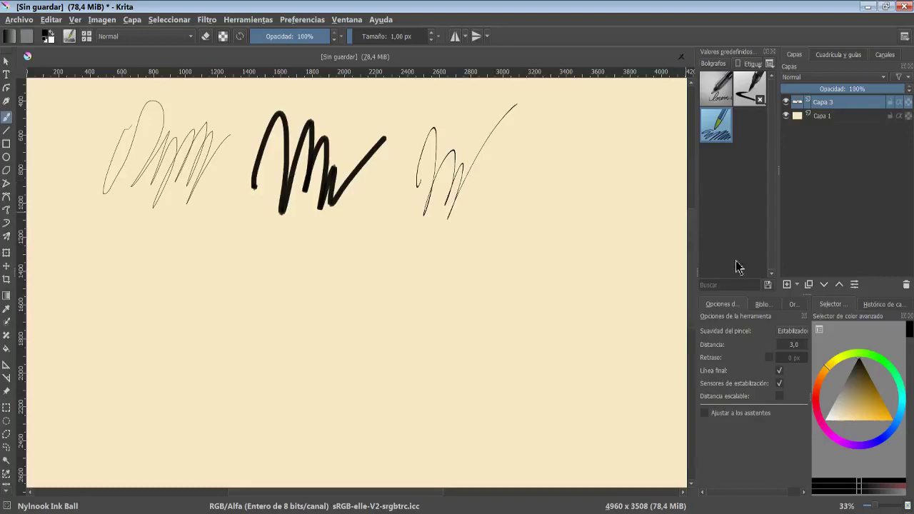
{"action": "key", "text": "ctrl+z"}
{"action": "key", "text": "ctrl+z"}
{"action": "key", "text": "ctrl+z"}
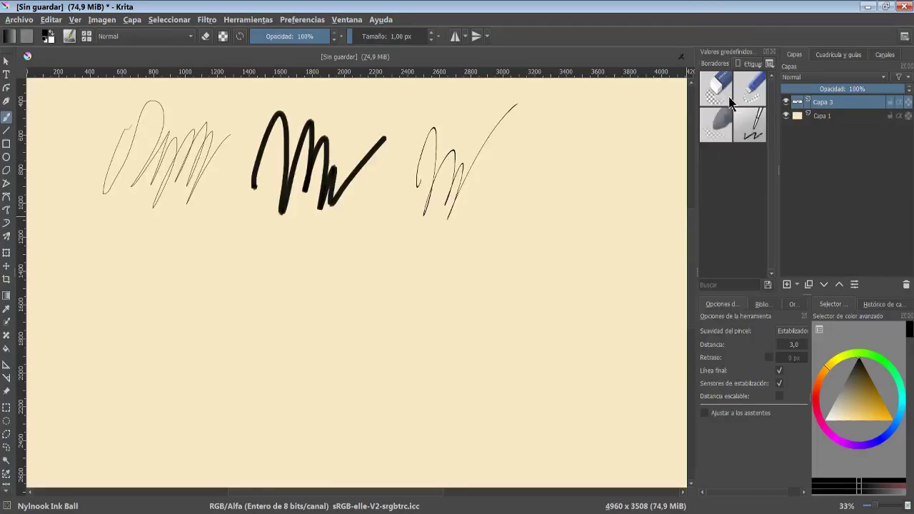
{"action": "key", "text": "e"}
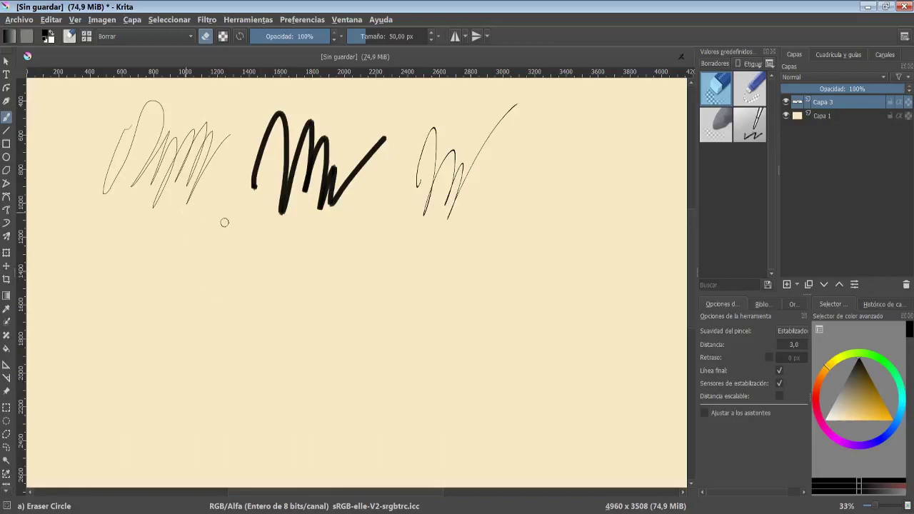
Enlarge the Eraser Circle and erase the thick zigzag's left upstroke.
{"action": "key", "text": "bracketright"}
{"action": "key", "text": "bracketright"}
{"action": "left_click_drag", "start_coordinate": [252, 168], "coordinate": [259, 166]}
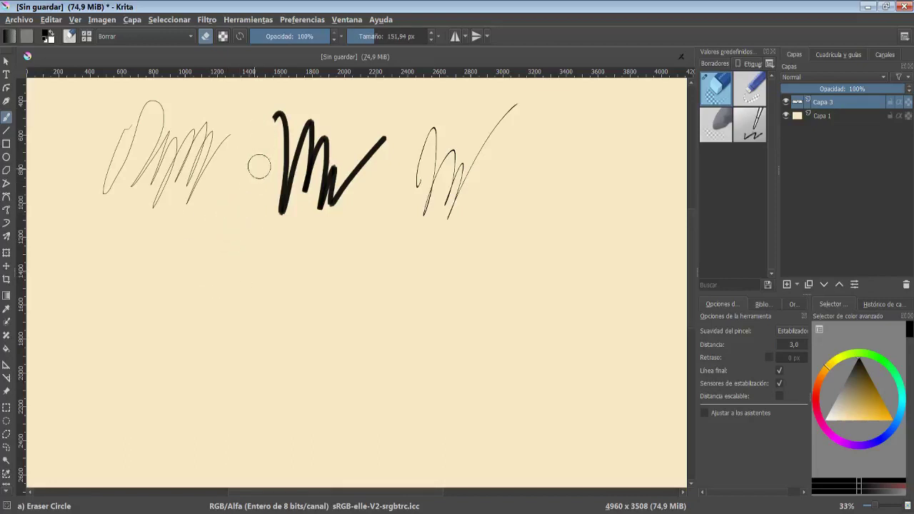
{"action": "left_click", "coordinate": [755, 86]}
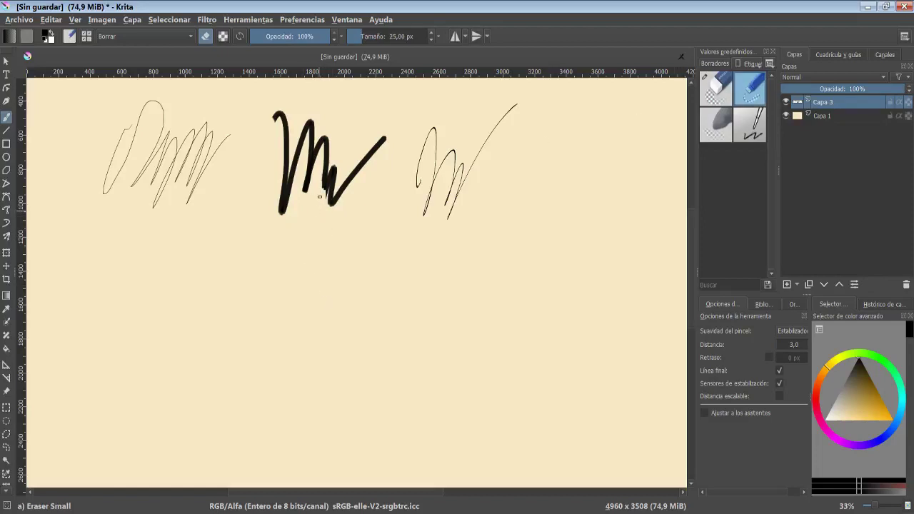
Soft-erase the thin scribble with a 245 px Eraser Soft, then stripe the zigzag with Highlighter.
{"action": "left_click", "coordinate": [711, 125]}
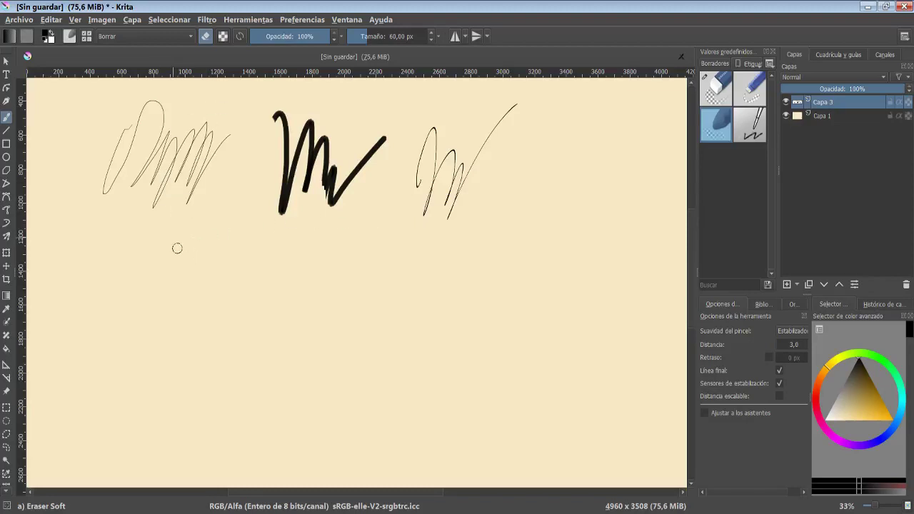
{"action": "left_click_drag", "start_coordinate": [191, 214], "coordinate": [202, 183]}
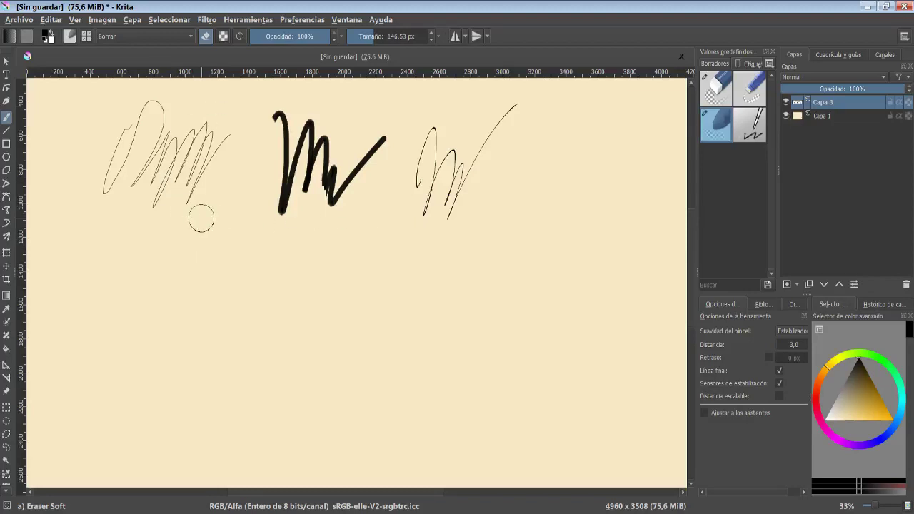
{"action": "left_click_drag", "start_coordinate": [203, 166], "coordinate": [208, 151]}
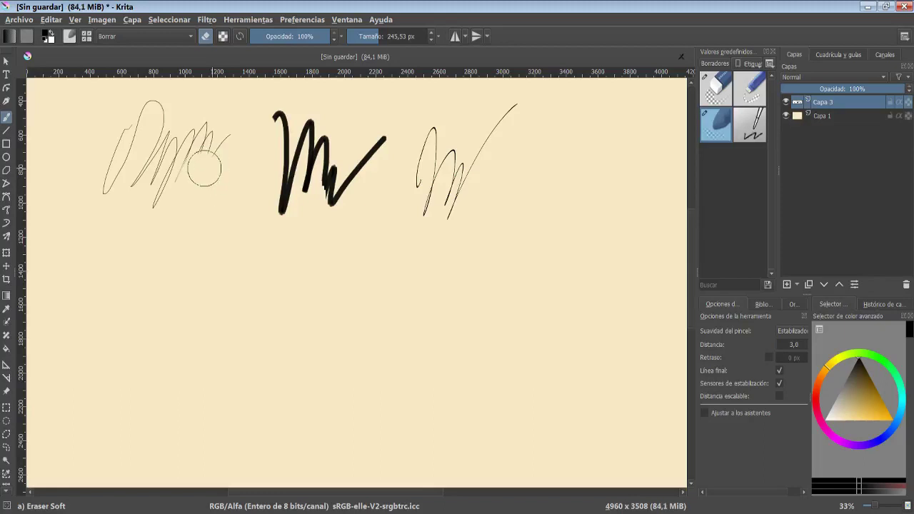
{"action": "left_click", "coordinate": [747, 143]}
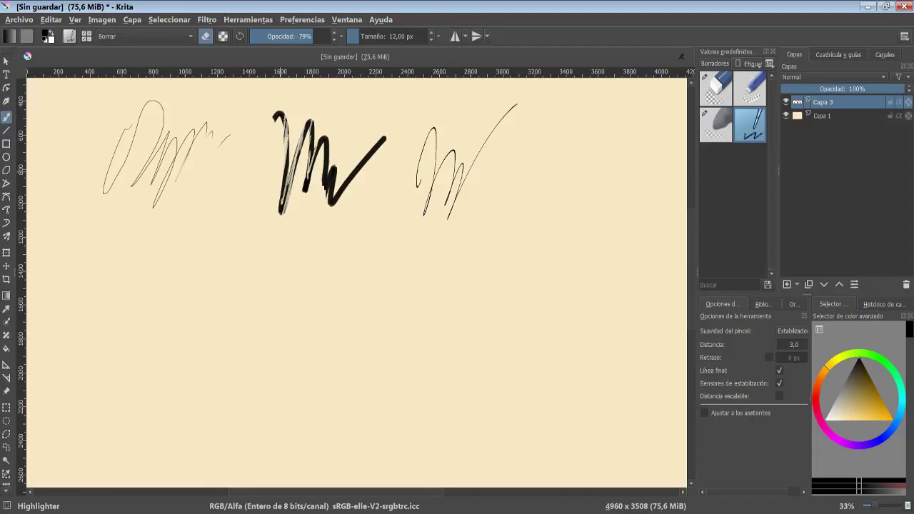
{"action": "left_click_drag", "start_coordinate": [384, 140], "coordinate": [331, 201]}
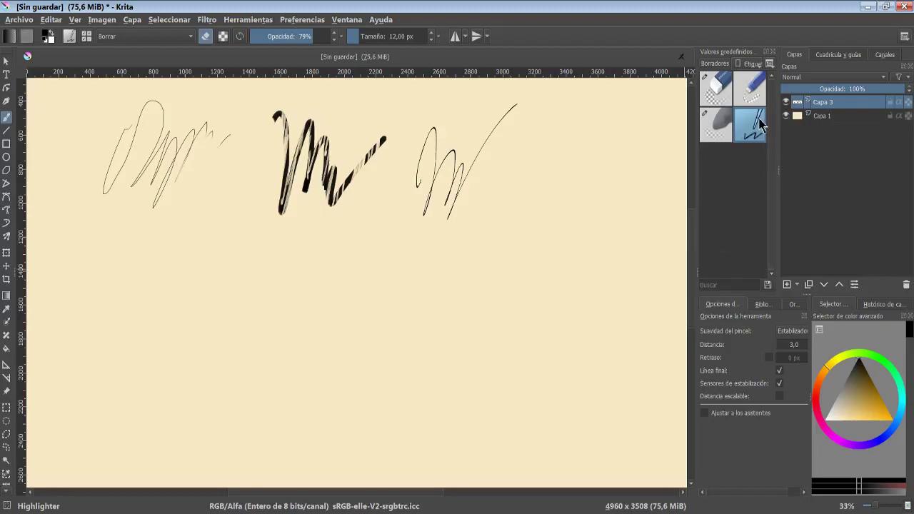
Paint a thick looping muses 03 02 Brush pen stroke at right from the Boligrafos tag.
{"action": "left_click", "coordinate": [725, 64]}
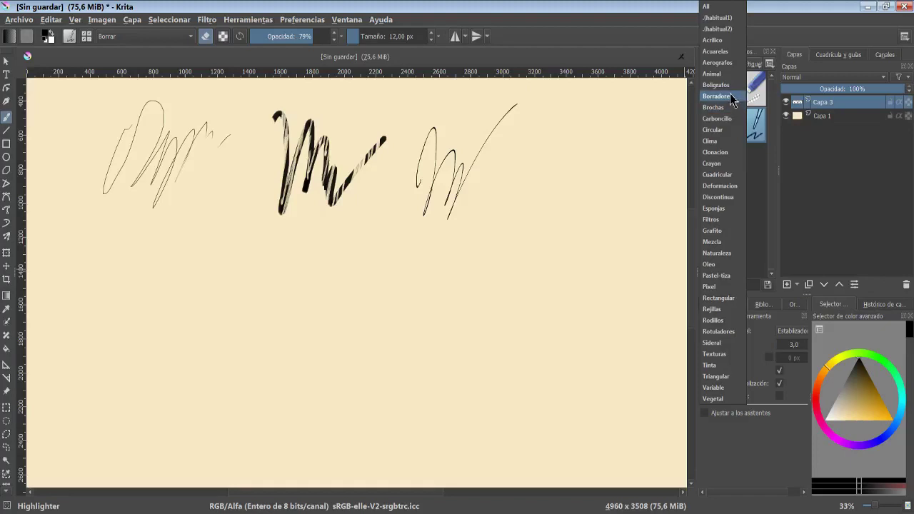
{"action": "left_click", "coordinate": [727, 85]}
{"action": "left_click", "coordinate": [743, 89]}
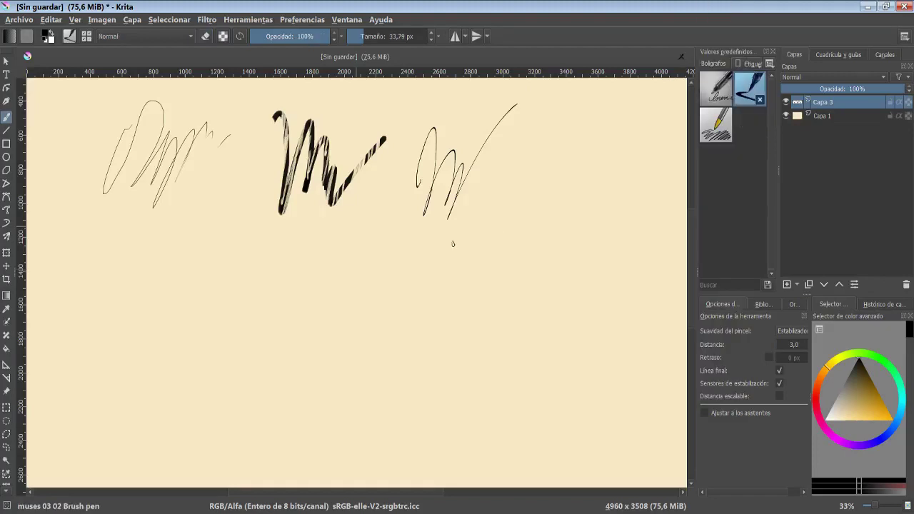
{"action": "mouse_move", "coordinate": [504, 179]}
{"action": "left_mouse_down"}
{"action": "mouse_move", "coordinate": [602, 146]}
{"action": "mouse_move", "coordinate": [590, 153]}
{"action": "mouse_move", "coordinate": [589, 171]}
{"action": "left_mouse_up"}
Toggle eraser mode and filter the presets to Borradores, then to Brochas.
{"action": "key", "text": "e"}
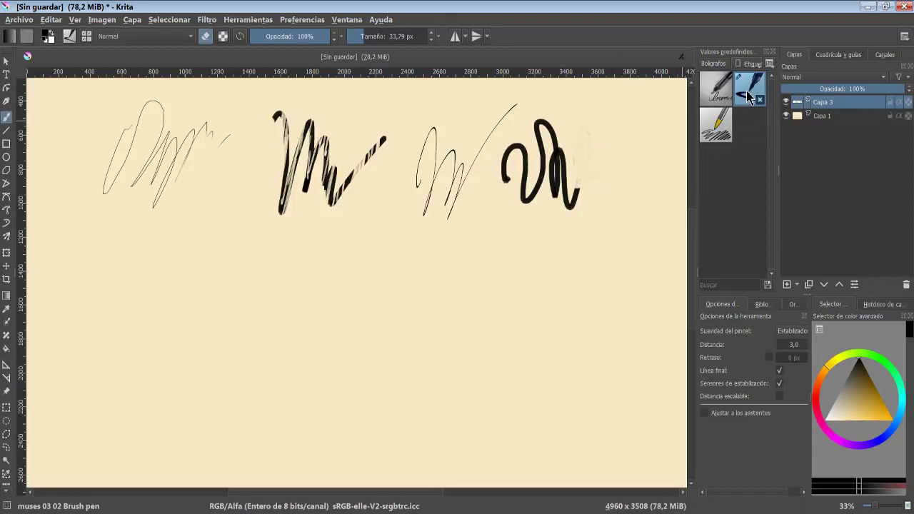
{"action": "left_click", "coordinate": [726, 65]}
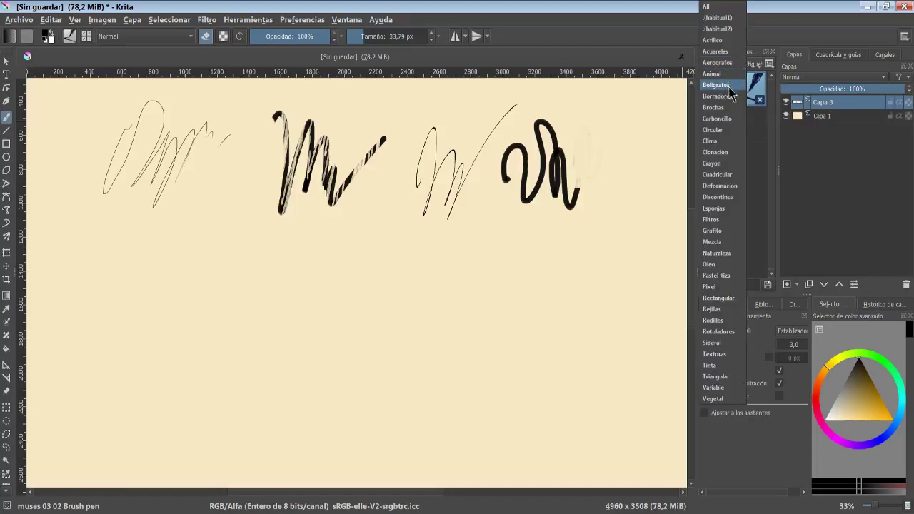
{"action": "left_click", "coordinate": [731, 96]}
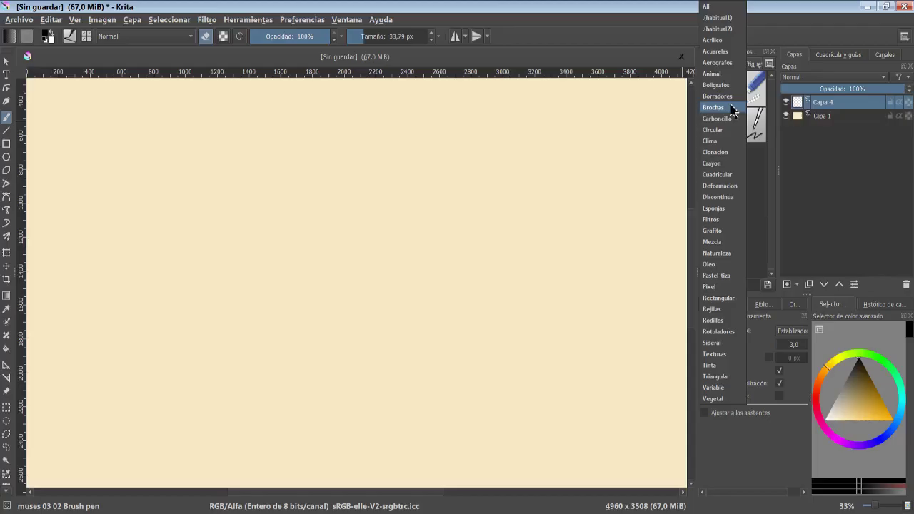
{"action": "left_click", "coordinate": [732, 108]}
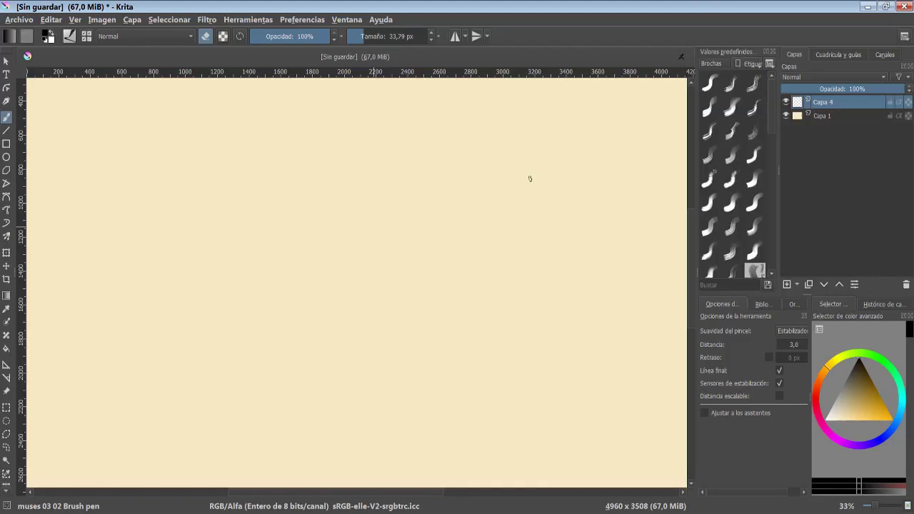
Paint vertical test strokes with old classic, Bristles dirty1 and dirty2 at top left.
{"action": "left_click", "coordinate": [710, 83]}
{"action": "left_click_drag", "start_coordinate": [53, 116], "coordinate": [64, 168]}
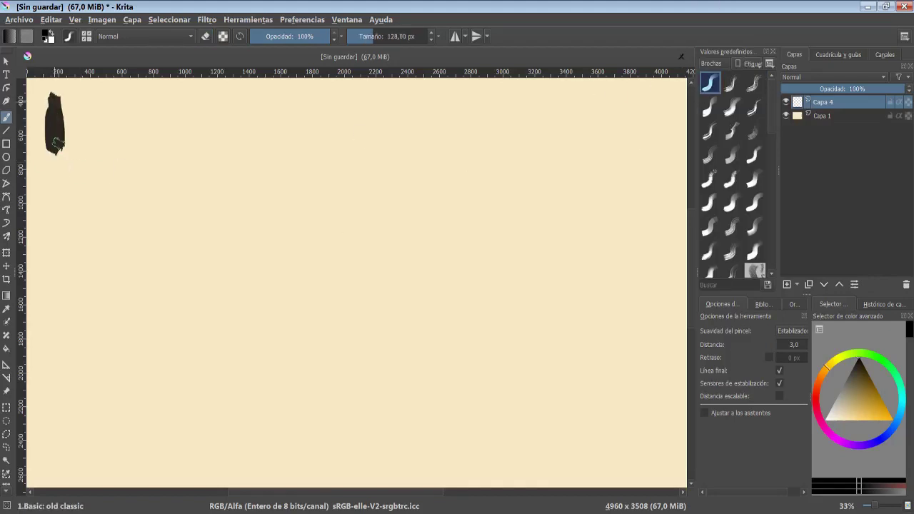
{"action": "left_click", "coordinate": [725, 93]}
{"action": "left_click_drag", "start_coordinate": [92, 91], "coordinate": [99, 182]}
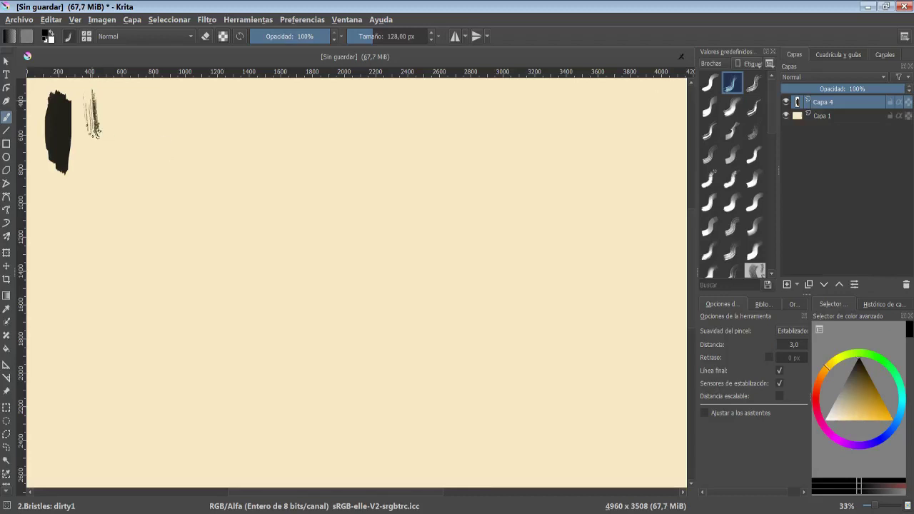
{"action": "left_click", "coordinate": [753, 85]}
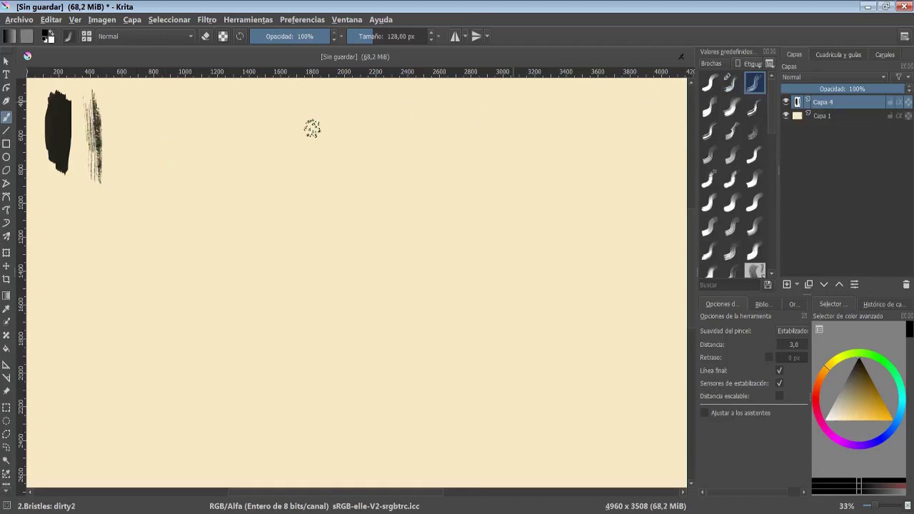
{"action": "left_click_drag", "start_coordinate": [132, 102], "coordinate": [138, 178]}
Add vertical strokes with Bristles flat, hairy, multistroke-texture and multistroke2.
{"action": "left_click", "coordinate": [708, 109]}
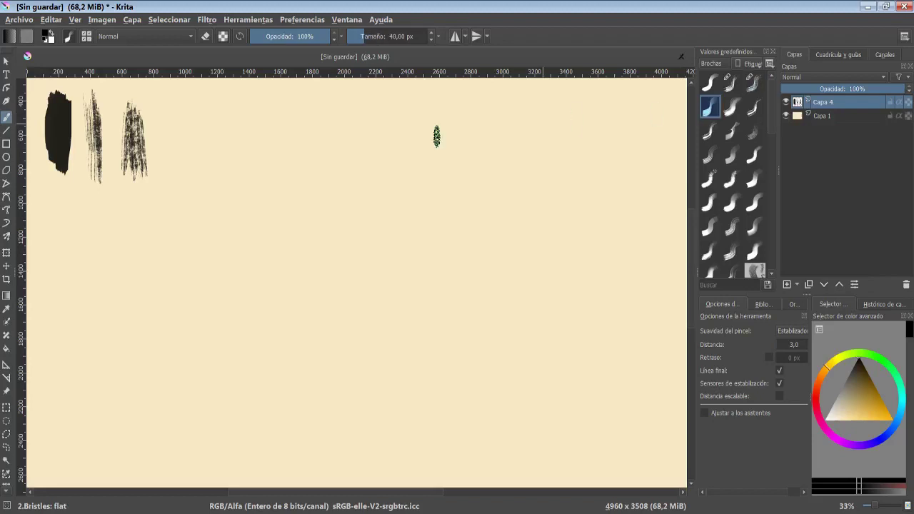
{"action": "left_click_drag", "start_coordinate": [178, 97], "coordinate": [172, 194]}
{"action": "left_click", "coordinate": [732, 106]}
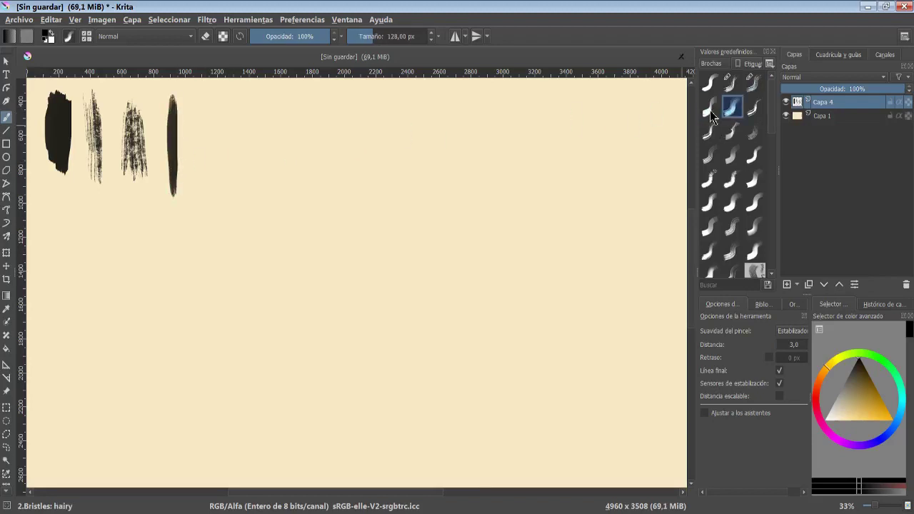
{"action": "left_click_drag", "start_coordinate": [214, 91], "coordinate": [213, 194]}
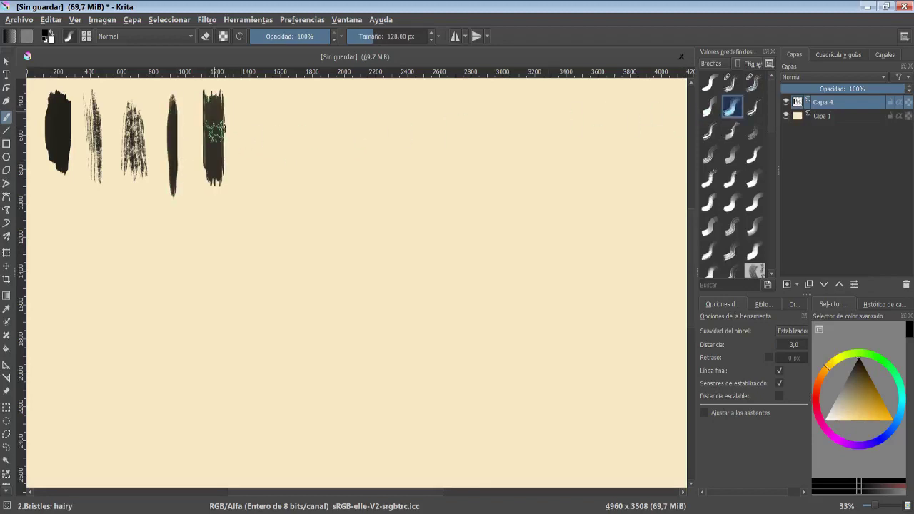
{"action": "left_click", "coordinate": [754, 107]}
{"action": "mouse_move", "coordinate": [271, 116]}
{"action": "left_mouse_down"}
{"action": "mouse_move", "coordinate": [244, 118]}
{"action": "mouse_move", "coordinate": [251, 200]}
{"action": "left_mouse_up"}
{"action": "left_click", "coordinate": [709, 130]}
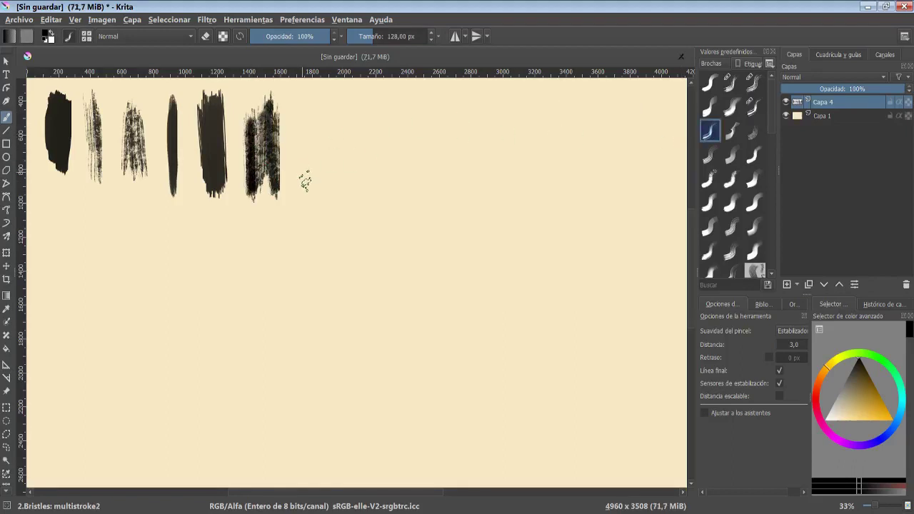
{"action": "left_click_drag", "start_coordinate": [298, 81], "coordinate": [306, 201]}
Add vertical strokes with Bristles rake-random, rake-texture, rake1, rake2 and rough1.
{"action": "left_click", "coordinate": [731, 129]}
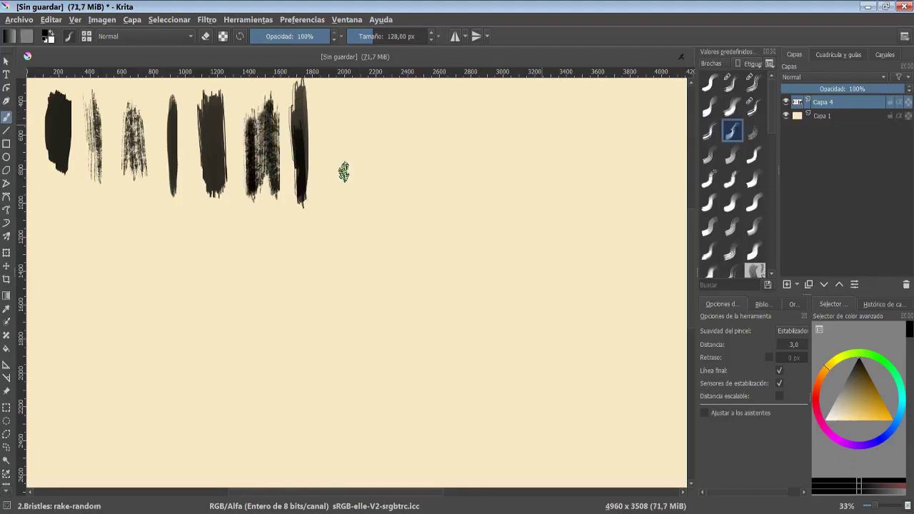
{"action": "mouse_move", "coordinate": [322, 114]}
{"action": "left_mouse_down"}
{"action": "mouse_move", "coordinate": [338, 192]}
{"action": "mouse_move", "coordinate": [330, 106]}
{"action": "mouse_move", "coordinate": [335, 200]}
{"action": "left_mouse_up"}
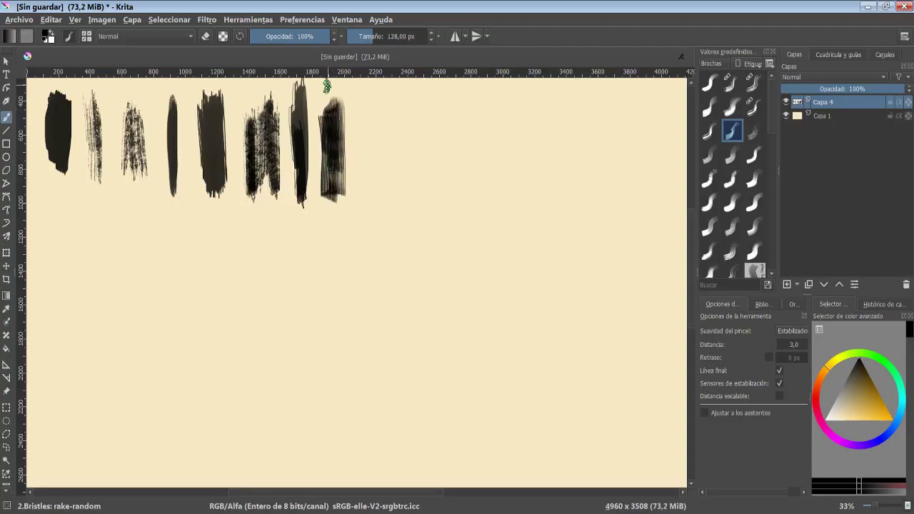
{"action": "left_click", "coordinate": [754, 130]}
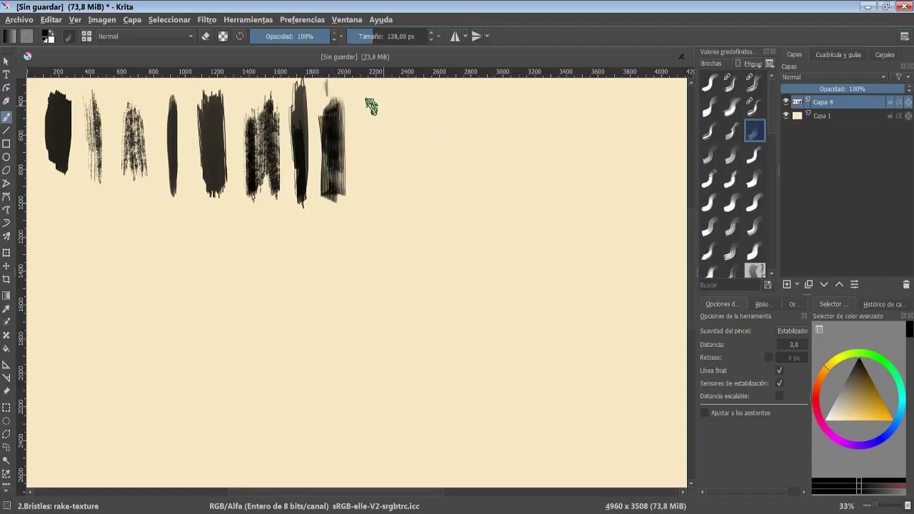
{"action": "left_click_drag", "start_coordinate": [367, 107], "coordinate": [370, 198]}
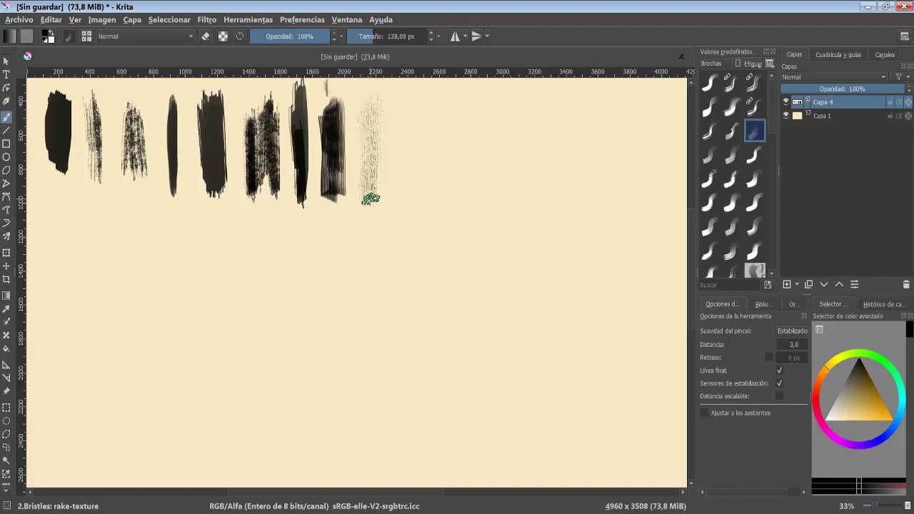
{"action": "left_click", "coordinate": [703, 156]}
{"action": "left_click_drag", "start_coordinate": [399, 94], "coordinate": [397, 213]}
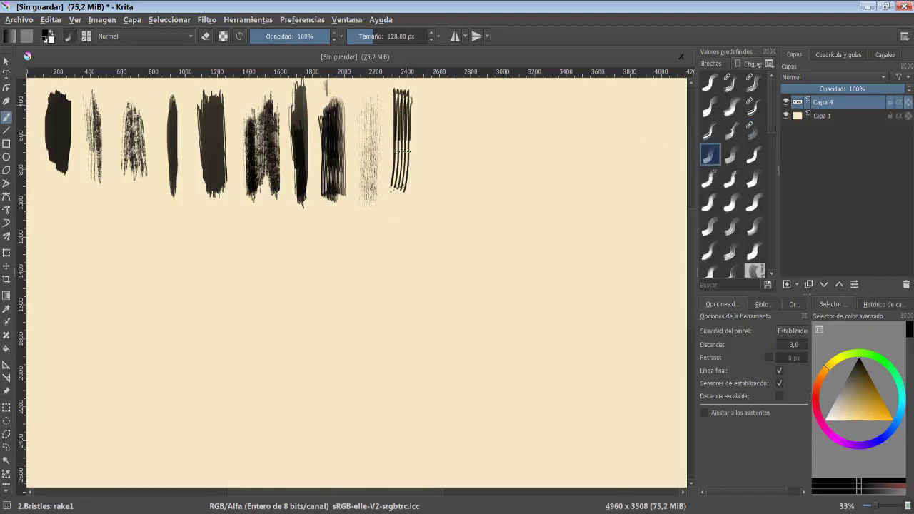
{"action": "left_click", "coordinate": [732, 154]}
{"action": "left_click_drag", "start_coordinate": [439, 96], "coordinate": [439, 227]}
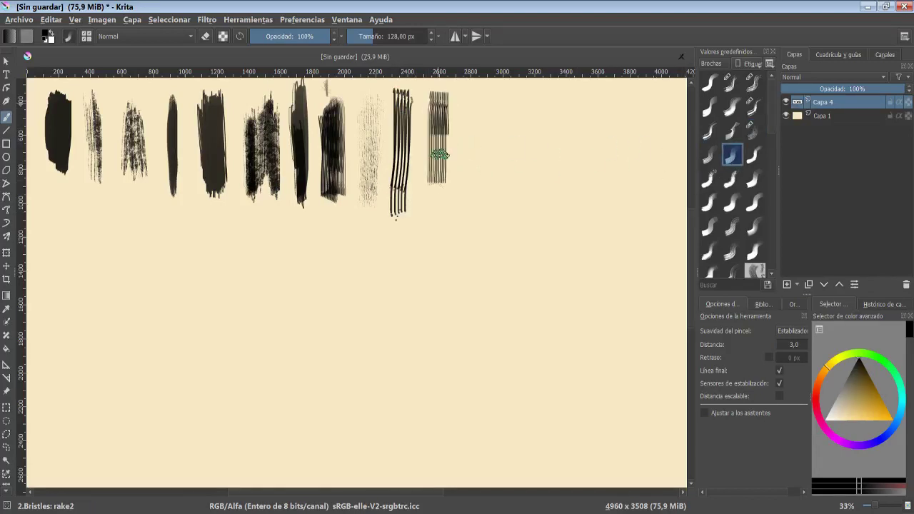
{"action": "left_click", "coordinate": [755, 154]}
{"action": "left_click_drag", "start_coordinate": [482, 103], "coordinate": [477, 220]}
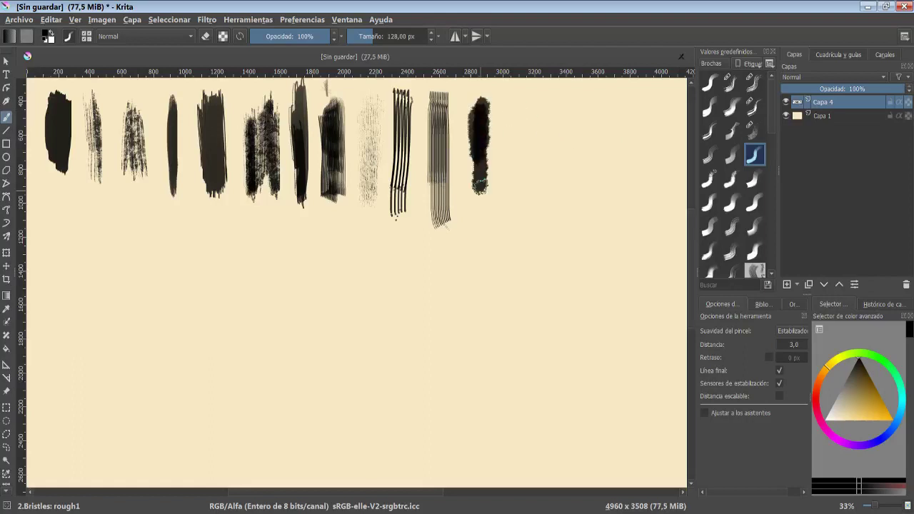
Complete the top row with strokes from the remaining rough, sharp and smooth bristle presets.
{"action": "left_click", "coordinate": [709, 186]}
{"action": "left_click_drag", "start_coordinate": [510, 97], "coordinate": [509, 206]}
{"action": "left_click", "coordinate": [732, 178]}
{"action": "left_click_drag", "start_coordinate": [539, 97], "coordinate": [539, 218]}
{"action": "left_click", "coordinate": [754, 178]}
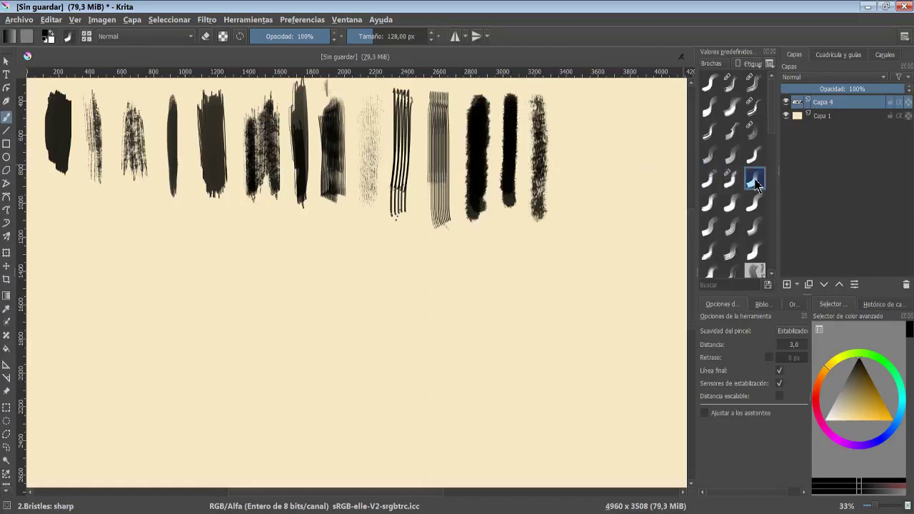
{"action": "left_click_drag", "start_coordinate": [571, 97], "coordinate": [573, 205]}
{"action": "left_click", "coordinate": [707, 204]}
{"action": "left_click_drag", "start_coordinate": [612, 100], "coordinate": [612, 205]}
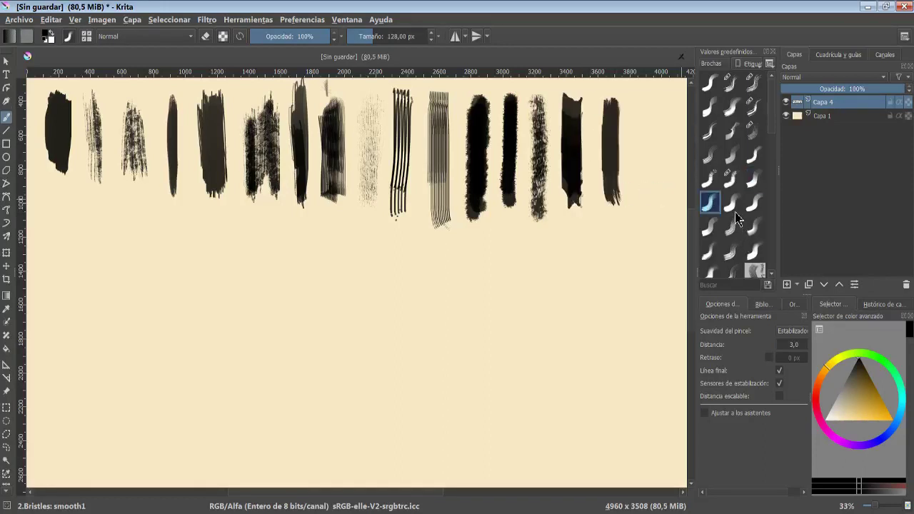
{"action": "left_click", "coordinate": [731, 204]}
{"action": "left_click_drag", "start_coordinate": [645, 89], "coordinate": [644, 207]}
Paint a dark blob at far left to start a second row.
{"action": "left_click", "coordinate": [754, 203]}
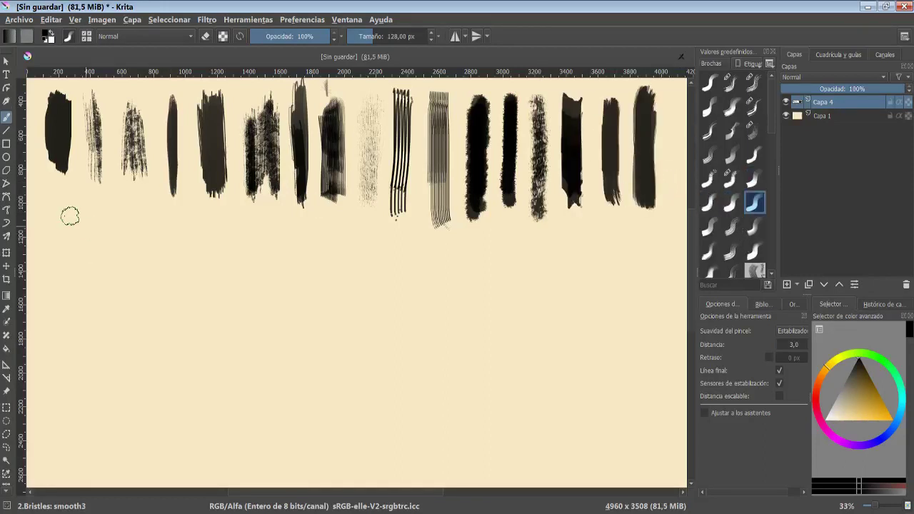
{"action": "left_click", "coordinate": [709, 227]}
{"action": "mouse_move", "coordinate": [55, 191]}
{"action": "left_mouse_down"}
{"action": "mouse_move", "coordinate": [55, 237]}
{"action": "mouse_move", "coordinate": [97, 230]}
{"action": "left_mouse_up"}
Paint a round blot and two vertical strokes with Blocks presets in the second row.
{"action": "left_click", "coordinate": [732, 227]}
{"action": "left_click_drag", "start_coordinate": [143, 196], "coordinate": [144, 258]}
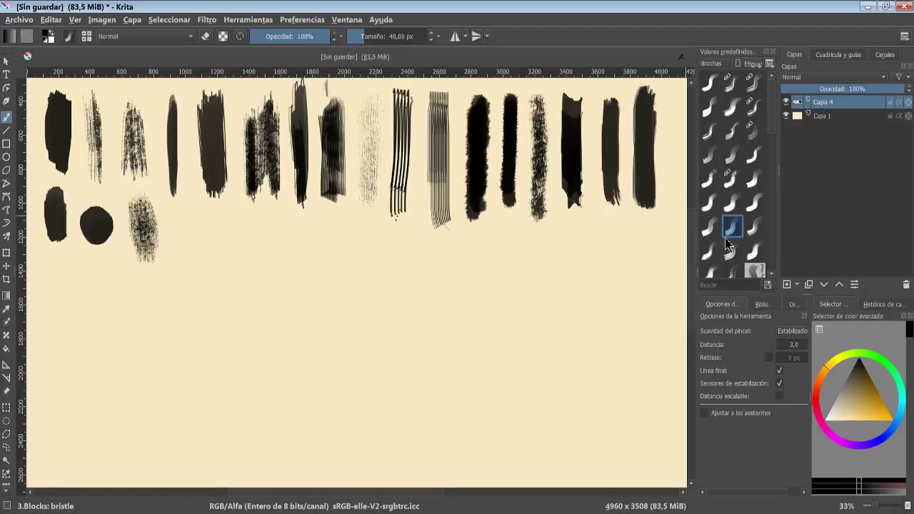
{"action": "left_click", "coordinate": [726, 244]}
{"action": "left_click_drag", "start_coordinate": [187, 214], "coordinate": [188, 265]}
{"action": "left_click", "coordinate": [708, 250]}
{"action": "left_click_drag", "start_coordinate": [230, 210], "coordinate": [231, 280]}
{"action": "scroll", "coordinate": [728, 214], "scroll_direction": "down", "scroll_amount": 2}
{"action": "left_click", "coordinate": [725, 252]}
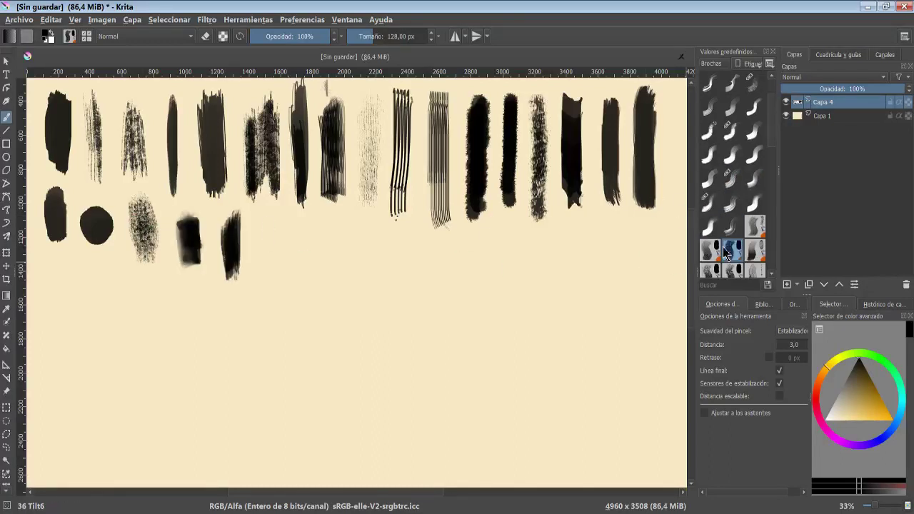
Add second-row strokes with the Blocks rake, smooth and smooth2 presets.
{"action": "left_click", "coordinate": [708, 203]}
{"action": "left_click", "coordinate": [731, 203]}
{"action": "left_click_drag", "start_coordinate": [271, 214], "coordinate": [272, 278]}
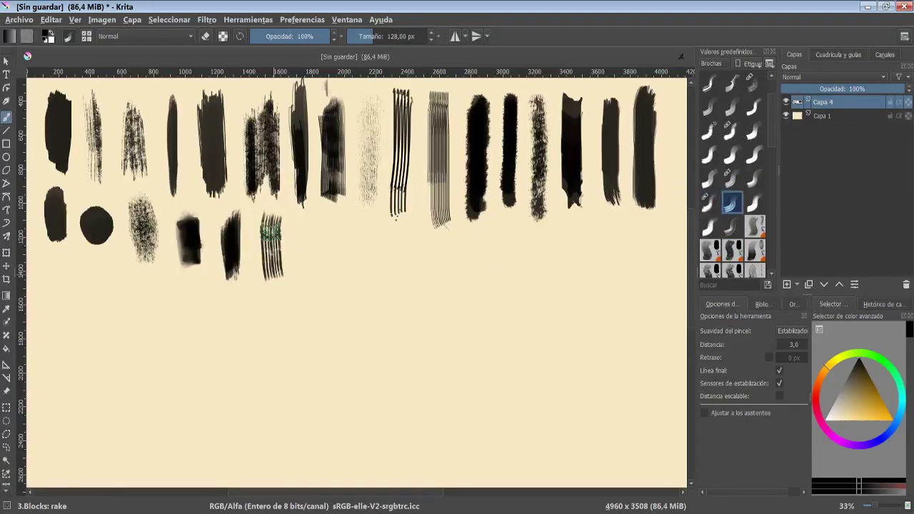
{"action": "left_click", "coordinate": [754, 204]}
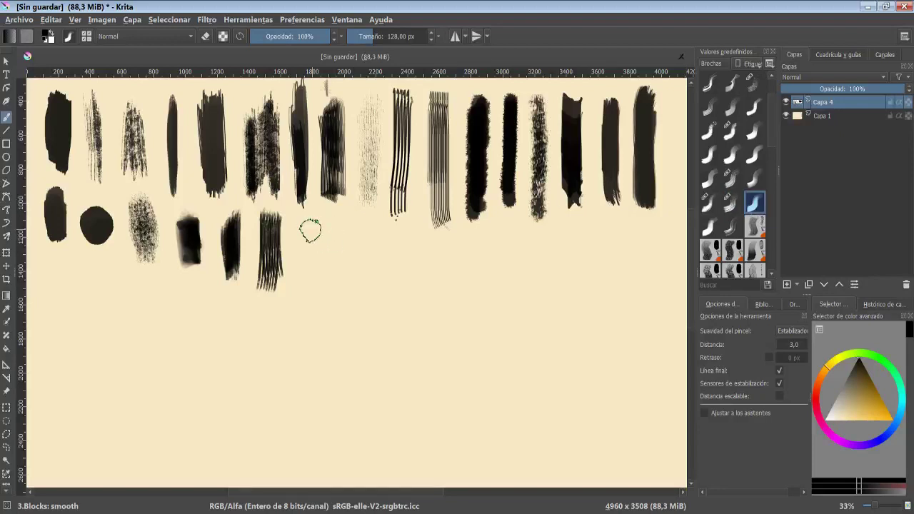
{"action": "left_click_drag", "start_coordinate": [310, 216], "coordinate": [311, 283]}
{"action": "left_click", "coordinate": [710, 229]}
{"action": "left_click_drag", "start_coordinate": [351, 216], "coordinate": [351, 304]}
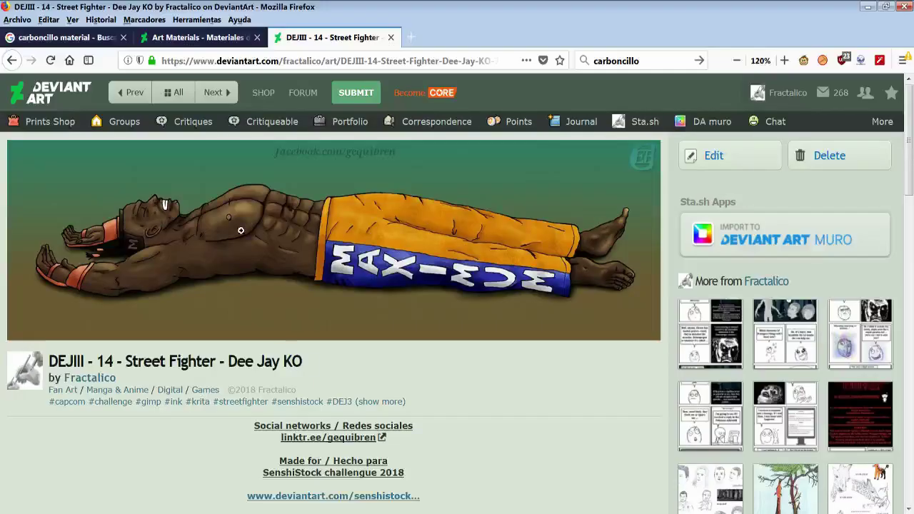
{"action": "left_click", "coordinate": [241, 230]}
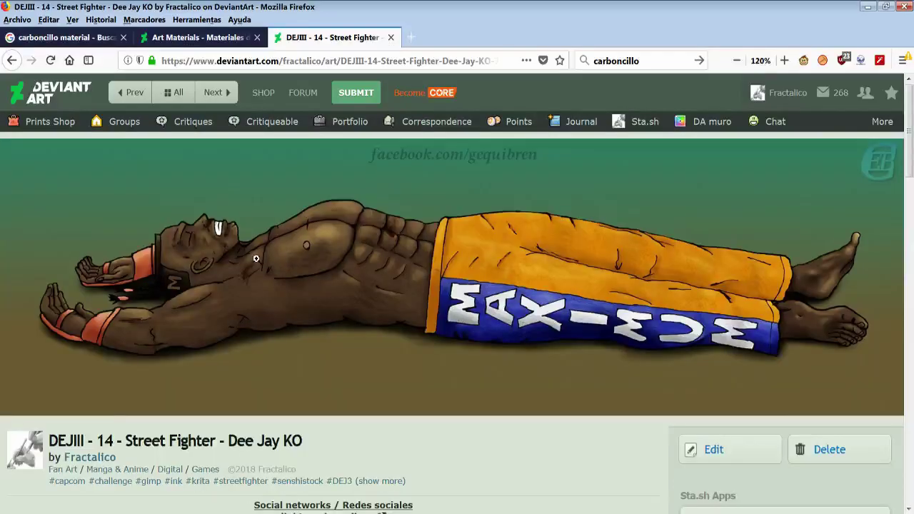
{"action": "left_click", "coordinate": [259, 259]}
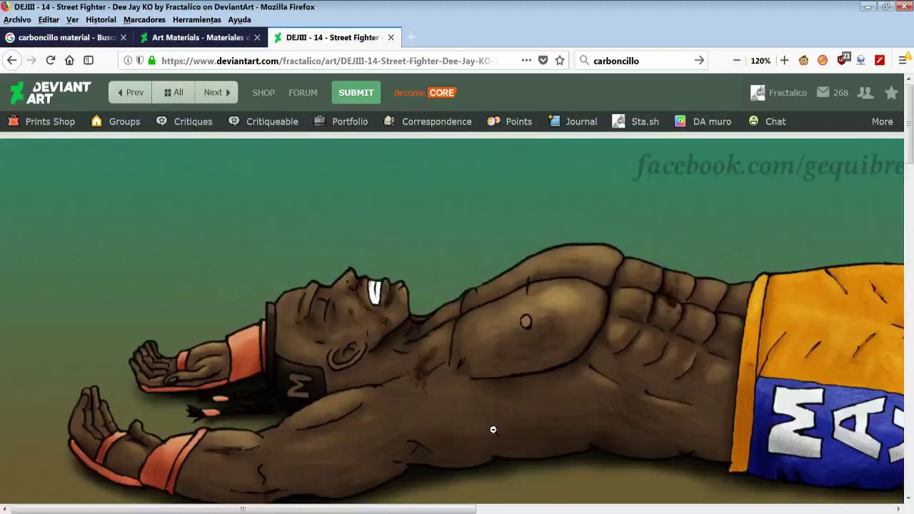
{"action": "scroll", "coordinate": [491, 428], "scroll_direction": "down", "scroll_amount": 2}
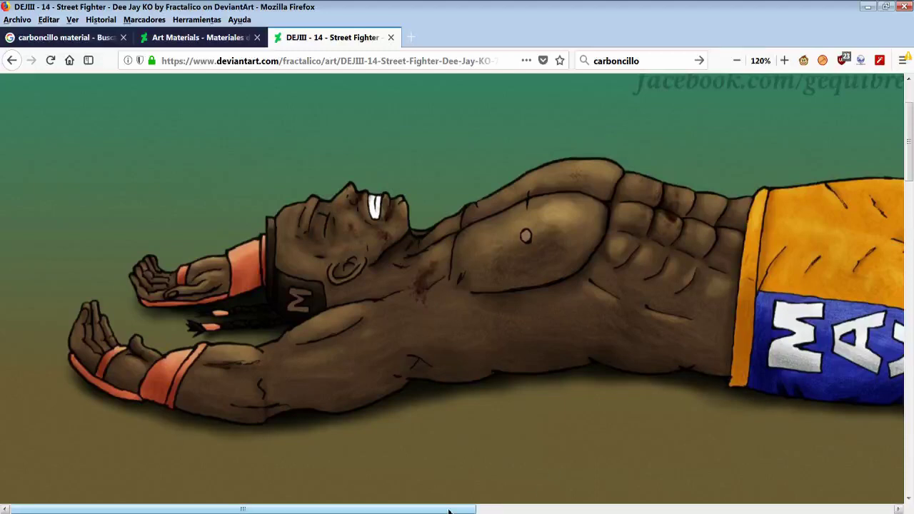
{"action": "left_click_drag", "start_coordinate": [243, 508], "coordinate": [559, 508]}
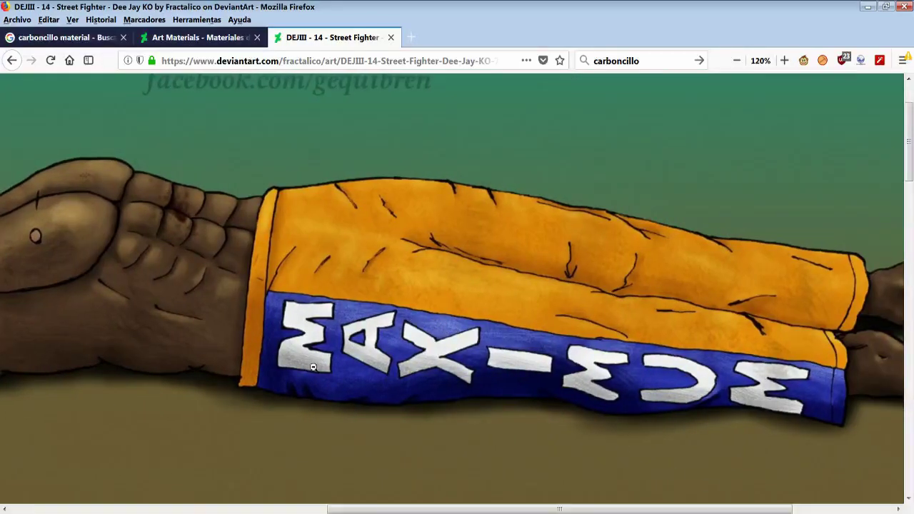
{"action": "left_click", "coordinate": [345, 226]}
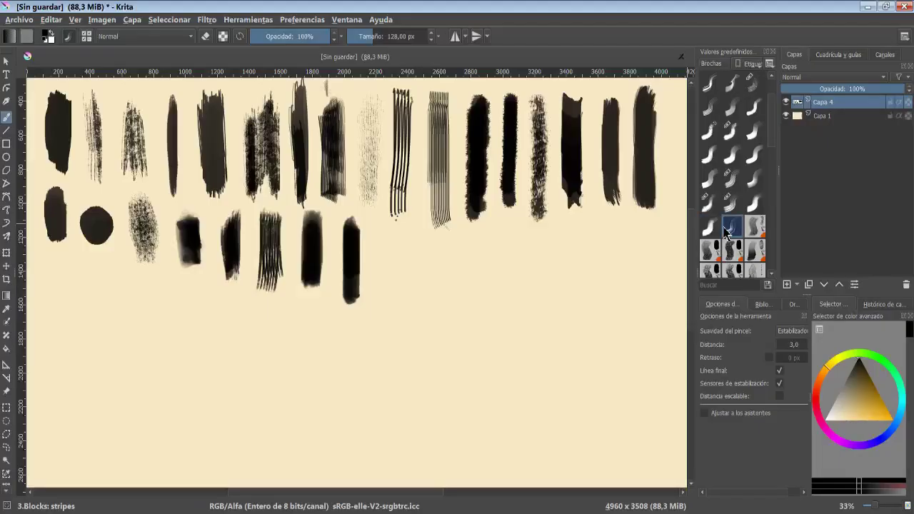
{"action": "left_click_drag", "start_coordinate": [391, 236], "coordinate": [392, 294]}
Paint second-row test strokes with the Tilt4, Tilt2 and other tilt presets.
{"action": "left_click", "coordinate": [754, 227]}
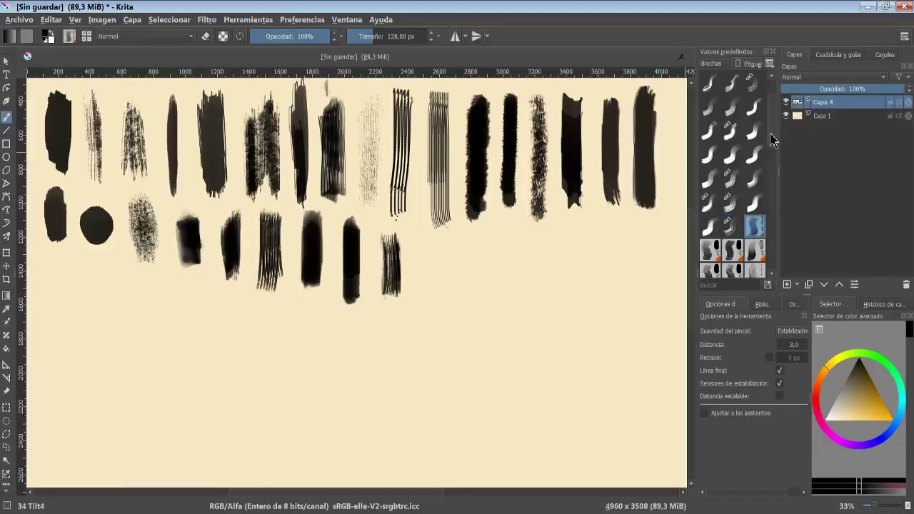
{"action": "left_click_drag", "start_coordinate": [771, 140], "coordinate": [770, 173]}
{"action": "left_click_drag", "start_coordinate": [427, 239], "coordinate": [432, 287]}
{"action": "left_click", "coordinate": [711, 134]}
{"action": "left_click_drag", "start_coordinate": [464, 234], "coordinate": [464, 289]}
{"action": "left_click", "coordinate": [732, 130]}
{"action": "left_click_drag", "start_coordinate": [493, 228], "coordinate": [493, 283]}
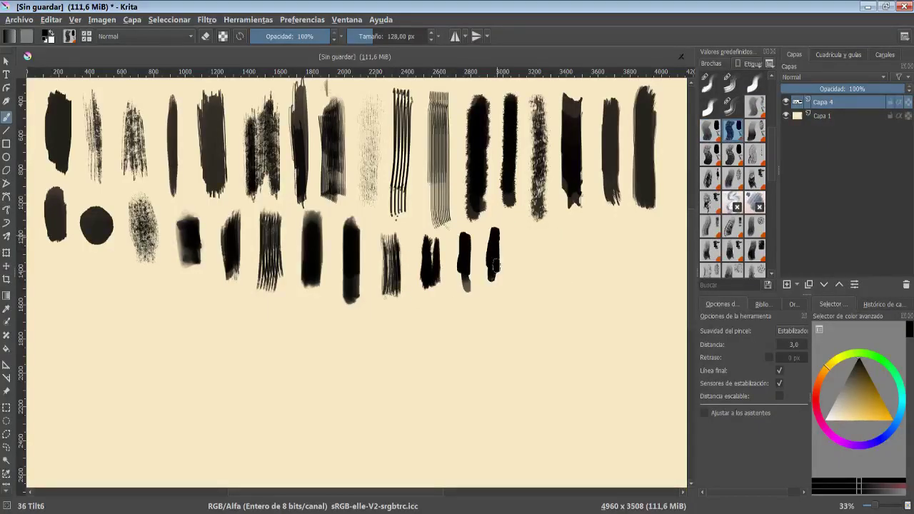
{"action": "left_click", "coordinate": [710, 153]}
{"action": "mouse_move", "coordinate": [520, 228]}
{"action": "left_mouse_down"}
{"action": "mouse_move", "coordinate": [520, 289]}
{"action": "mouse_move", "coordinate": [546, 289]}
{"action": "left_mouse_up"}
Finish the second row through Rake Textured3 and start a third row with a Brisle stroke.
{"action": "key", "text": "period"}
{"action": "left_click_drag", "start_coordinate": [572, 222], "coordinate": [571, 298]}
{"action": "key", "text": "period"}
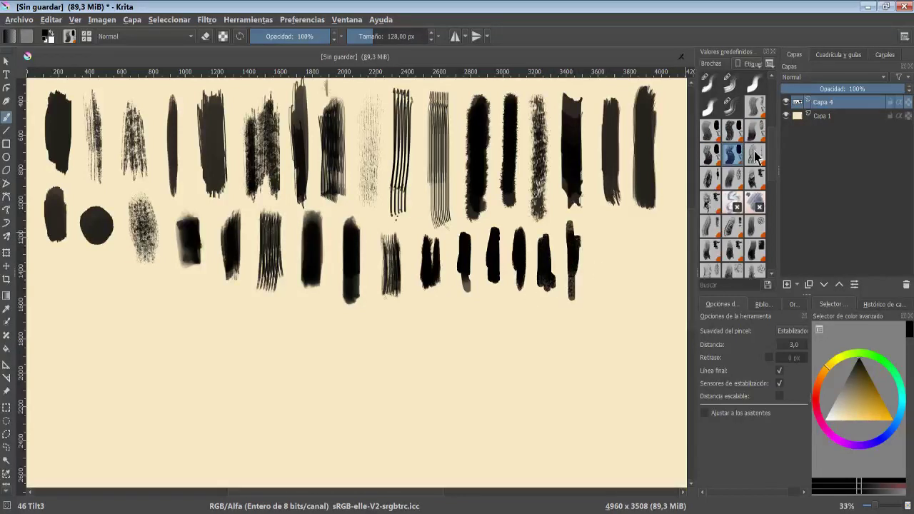
{"action": "left_click_drag", "start_coordinate": [601, 212], "coordinate": [602, 297]}
{"action": "left_click_drag", "start_coordinate": [637, 218], "coordinate": [637, 291]}
{"action": "key", "text": "period"}
{"action": "left_click_drag", "start_coordinate": [57, 261], "coordinate": [58, 329]}
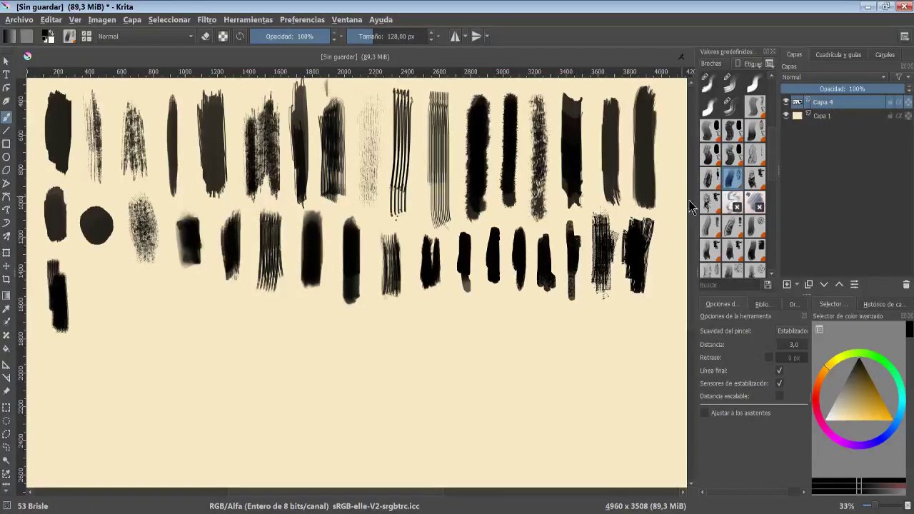
Add Double4, Double5 and streaky 6 bristle strokes to the third row.
{"action": "left_click", "coordinate": [751, 185]}
{"action": "left_click_drag", "start_coordinate": [94, 271], "coordinate": [93, 332]}
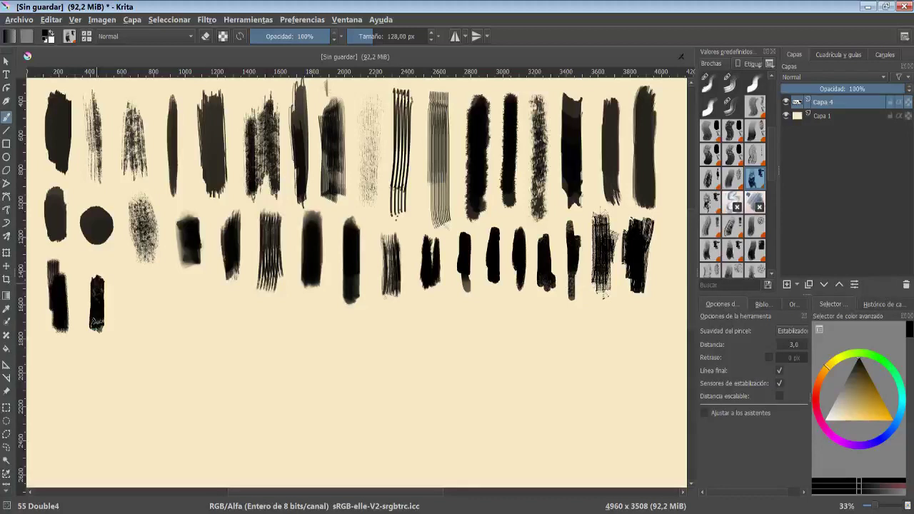
{"action": "left_click", "coordinate": [718, 203]}
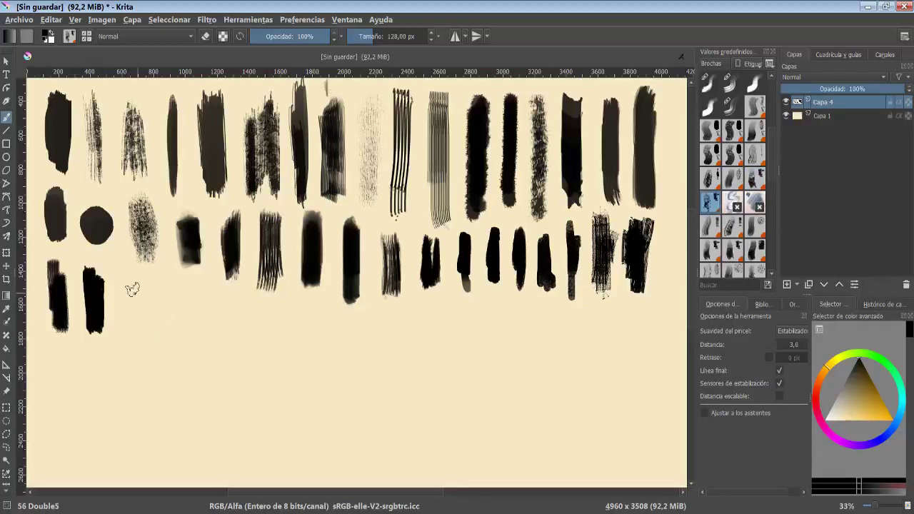
{"action": "left_click_drag", "start_coordinate": [133, 271], "coordinate": [132, 341]}
{"action": "left_click", "coordinate": [738, 209]}
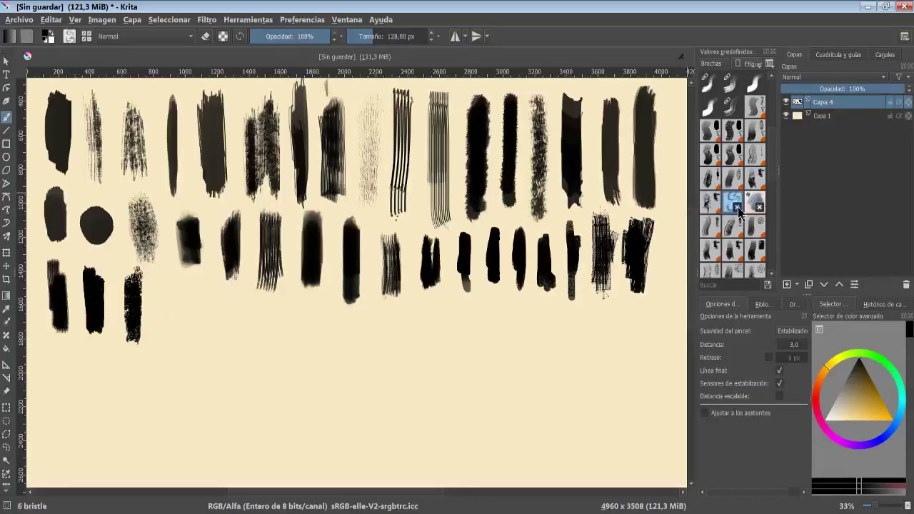
{"action": "mouse_move", "coordinate": [172, 286]}
{"action": "left_mouse_down"}
{"action": "mouse_move", "coordinate": [165, 340]}
{"action": "mouse_move", "coordinate": [168, 333]}
{"action": "left_mouse_up"}
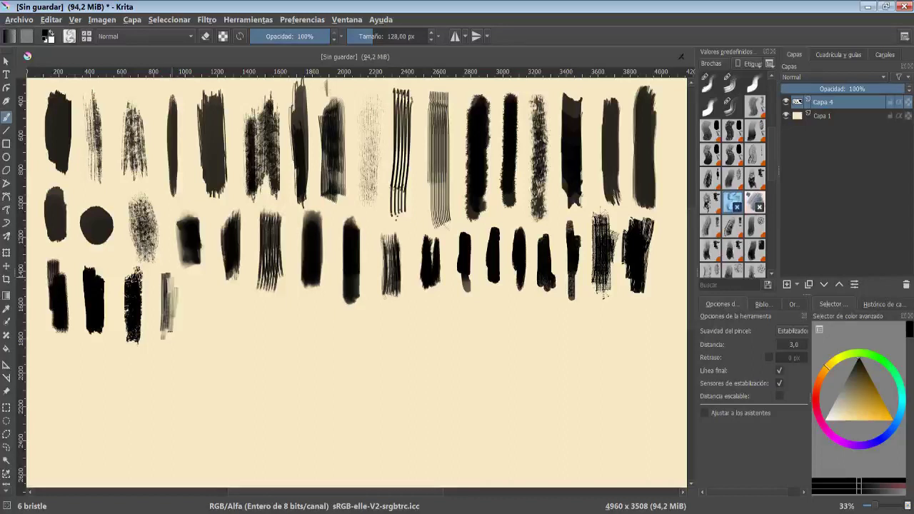
{"action": "left_click_drag", "start_coordinate": [170, 287], "coordinate": [163, 354]}
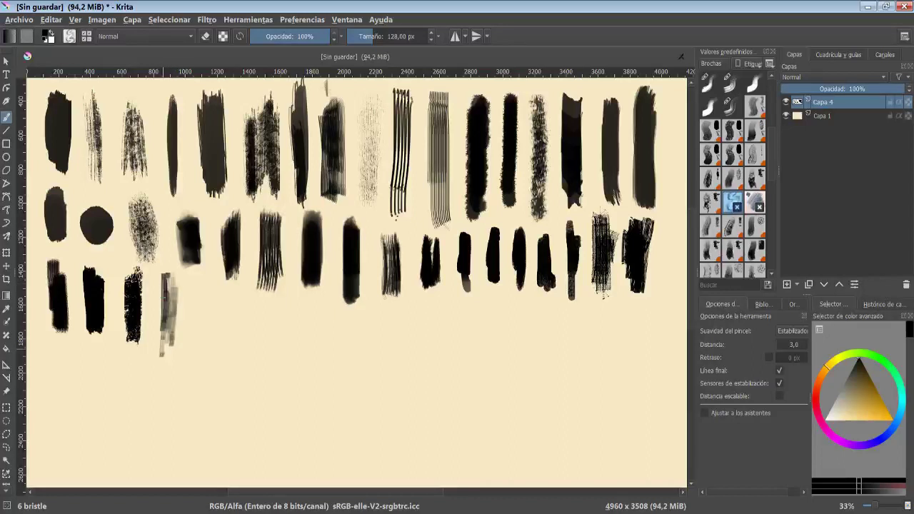
Add Pincel plano, Rake Textured1, Rake Textured2 and Brush7 strokes to the third row.
{"action": "left_click", "coordinate": [754, 203]}
{"action": "left_click_drag", "start_coordinate": [197, 324], "coordinate": [190, 347]}
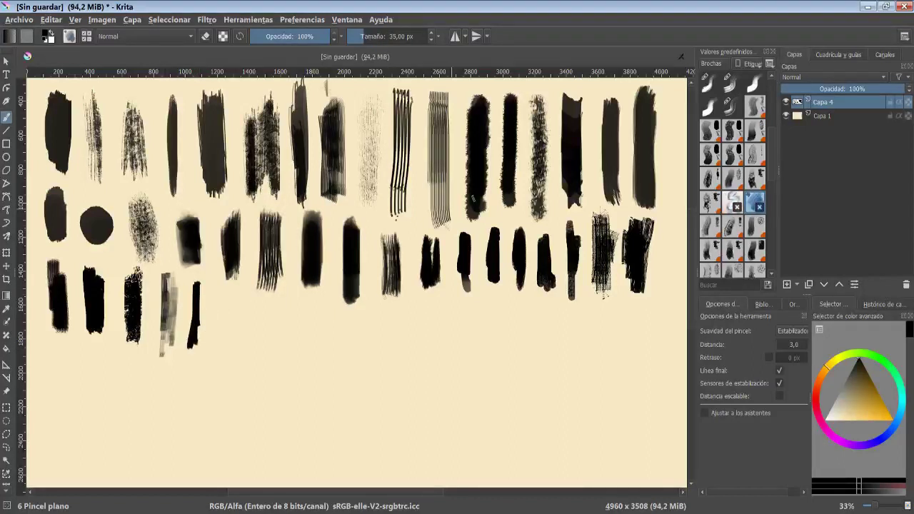
{"action": "left_click", "coordinate": [713, 227]}
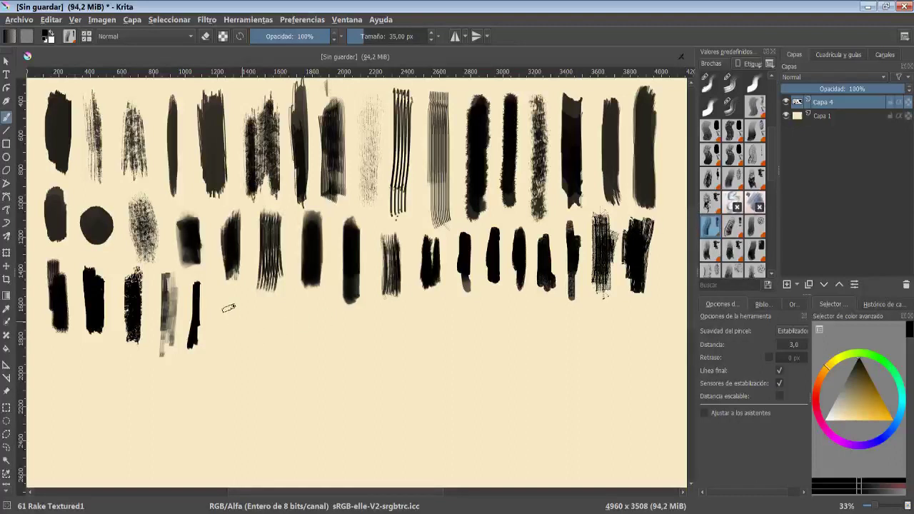
{"action": "left_click_drag", "start_coordinate": [228, 307], "coordinate": [229, 358]}
{"action": "left_click", "coordinate": [732, 227]}
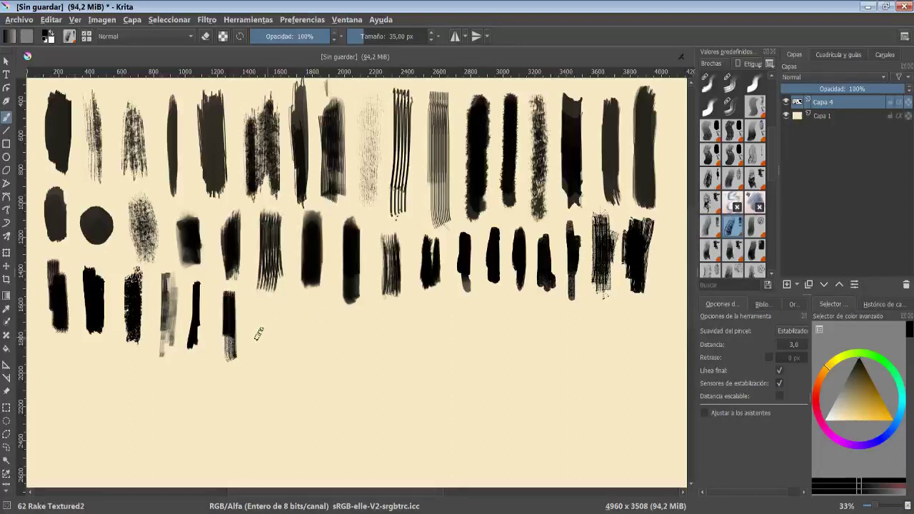
{"action": "left_click_drag", "start_coordinate": [261, 307], "coordinate": [262, 351]}
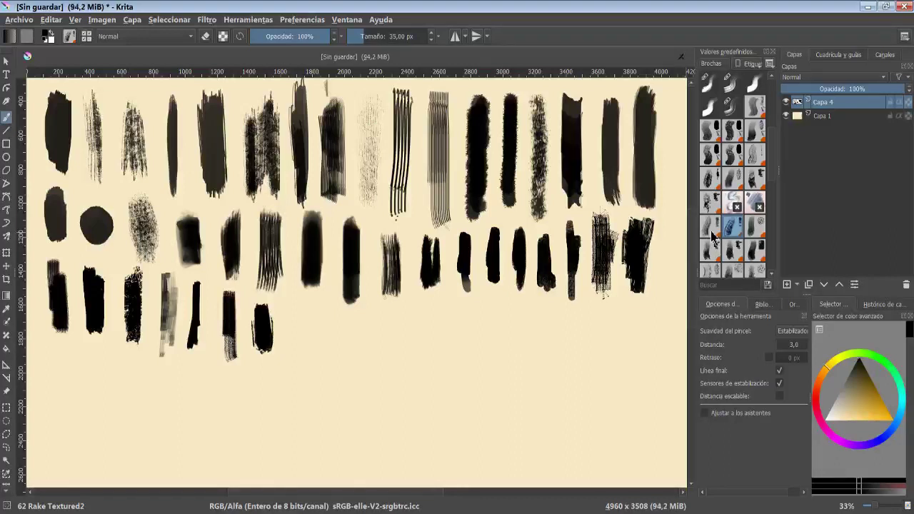
{"action": "left_click", "coordinate": [751, 227]}
{"action": "left_click_drag", "start_coordinate": [292, 299], "coordinate": [294, 342]}
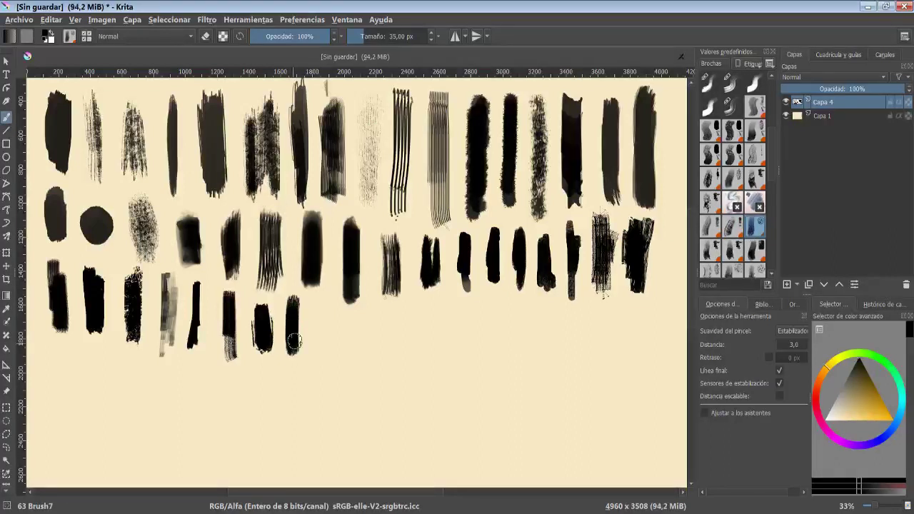
Paint Double3, 65 Double2 and 66 Double1 test strokes on the third row.
{"action": "left_click", "coordinate": [712, 250]}
{"action": "left_click_drag", "start_coordinate": [326, 303], "coordinate": [322, 365]}
{"action": "left_click", "coordinate": [728, 255]}
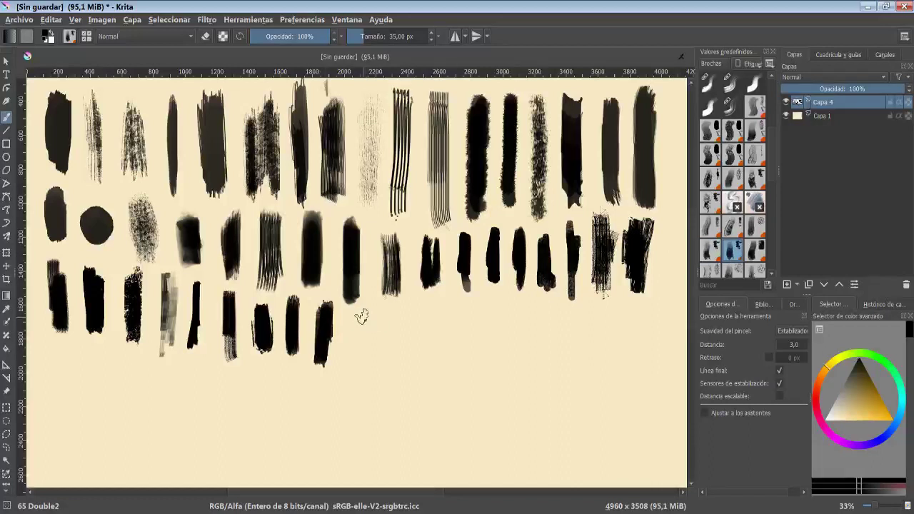
{"action": "left_click_drag", "start_coordinate": [361, 314], "coordinate": [361, 371]}
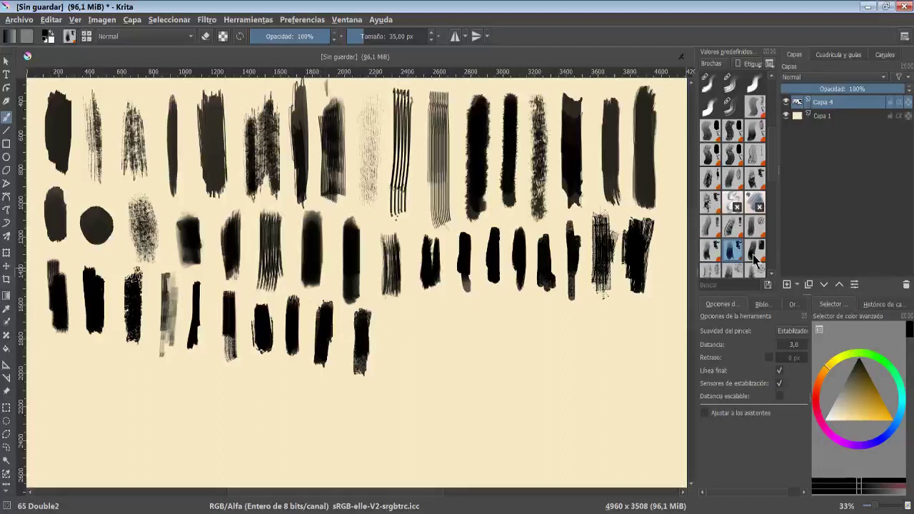
{"action": "left_click", "coordinate": [754, 255]}
{"action": "left_click_drag", "start_coordinate": [398, 310], "coordinate": [394, 368]}
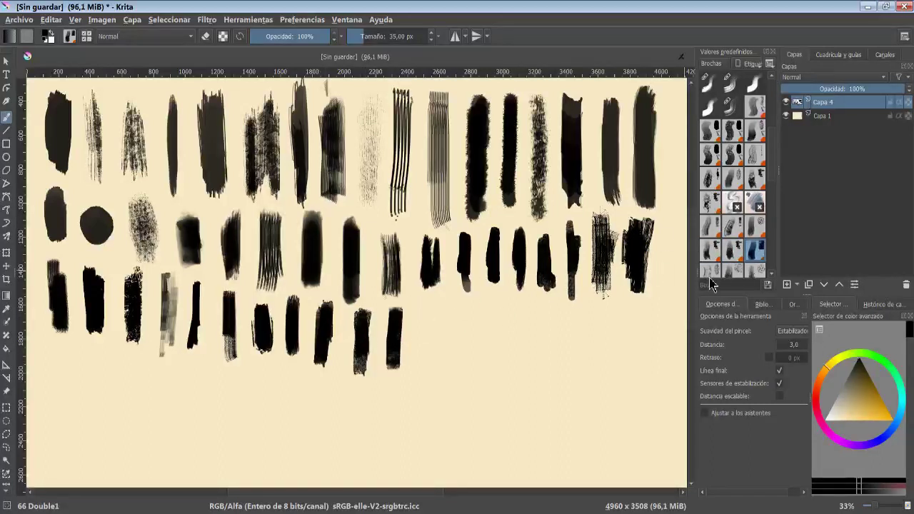
Continue the third row with 72 Bristle Textured and neighbouring bristle preset strokes.
{"action": "scroll", "coordinate": [771, 164], "scroll_direction": "down", "scroll_amount": 5}
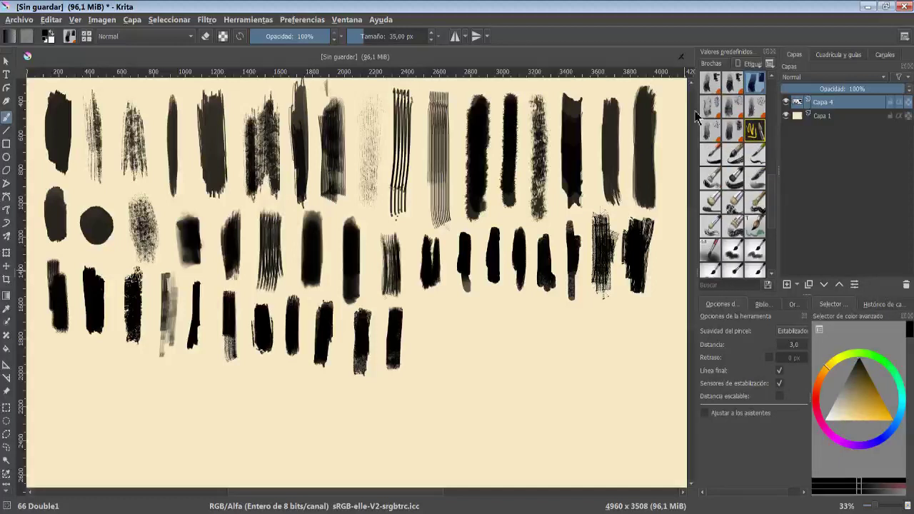
{"action": "left_click", "coordinate": [710, 105]}
{"action": "left_click_drag", "start_coordinate": [430, 307], "coordinate": [429, 366]}
{"action": "left_click", "coordinate": [732, 106]}
{"action": "left_click_drag", "start_coordinate": [467, 299], "coordinate": [468, 365]}
{"action": "left_click_drag", "start_coordinate": [497, 309], "coordinate": [497, 363]}
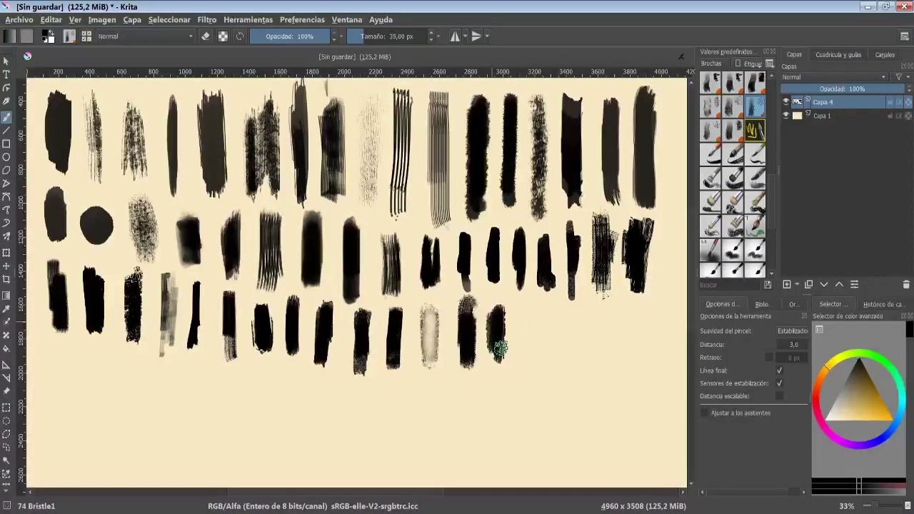
{"action": "left_click_drag", "start_coordinate": [528, 308], "coordinate": [529, 363]}
Add four more preset test strokes at the third row's right end.
{"action": "left_click", "coordinate": [733, 130]}
{"action": "left_click_drag", "start_coordinate": [557, 305], "coordinate": [558, 366]}
{"action": "left_click", "coordinate": [755, 129]}
{"action": "mouse_move", "coordinate": [587, 296]}
{"action": "left_mouse_down"}
{"action": "mouse_move", "coordinate": [587, 364]}
{"action": "mouse_move", "coordinate": [610, 375]}
{"action": "left_mouse_up"}
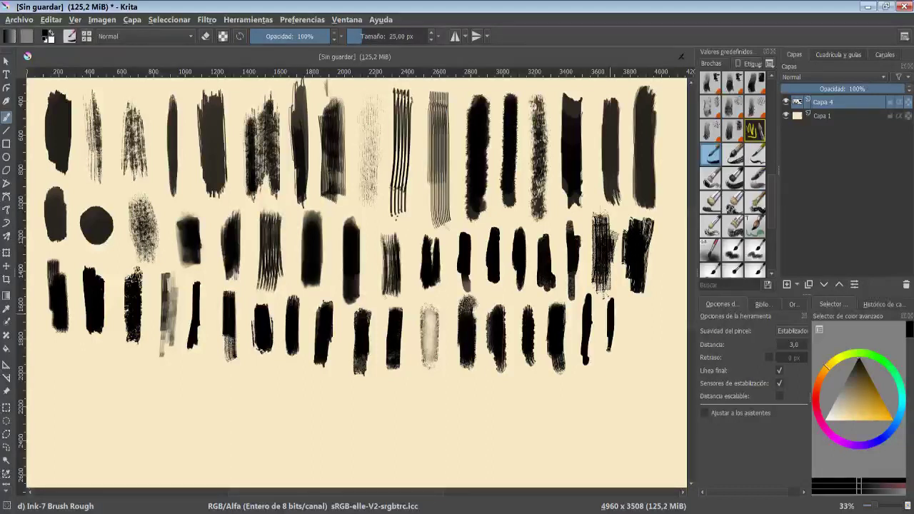
{"action": "left_click_drag", "start_coordinate": [632, 304], "coordinate": [631, 367]}
{"action": "left_click_drag", "start_coordinate": [661, 310], "coordinate": [661, 367]}
Start a new row with three flat bristle preset strokes.
{"action": "left_click", "coordinate": [710, 178]}
{"action": "left_click_drag", "start_coordinate": [49, 355], "coordinate": [48, 411]}
{"action": "left_click", "coordinate": [732, 178]}
{"action": "left_click_drag", "start_coordinate": [79, 348], "coordinate": [80, 415]}
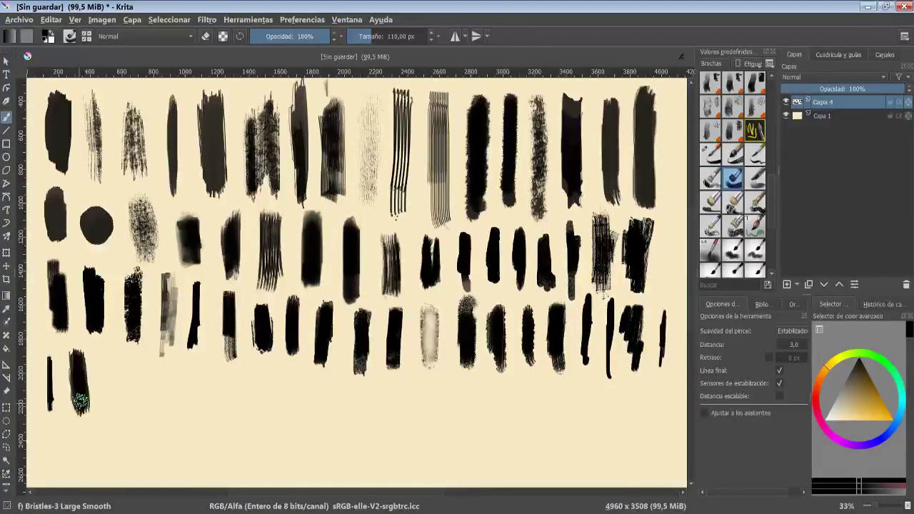
{"action": "left_click", "coordinate": [755, 178]}
{"action": "left_click_drag", "start_coordinate": [110, 348], "coordinate": [112, 413]}
Add Dry Brushing and dry bristle preset strokes to the new row.
{"action": "left_click", "coordinate": [710, 202]}
{"action": "left_click_drag", "start_coordinate": [143, 364], "coordinate": [143, 420]}
{"action": "left_click", "coordinate": [733, 202]}
{"action": "left_click_drag", "start_coordinate": [177, 367], "coordinate": [178, 431]}
{"action": "left_click", "coordinate": [755, 201]}
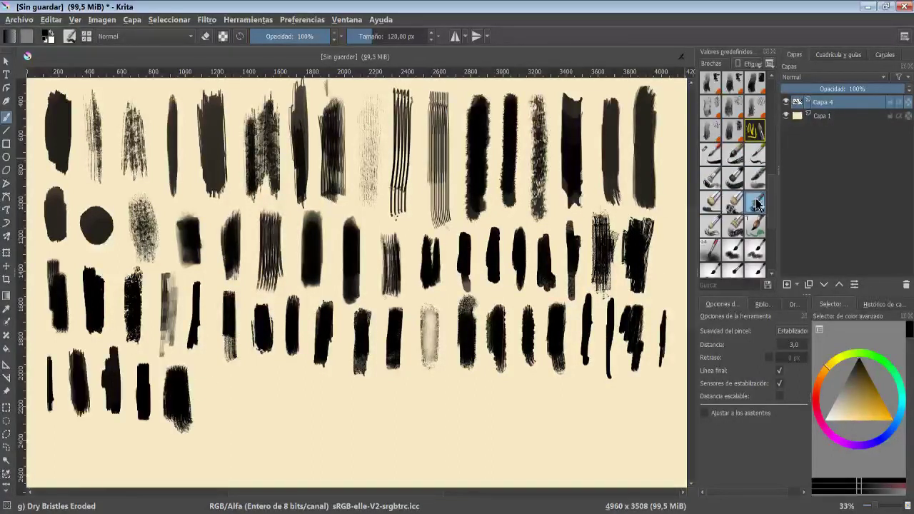
{"action": "left_click_drag", "start_coordinate": [222, 371], "coordinate": [221, 433]}
Add textured paint preset strokes and a small grey dab to the bottom row.
{"action": "left_click", "coordinate": [710, 226]}
{"action": "left_click", "coordinate": [732, 225]}
{"action": "left_click_drag", "start_coordinate": [284, 371], "coordinate": [284, 430]}
{"action": "left_click", "coordinate": [755, 226]}
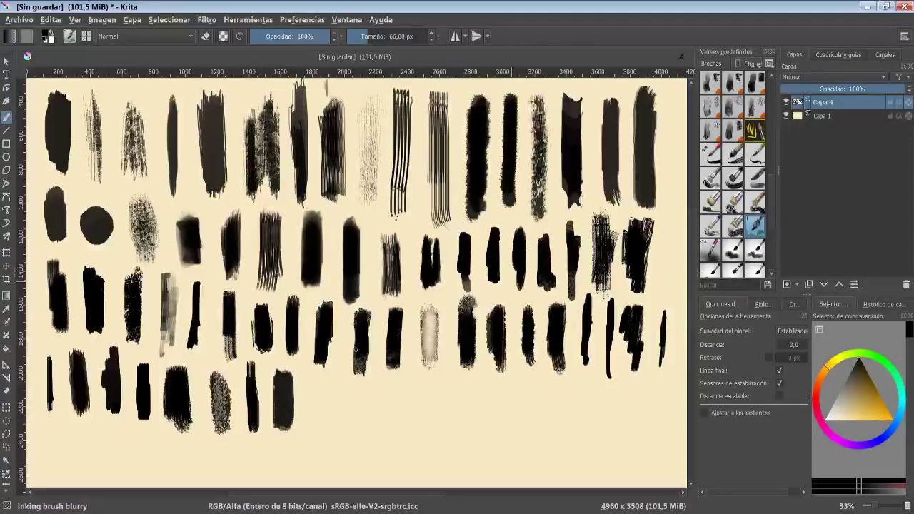
{"action": "left_click_drag", "start_coordinate": [317, 369], "coordinate": [316, 429]}
{"action": "left_click", "coordinate": [711, 249]}
{"action": "left_click_drag", "start_coordinate": [351, 404], "coordinate": [350, 418]}
{"action": "left_click_drag", "start_coordinate": [350, 382], "coordinate": [349, 446]}
Paint Pack01 Drybrush, rake and roundspread test strokes along the bottom row.
{"action": "scroll", "coordinate": [732, 179], "scroll_direction": "down", "scroll_amount": 3}
{"action": "left_click", "coordinate": [732, 121]}
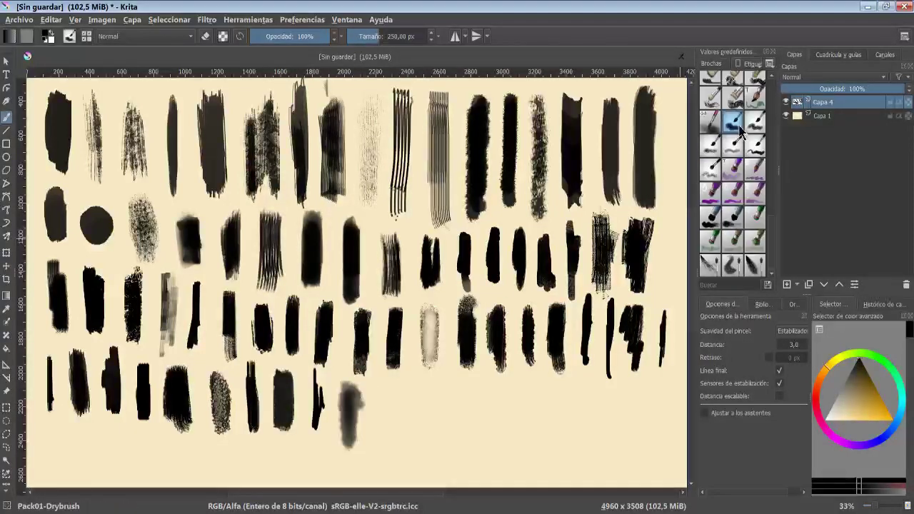
{"action": "left_click_drag", "start_coordinate": [389, 375], "coordinate": [390, 432]}
{"action": "left_click", "coordinate": [755, 121]}
{"action": "left_click_drag", "start_coordinate": [435, 382], "coordinate": [437, 432]}
{"action": "left_click", "coordinate": [710, 145]}
{"action": "left_click_drag", "start_coordinate": [471, 378], "coordinate": [471, 432]}
{"action": "left_click", "coordinate": [732, 145]}
{"action": "left_click_drag", "start_coordinate": [502, 377], "coordinate": [501, 432]}
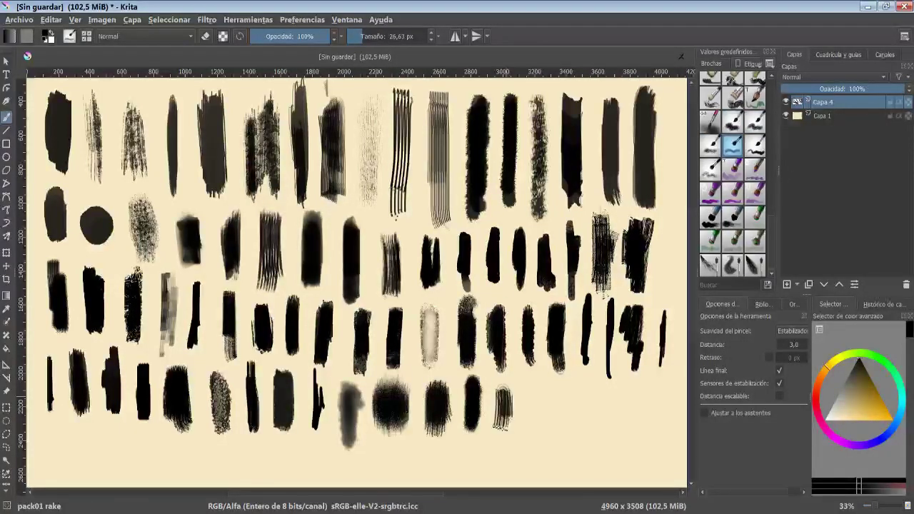
{"action": "left_click", "coordinate": [754, 145]}
{"action": "left_click_drag", "start_coordinate": [531, 374], "coordinate": [531, 433]}
Test the paint dull, dull square and dull wide big presets at the row's right end.
{"action": "left_click", "coordinate": [710, 168]}
{"action": "left_click_drag", "start_coordinate": [563, 386], "coordinate": [564, 443]}
{"action": "left_click_drag", "start_coordinate": [589, 377], "coordinate": [589, 434]}
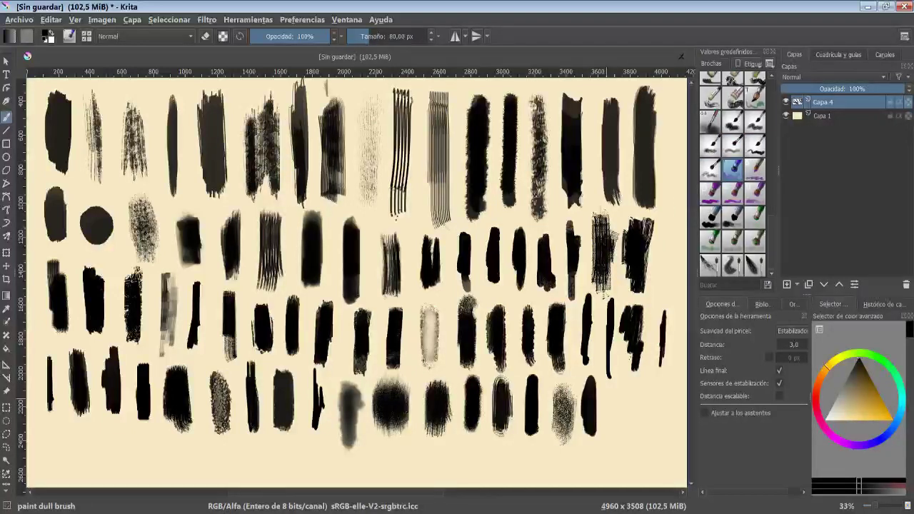
{"action": "left_click", "coordinate": [754, 168]}
{"action": "left_click", "coordinate": [710, 191]}
{"action": "mouse_move", "coordinate": [615, 389]}
{"action": "left_mouse_down"}
{"action": "mouse_move", "coordinate": [615, 426]}
{"action": "mouse_move", "coordinate": [633, 434]}
{"action": "left_mouse_up"}
{"action": "left_click", "coordinate": [732, 191]}
{"action": "left_click", "coordinate": [755, 192]}
{"action": "left_click_drag", "start_coordinate": [657, 374], "coordinate": [656, 432]}
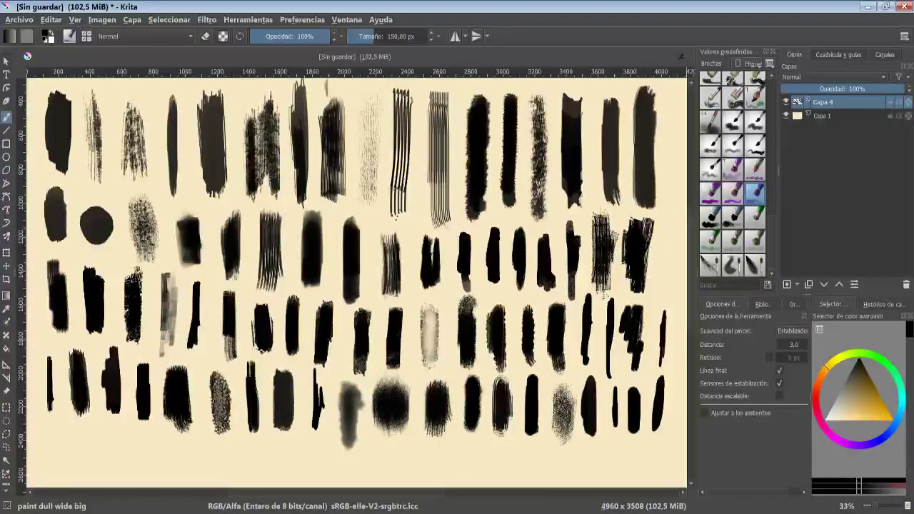
{"action": "left_click_drag", "start_coordinate": [50, 428], "coordinate": [50, 478]}
Start a lowest row with paint opaque bristle soft and paint texture strokes.
{"action": "left_click", "coordinate": [710, 216]}
{"action": "left_click_drag", "start_coordinate": [75, 428], "coordinate": [75, 477]}
{"action": "left_click", "coordinate": [732, 217]}
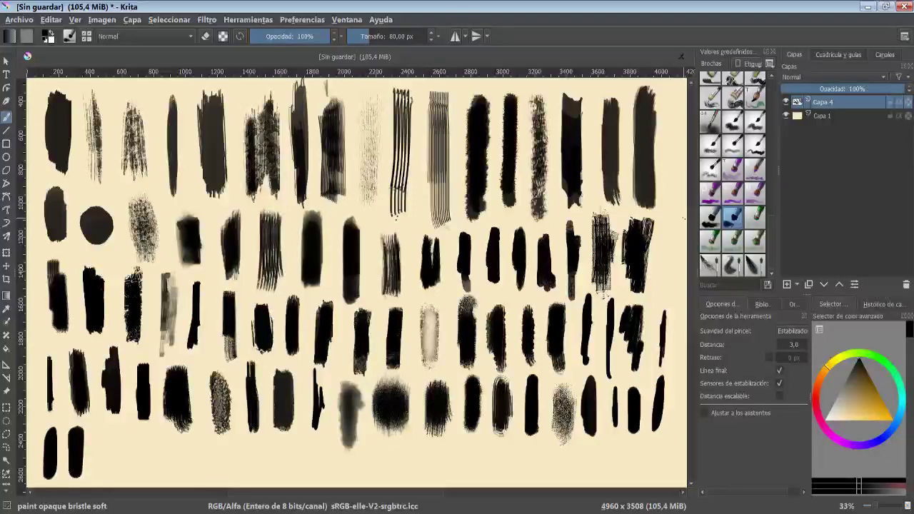
{"action": "left_click_drag", "start_coordinate": [104, 417], "coordinate": [103, 479]}
{"action": "left_click", "coordinate": [755, 216]}
{"action": "left_click_drag", "start_coordinate": [139, 426], "coordinate": [140, 480]}
{"action": "left_click", "coordinate": [710, 241]}
{"action": "mouse_move", "coordinate": [179, 449]}
{"action": "left_mouse_down"}
{"action": "mouse_move", "coordinate": [189, 470]}
{"action": "mouse_move", "coordinate": [228, 477]}
{"action": "mouse_move", "coordinate": [460, 464]}
{"action": "left_mouse_up"}
{"action": "left_click", "coordinate": [732, 240]}
Browse to the X2HD - Dense Bristle preset, then filter presets to the Carboncillo tag.
{"action": "left_click", "coordinate": [710, 264]}
{"action": "left_click", "coordinate": [733, 264]}
{"action": "left_click", "coordinate": [755, 264]}
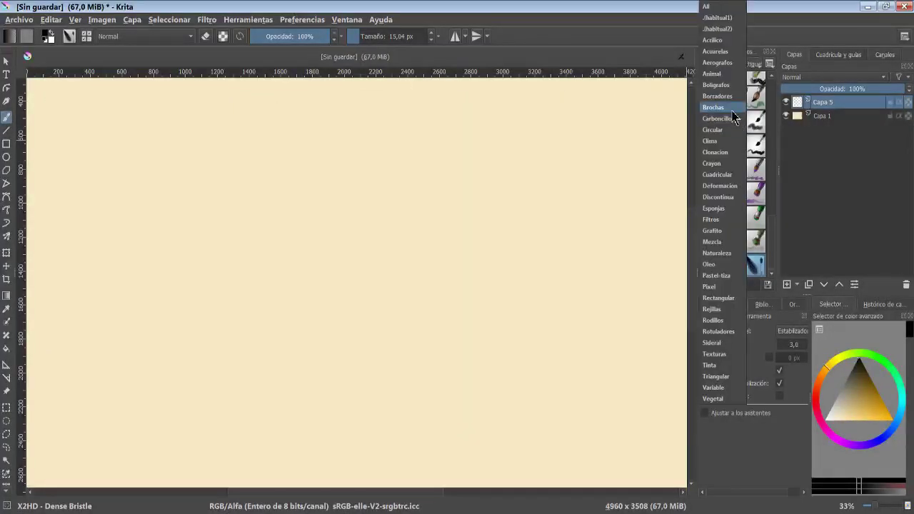
{"action": "left_click", "coordinate": [717, 118]}
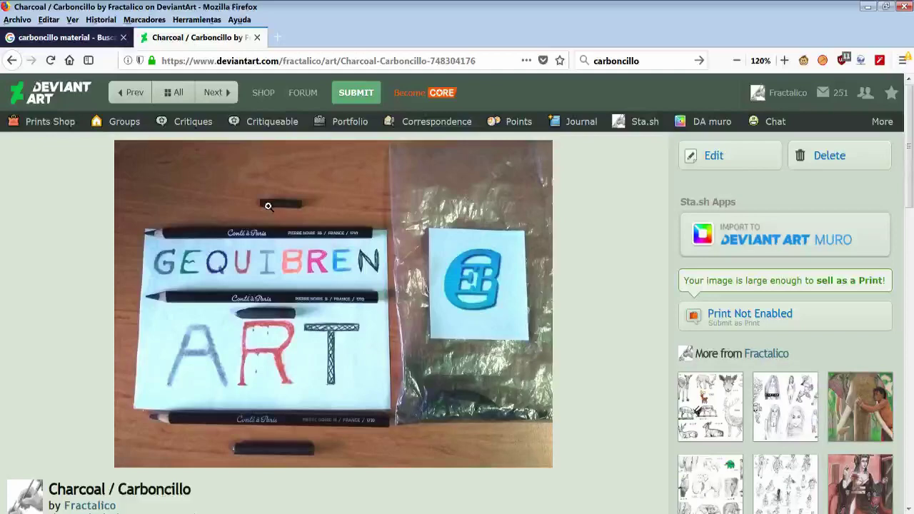
Enlarge the DeviantArt charcoal photo and scroll over the Conté pencils.
{"action": "left_click", "coordinate": [322, 206]}
{"action": "scroll", "coordinate": [426, 250], "scroll_direction": "down", "scroll_amount": 2}
{"action": "scroll", "coordinate": [405, 207], "scroll_direction": "up", "scroll_amount": 2}
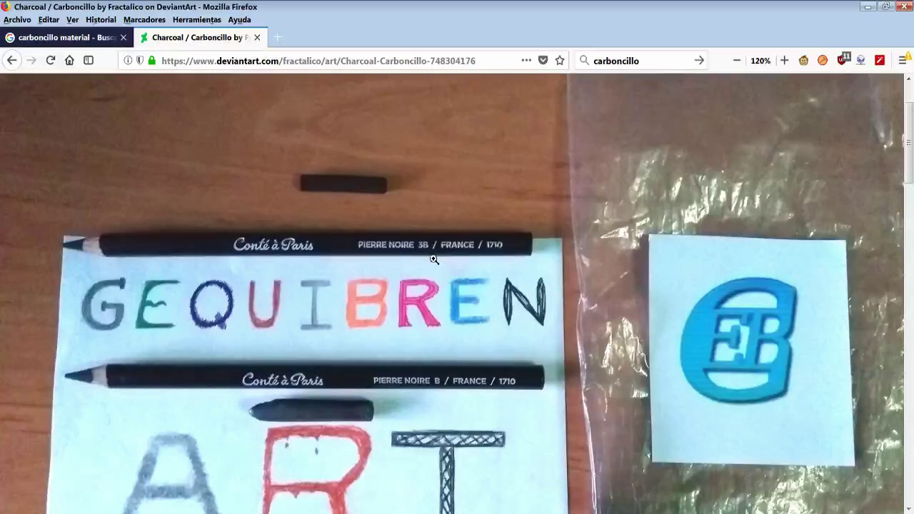
{"action": "scroll", "coordinate": [433, 259], "scroll_direction": "down", "scroll_amount": 2}
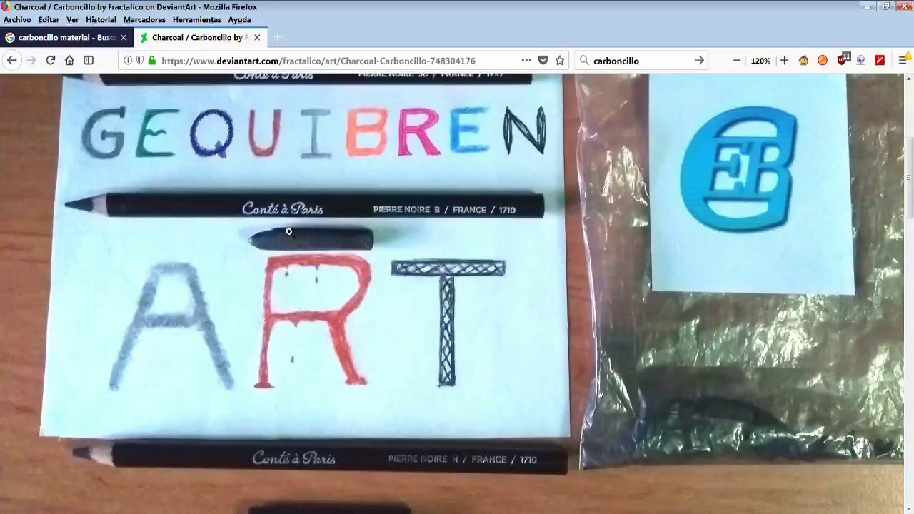
{"action": "scroll", "coordinate": [421, 475], "scroll_direction": "down", "scroll_amount": 1}
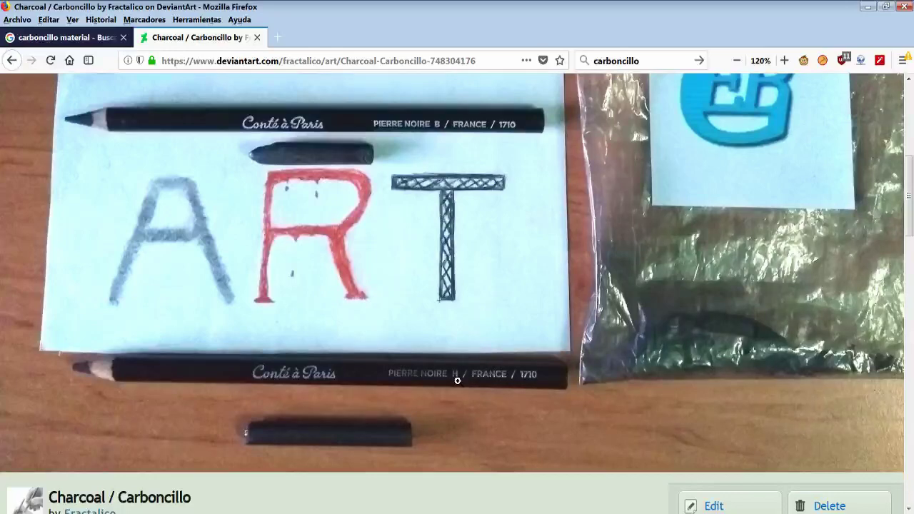
{"action": "scroll", "coordinate": [456, 380], "scroll_direction": "up", "scroll_amount": 2}
{"action": "scroll", "coordinate": [443, 383], "scroll_direction": "up", "scroll_amount": 3}
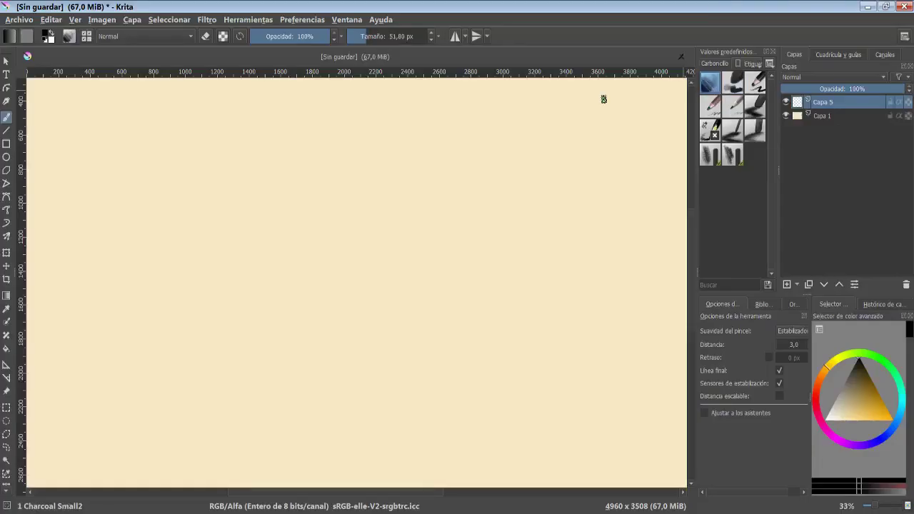
Paint a charcoal scribble, a Charcoal Rock Soft stroke and a muses 01 03 Charcoal band.
{"action": "mouse_move", "coordinate": [91, 125]}
{"action": "left_mouse_down"}
{"action": "mouse_move", "coordinate": [74, 207]}
{"action": "mouse_move", "coordinate": [79, 236]}
{"action": "mouse_move", "coordinate": [89, 100]}
{"action": "left_mouse_up"}
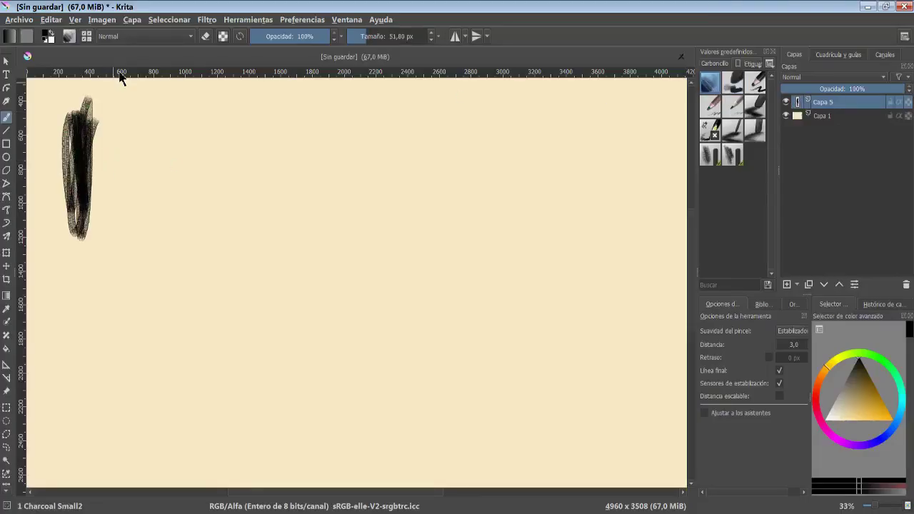
{"action": "left_click", "coordinate": [732, 85]}
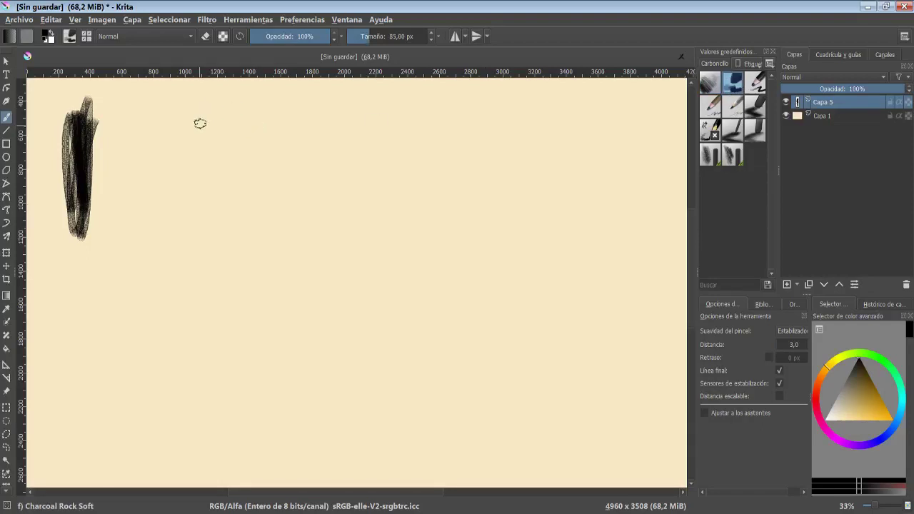
{"action": "mouse_move", "coordinate": [130, 120]}
{"action": "left_mouse_down"}
{"action": "mouse_move", "coordinate": [132, 190]}
{"action": "mouse_move", "coordinate": [134, 105]}
{"action": "left_mouse_up"}
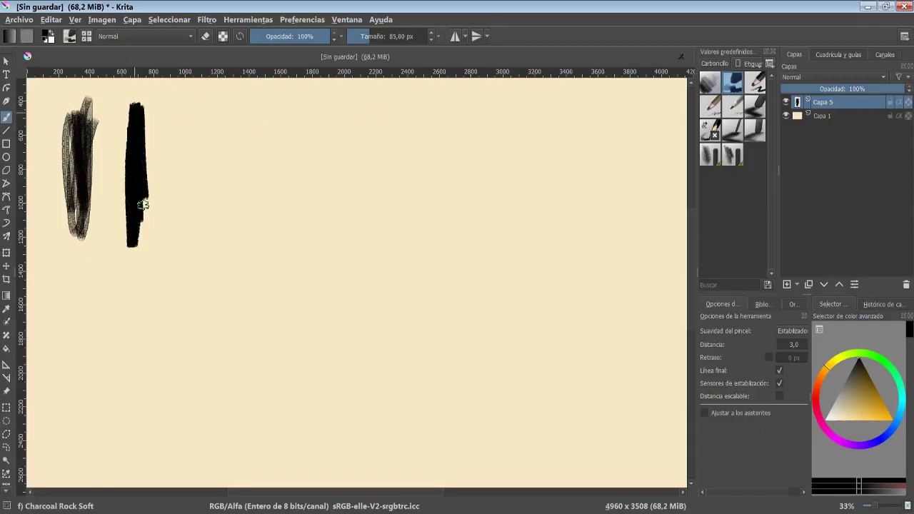
{"action": "left_click", "coordinate": [755, 84]}
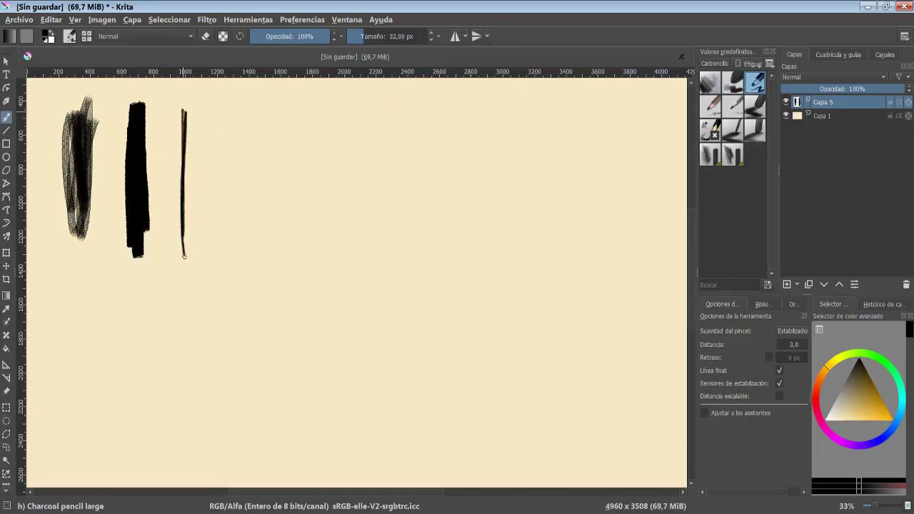
{"action": "left_click", "coordinate": [710, 107]}
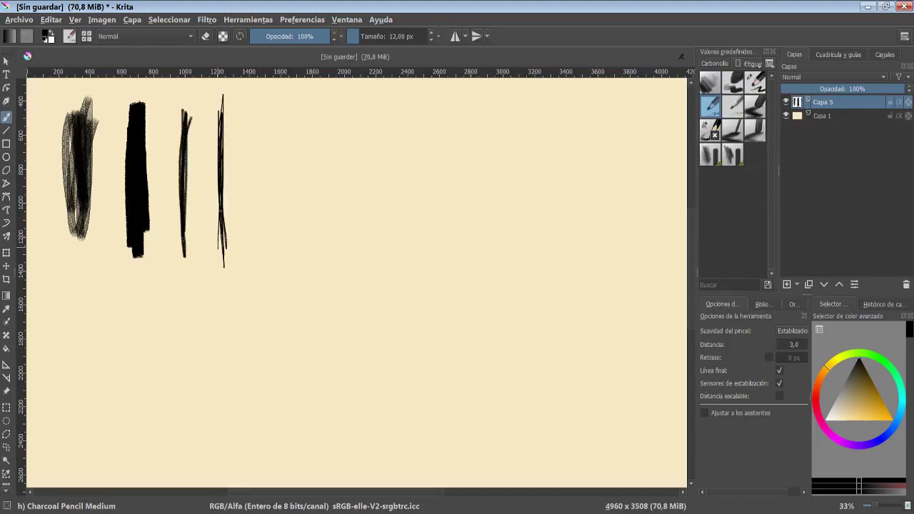
{"action": "left_click", "coordinate": [732, 106]}
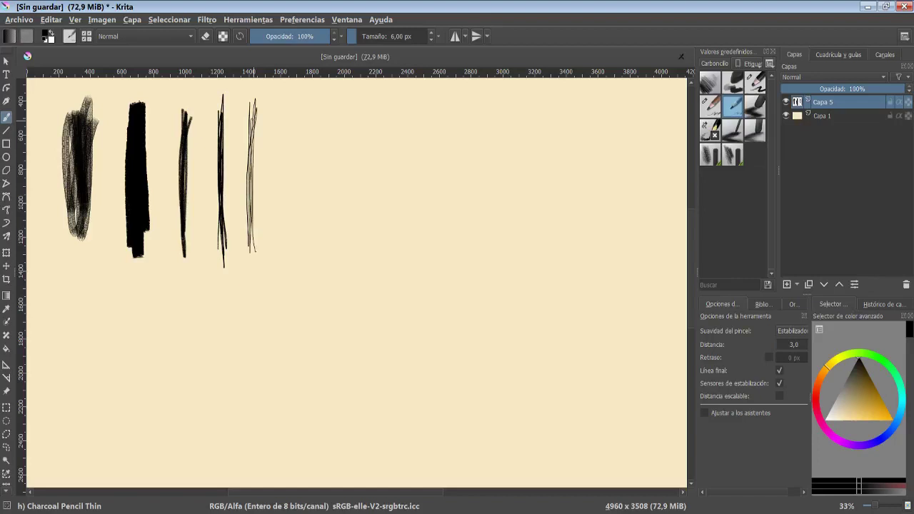
{"action": "left_click", "coordinate": [753, 109]}
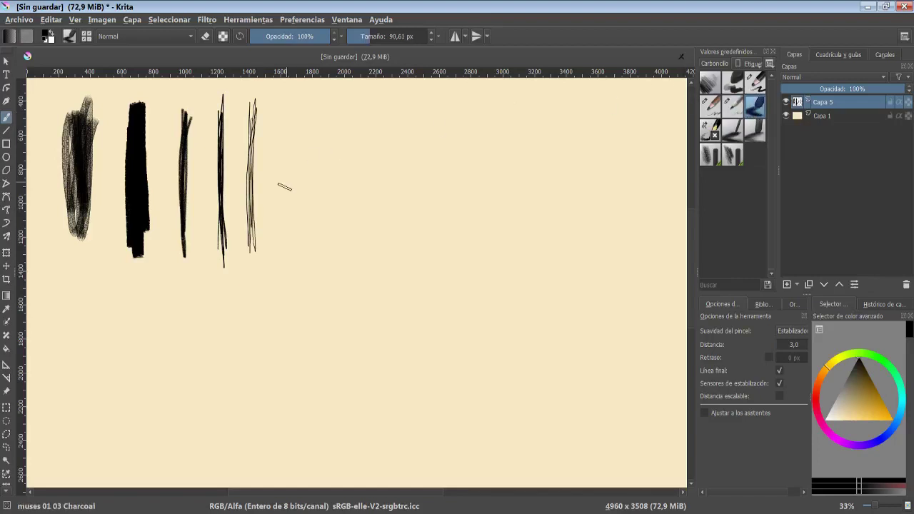
{"action": "left_click_drag", "start_coordinate": [288, 133], "coordinate": [298, 172]}
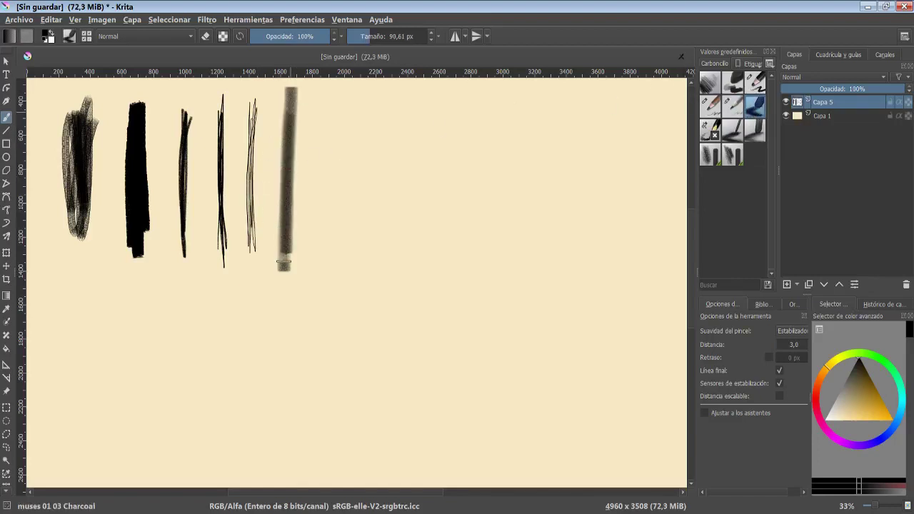
Add Charcoal grain small and Charcoal grain large test strokes beside them.
{"action": "left_click", "coordinate": [710, 106]}
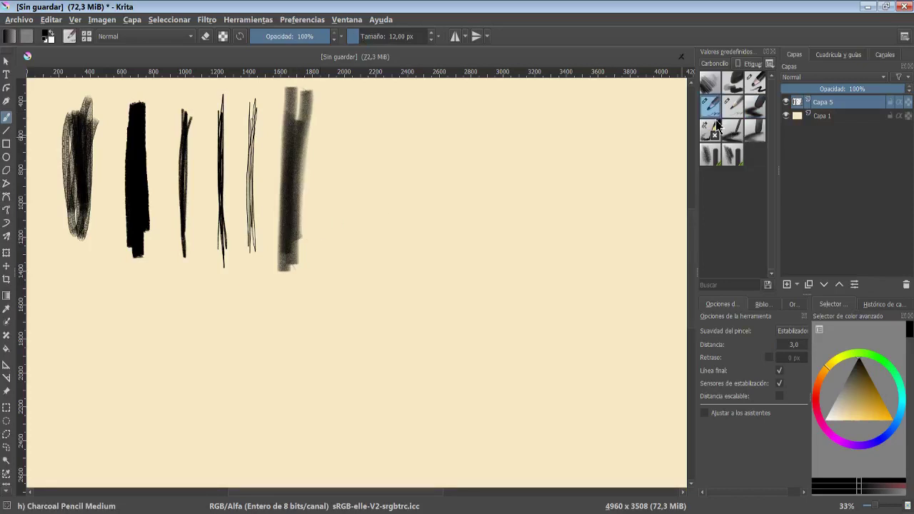
{"action": "left_click", "coordinate": [711, 131]}
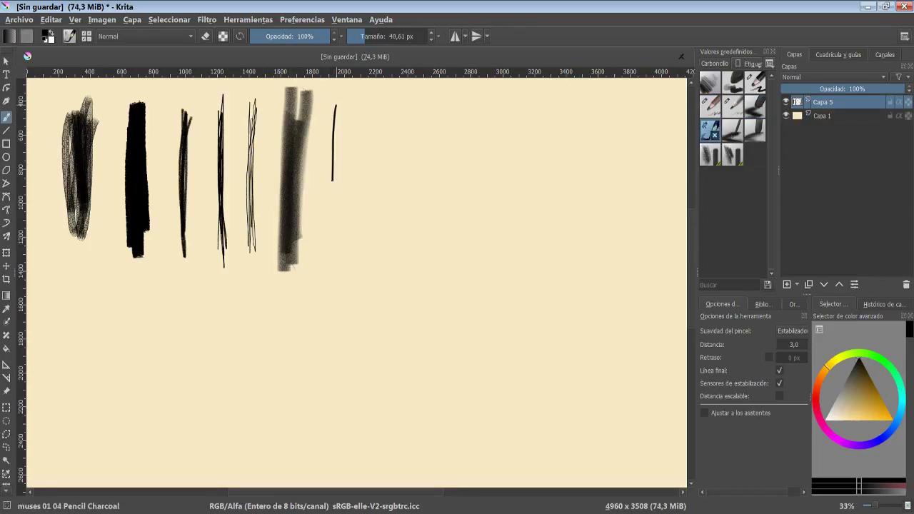
{"action": "left_click", "coordinate": [733, 135]}
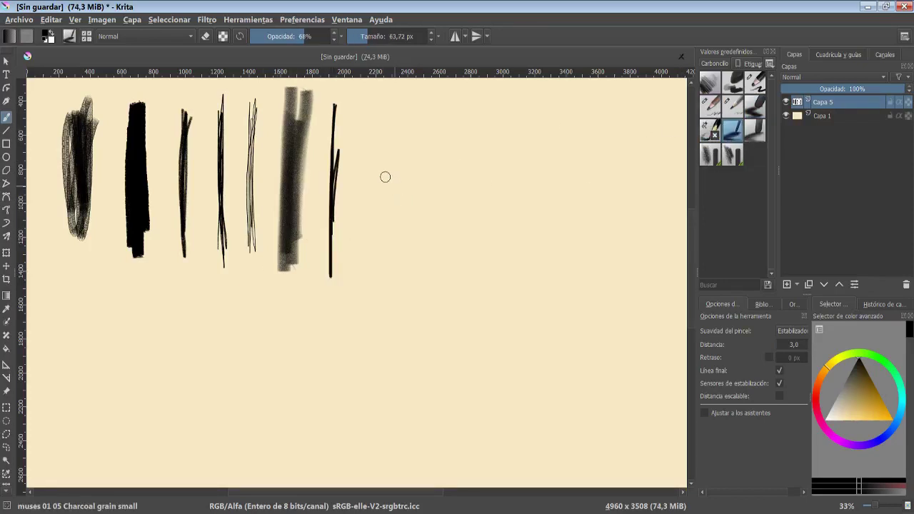
{"action": "left_click_drag", "start_coordinate": [371, 119], "coordinate": [377, 264]}
{"action": "left_click", "coordinate": [753, 132]}
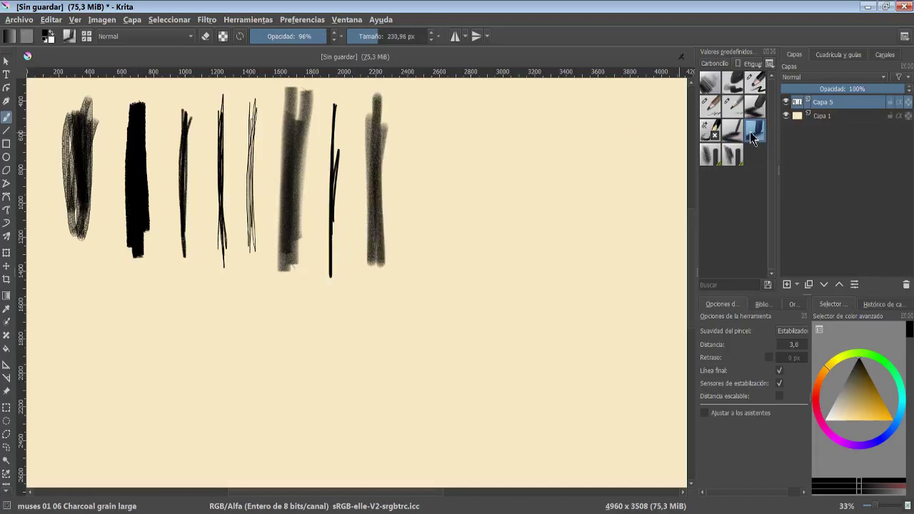
{"action": "left_click_drag", "start_coordinate": [421, 107], "coordinate": [464, 132]}
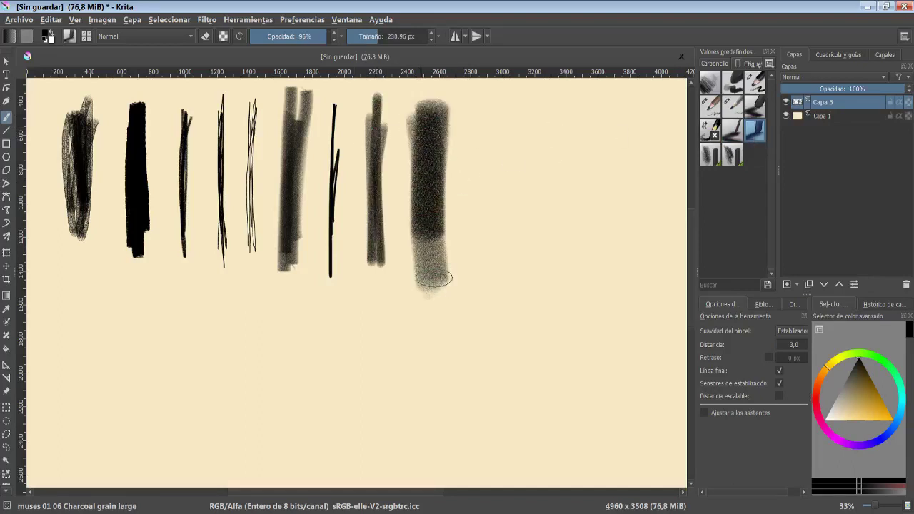
Paint a Charcoal Soft zigzag and a long Charcoal Hard stroke to the right.
{"action": "key", "text": "period"}
{"action": "left_click_drag", "start_coordinate": [497, 193], "coordinate": [502, 234]}
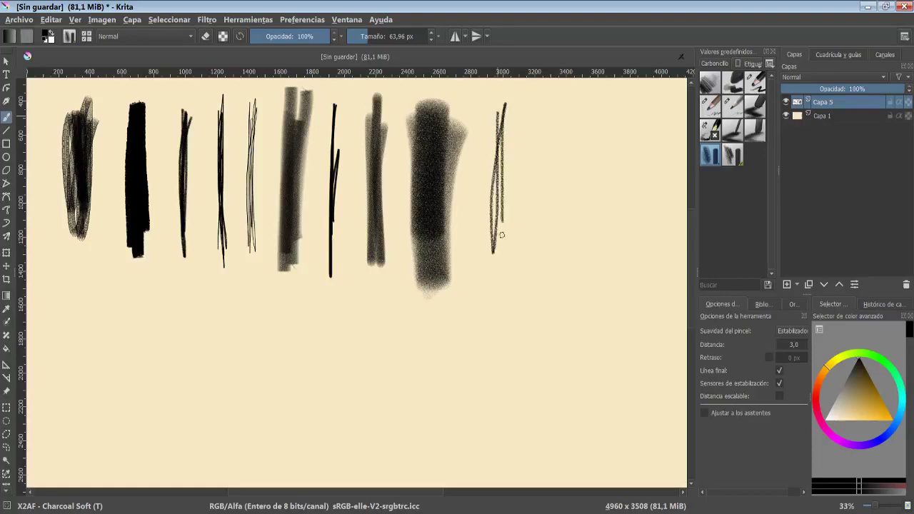
{"action": "left_click", "coordinate": [731, 154]}
{"action": "left_click_drag", "start_coordinate": [539, 139], "coordinate": [546, 89]}
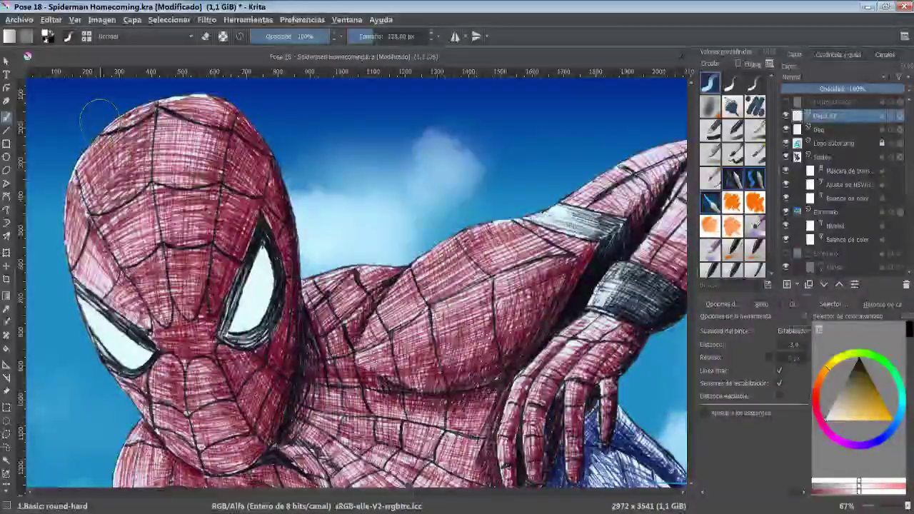
Paint pale vertical strokes down Spider-Man's head with the current, round-hard 2 and round-soft presets.
{"action": "mouse_move", "coordinate": [83, 108]}
{"action": "left_mouse_down"}
{"action": "mouse_move", "coordinate": [82, 310]}
{"action": "mouse_move", "coordinate": [83, 119]}
{"action": "mouse_move", "coordinate": [78, 302]}
{"action": "mouse_move", "coordinate": [92, 134]}
{"action": "mouse_move", "coordinate": [83, 143]}
{"action": "left_mouse_up"}
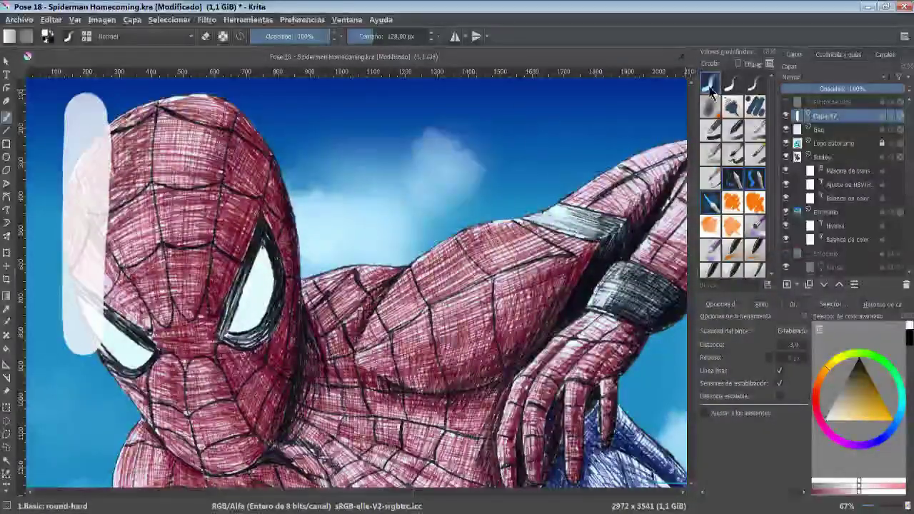
{"action": "left_click", "coordinate": [731, 84]}
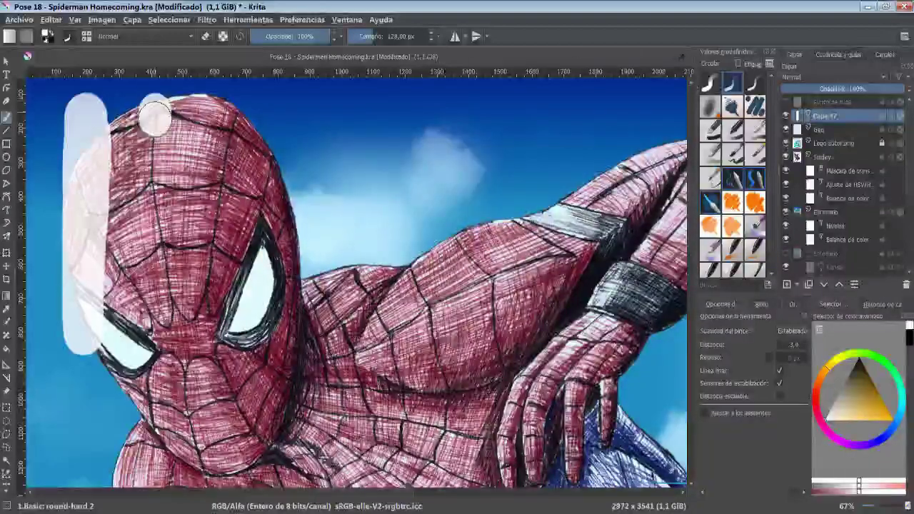
{"action": "left_click_drag", "start_coordinate": [152, 108], "coordinate": [148, 342]}
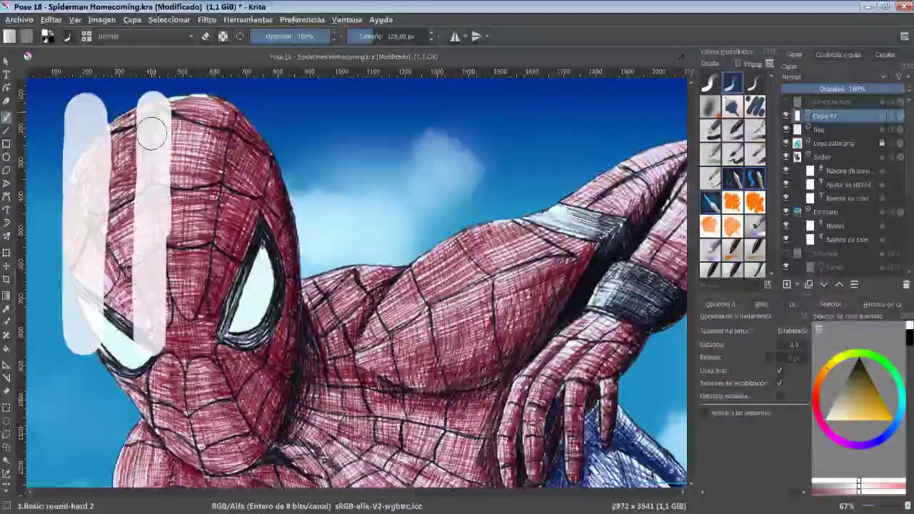
{"action": "left_click_drag", "start_coordinate": [152, 133], "coordinate": [152, 142]}
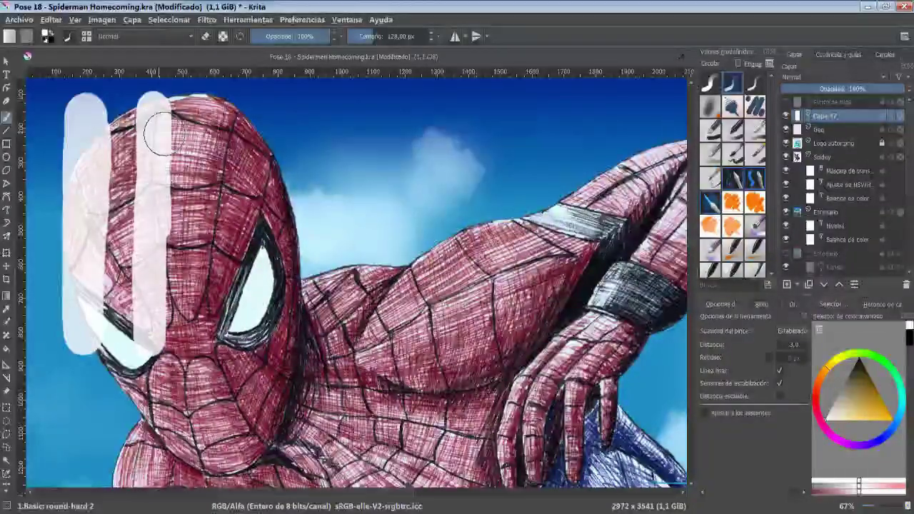
{"action": "left_click", "coordinate": [755, 84]}
{"action": "left_click_drag", "start_coordinate": [224, 96], "coordinate": [229, 310]}
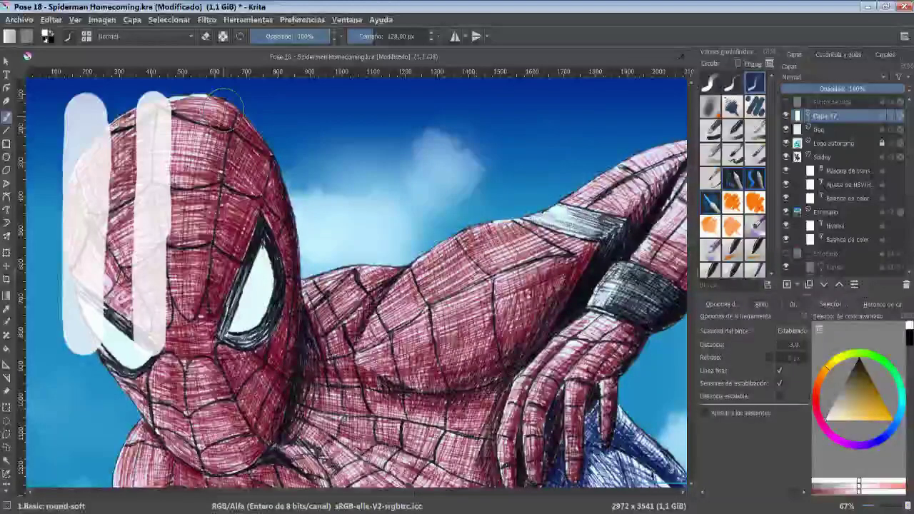
{"action": "left_click_drag", "start_coordinate": [225, 100], "coordinate": [221, 350]}
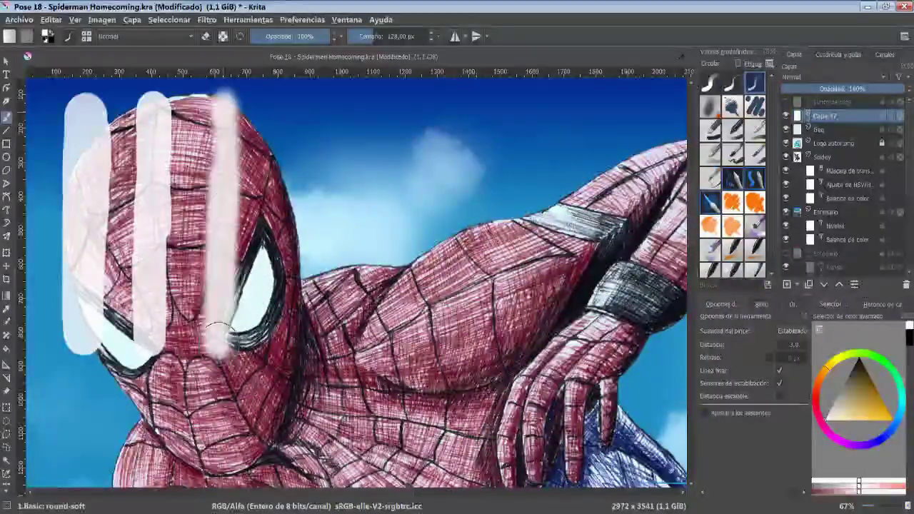
Paint white test strokes with the 27 Soft, 6 rellenar and 6 rellenar plano presets.
{"action": "left_click", "coordinate": [709, 106]}
{"action": "left_click_drag", "start_coordinate": [296, 110], "coordinate": [292, 385]}
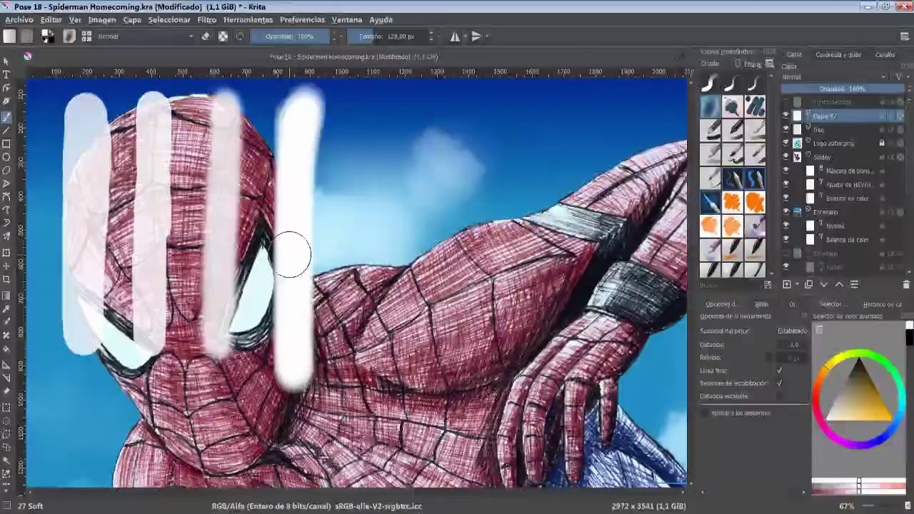
{"action": "left_click", "coordinate": [731, 105]}
{"action": "left_click_drag", "start_coordinate": [351, 103], "coordinate": [343, 355]}
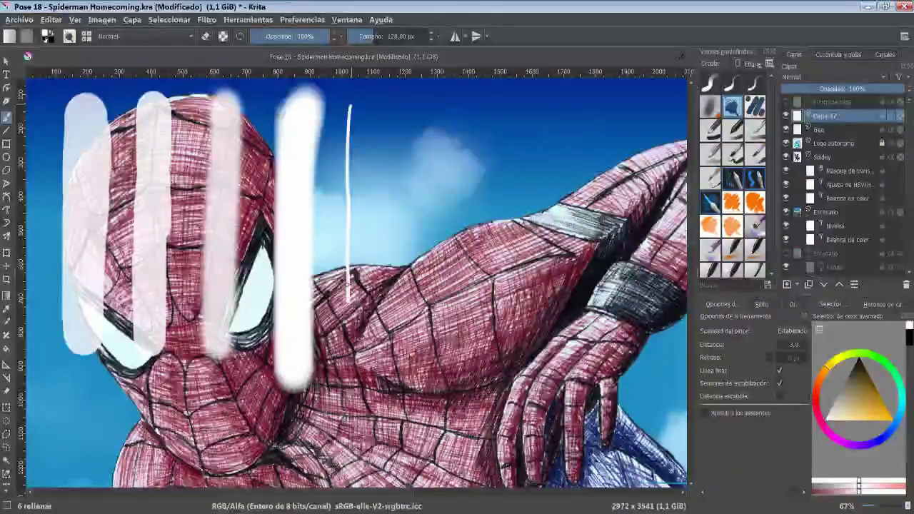
{"action": "left_click", "coordinate": [755, 106]}
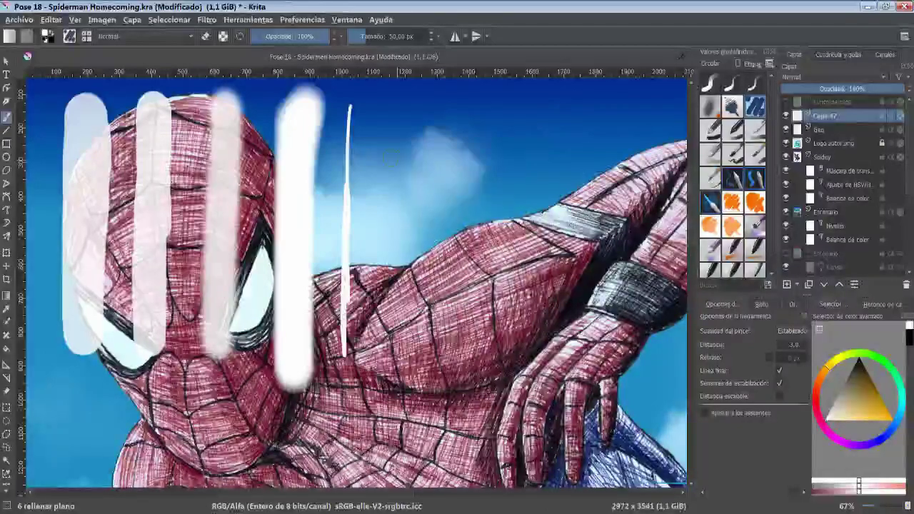
{"action": "left_click_drag", "start_coordinate": [383, 100], "coordinate": [384, 349]}
{"action": "left_click_drag", "start_coordinate": [383, 299], "coordinate": [384, 389]}
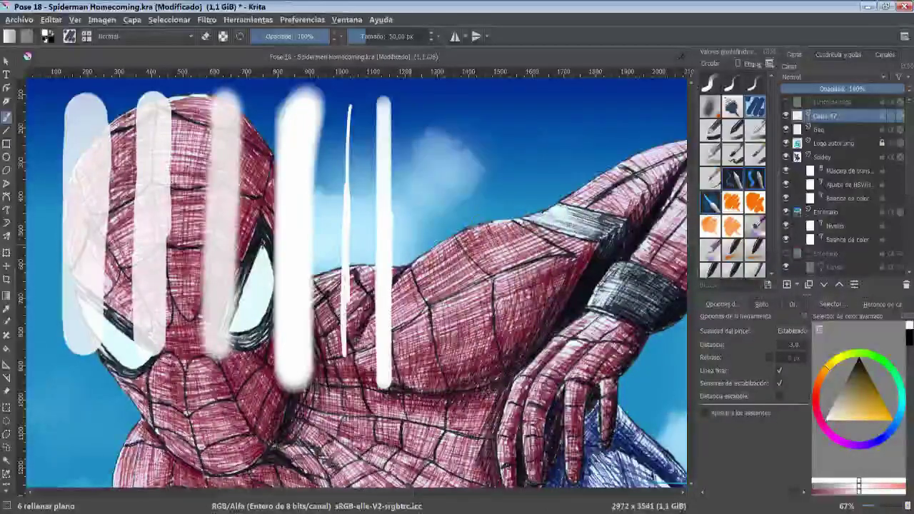
Paint white test strokes with the Basic-1 and Basic-2 Opacity presets.
{"action": "left_click", "coordinate": [710, 128]}
{"action": "left_click_drag", "start_coordinate": [433, 93], "coordinate": [432, 310]}
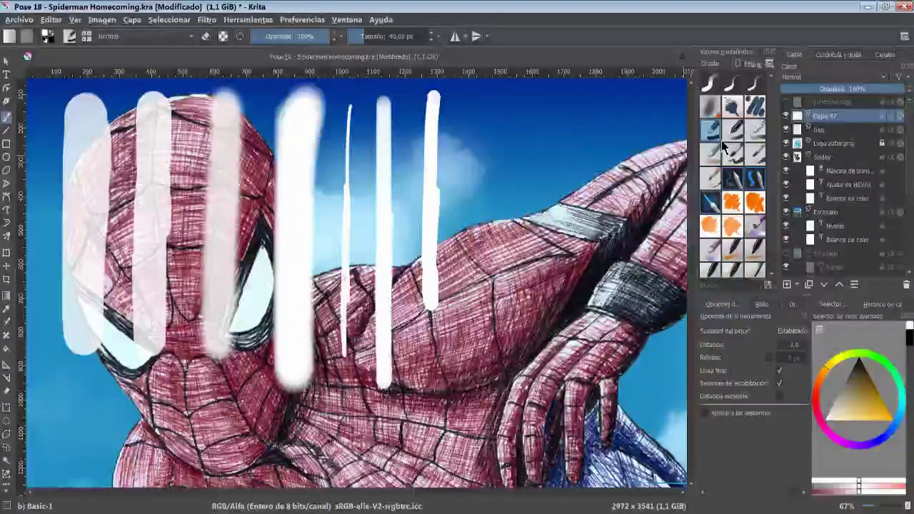
{"action": "left_click", "coordinate": [732, 129]}
{"action": "mouse_move", "coordinate": [466, 192]}
{"action": "left_mouse_down"}
{"action": "mouse_move", "coordinate": [467, 257]}
{"action": "mouse_move", "coordinate": [470, 192]}
{"action": "mouse_move", "coordinate": [471, 252]}
{"action": "mouse_move", "coordinate": [471, 212]}
{"action": "mouse_move", "coordinate": [498, 247]}
{"action": "left_mouse_up"}
Paint white shoulder strokes with the Basic-4 Flow Opacity and Basic-5 Size presets.
{"action": "left_click", "coordinate": [754, 130]}
{"action": "left_click", "coordinate": [710, 152]}
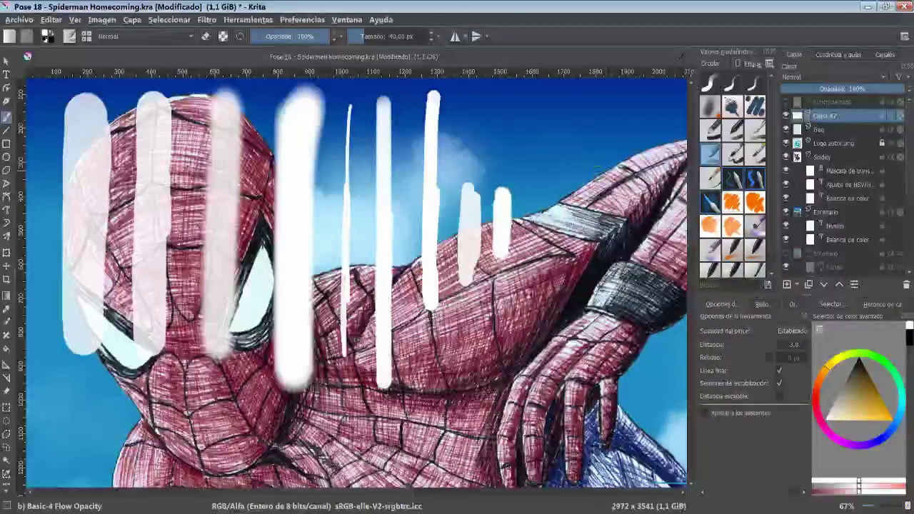
{"action": "left_click_drag", "start_coordinate": [531, 184], "coordinate": [532, 240]}
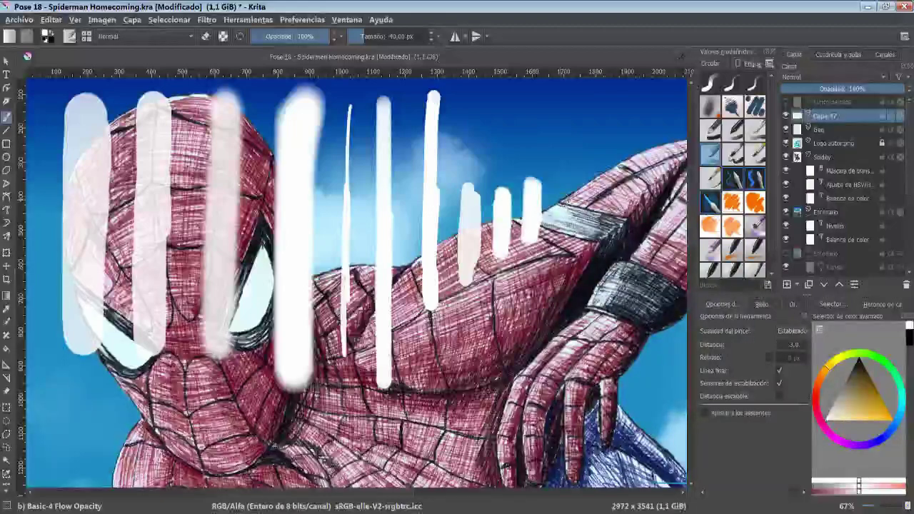
{"action": "left_click", "coordinate": [732, 152]}
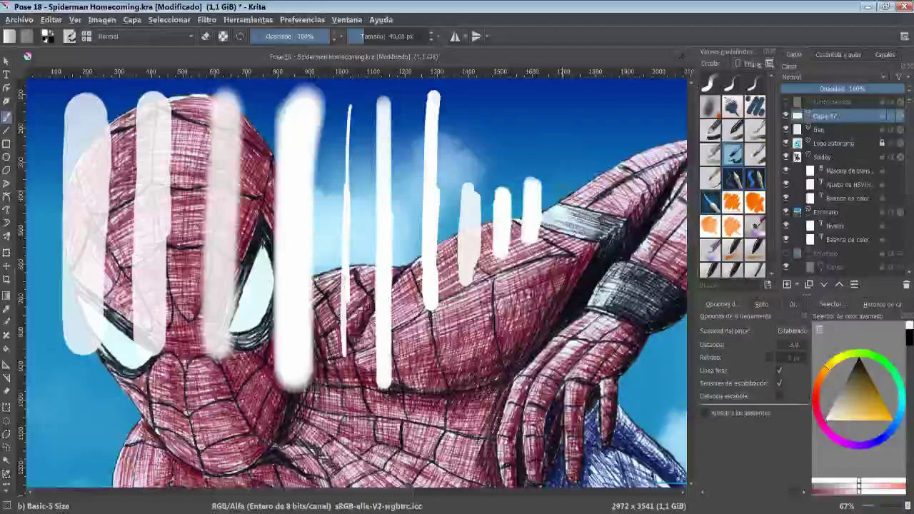
{"action": "left_click_drag", "start_coordinate": [563, 166], "coordinate": [562, 229]}
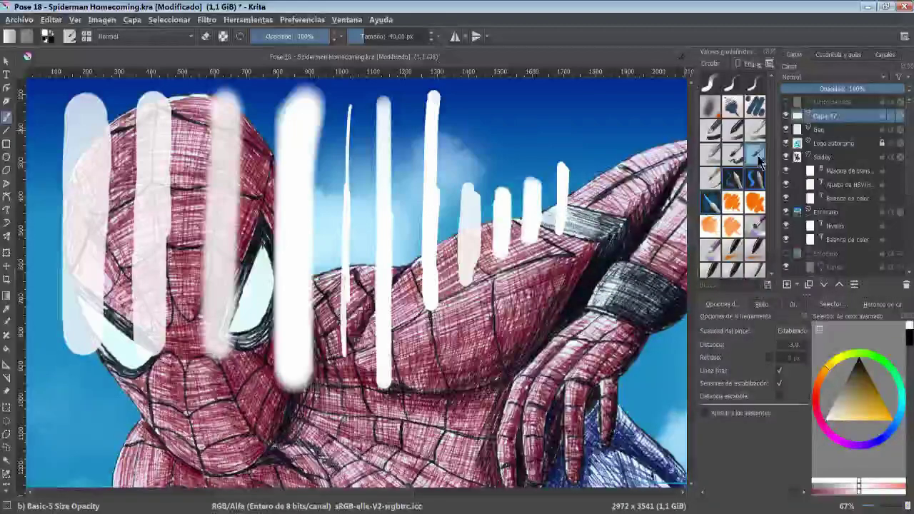
{"action": "left_click_drag", "start_coordinate": [589, 151], "coordinate": [588, 212]}
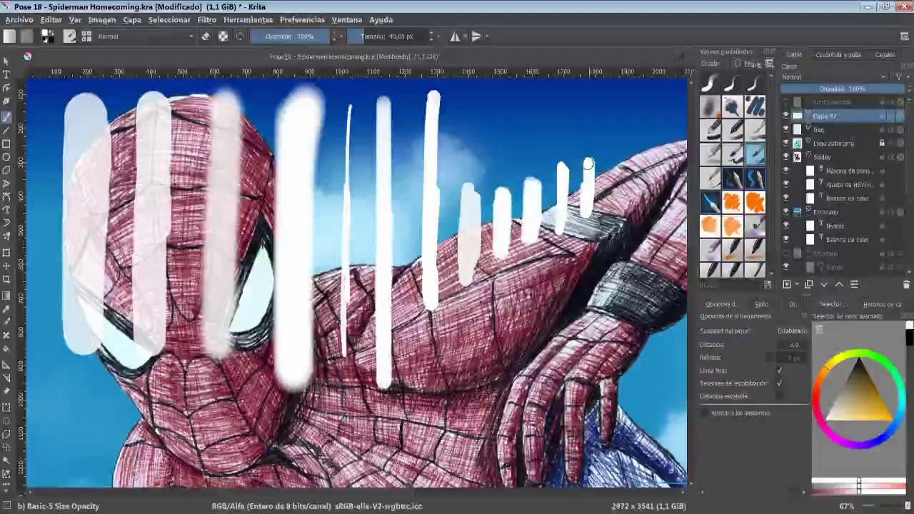
Add thin and thick white strokes with Basic-6 Details, Basic Detailed and Basic Hard presets.
{"action": "left_click", "coordinate": [710, 185]}
{"action": "left_click_drag", "start_coordinate": [613, 129], "coordinate": [613, 191]}
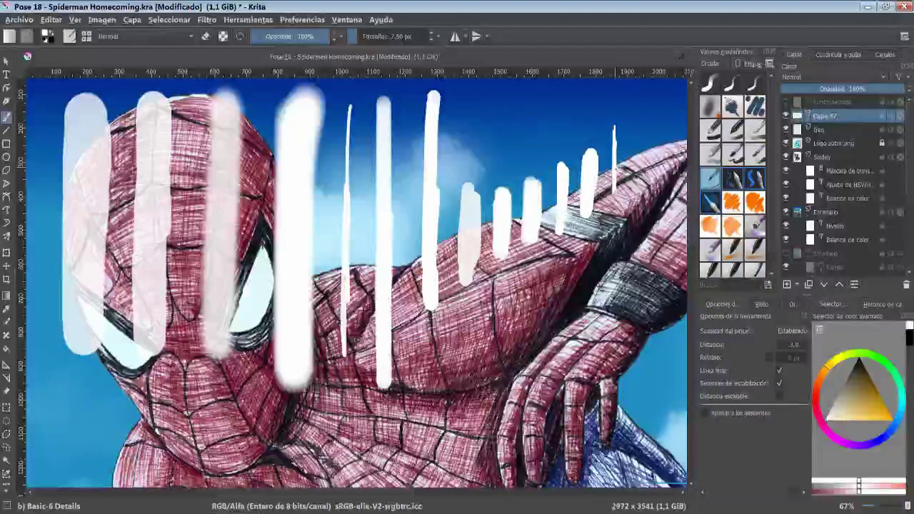
{"action": "left_click", "coordinate": [733, 178]}
{"action": "left_click_drag", "start_coordinate": [632, 123], "coordinate": [633, 173]}
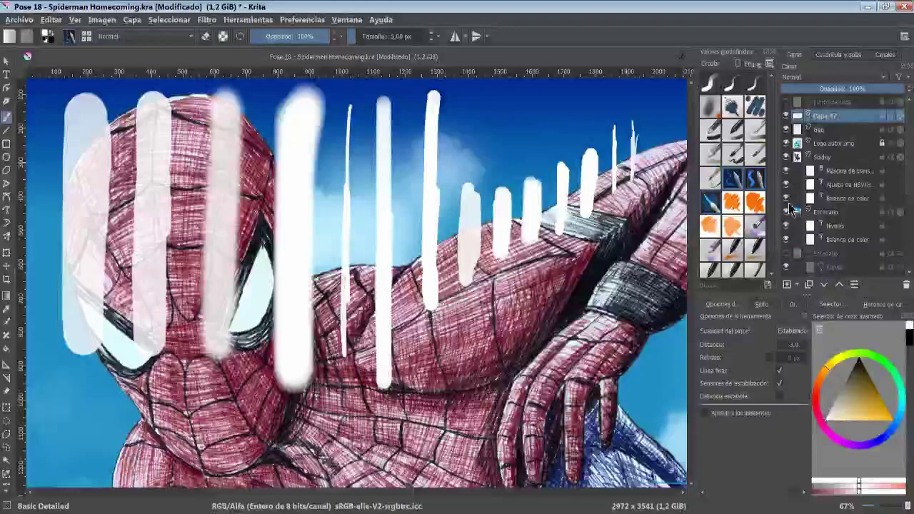
{"action": "left_click", "coordinate": [754, 179]}
{"action": "left_click_drag", "start_coordinate": [655, 127], "coordinate": [655, 176]}
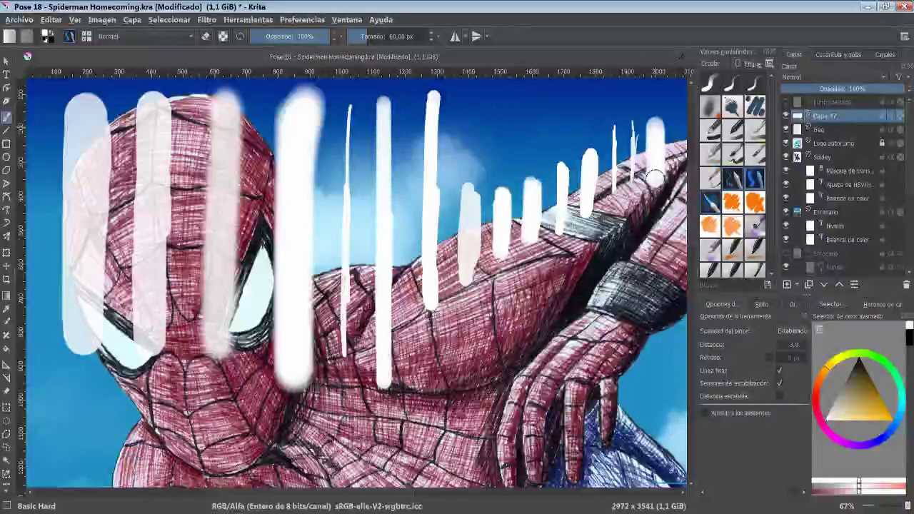
Stamp a Brush 01 dab, scribble Brush 03 loops below the face, and paint a deevad blend blob.
{"action": "left_click", "coordinate": [732, 202]}
{"action": "left_click", "coordinate": [123, 391]}
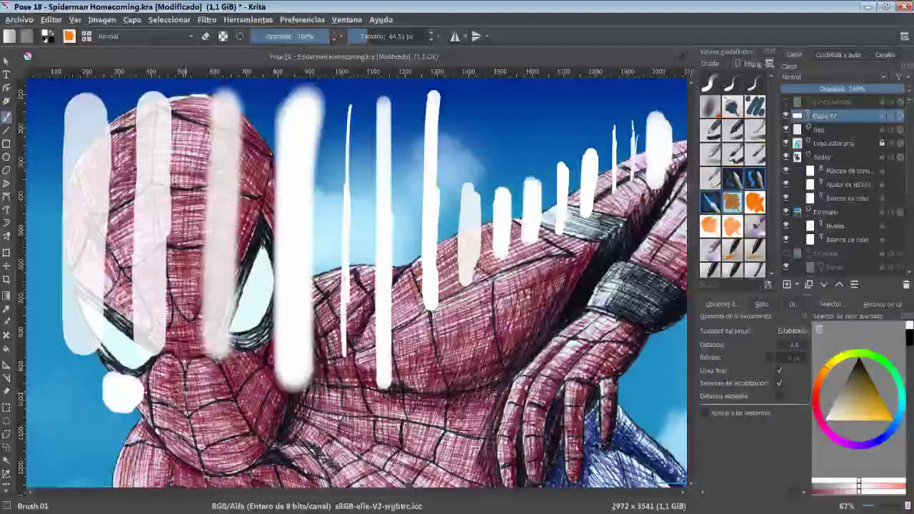
{"action": "left_click", "coordinate": [710, 227]}
{"action": "mouse_move", "coordinate": [227, 411]}
{"action": "left_mouse_down"}
{"action": "mouse_move", "coordinate": [345, 413]}
{"action": "mouse_move", "coordinate": [377, 422]}
{"action": "left_mouse_up"}
{"action": "left_click_drag", "start_coordinate": [400, 371], "coordinate": [471, 364]}
{"action": "left_click", "coordinate": [755, 225]}
{"action": "left_click_drag", "start_coordinate": [500, 300], "coordinate": [507, 350]}
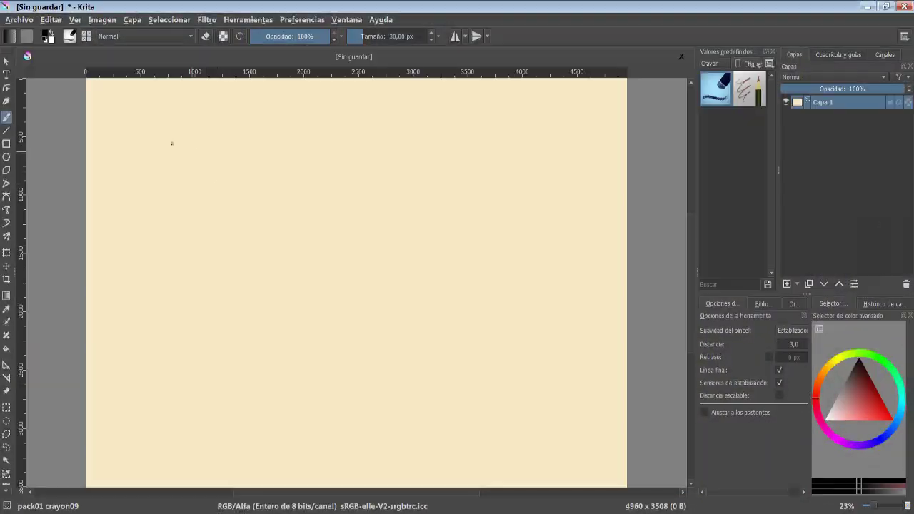
Clear the layer, draw two looping crayon test scribbles with two crayon presets, then go back a page.
{"action": "scroll", "coordinate": [95, 116], "scroll_direction": "up", "scroll_amount": 4}
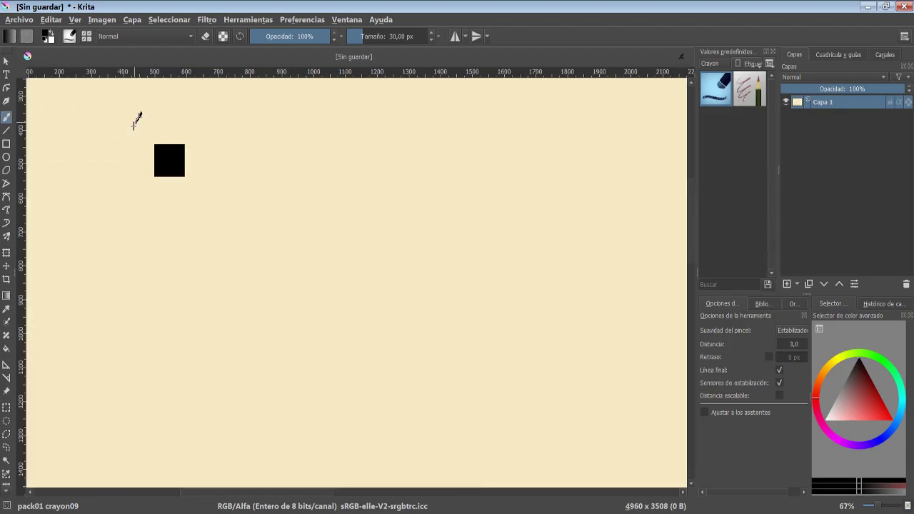
{"action": "key", "text": "Delete"}
{"action": "mouse_move", "coordinate": [97, 132]}
{"action": "left_mouse_down"}
{"action": "mouse_move", "coordinate": [117, 125]}
{"action": "mouse_move", "coordinate": [143, 136]}
{"action": "mouse_move", "coordinate": [169, 114]}
{"action": "mouse_move", "coordinate": [184, 132]}
{"action": "left_mouse_up"}
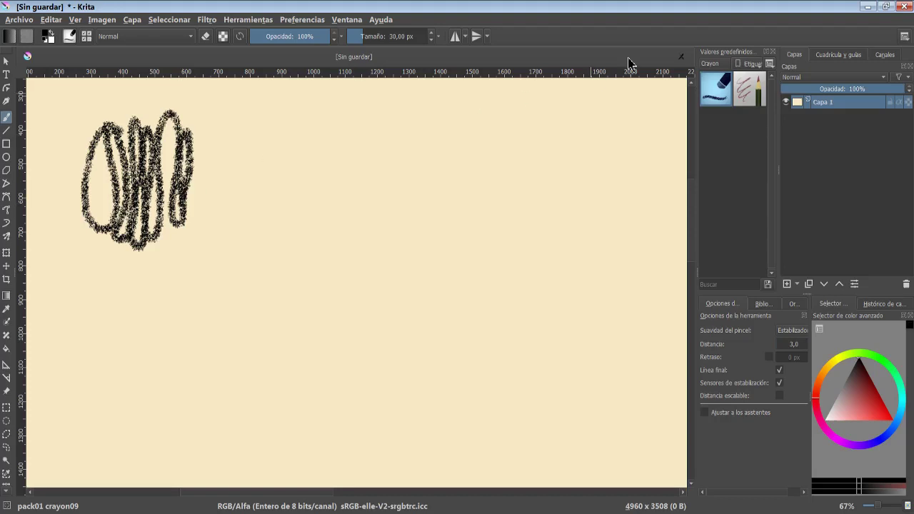
{"action": "left_click", "coordinate": [751, 91]}
{"action": "mouse_move", "coordinate": [261, 171]}
{"action": "left_mouse_down"}
{"action": "mouse_move", "coordinate": [271, 133]}
{"action": "mouse_move", "coordinate": [302, 147]}
{"action": "mouse_move", "coordinate": [318, 260]}
{"action": "mouse_move", "coordinate": [282, 244]}
{"action": "left_mouse_up"}
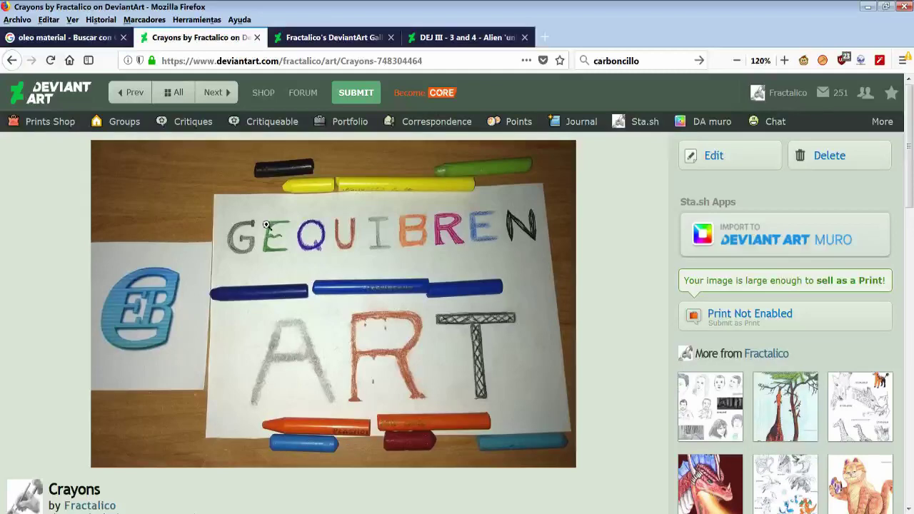
{"action": "left_click", "coordinate": [11, 61]}
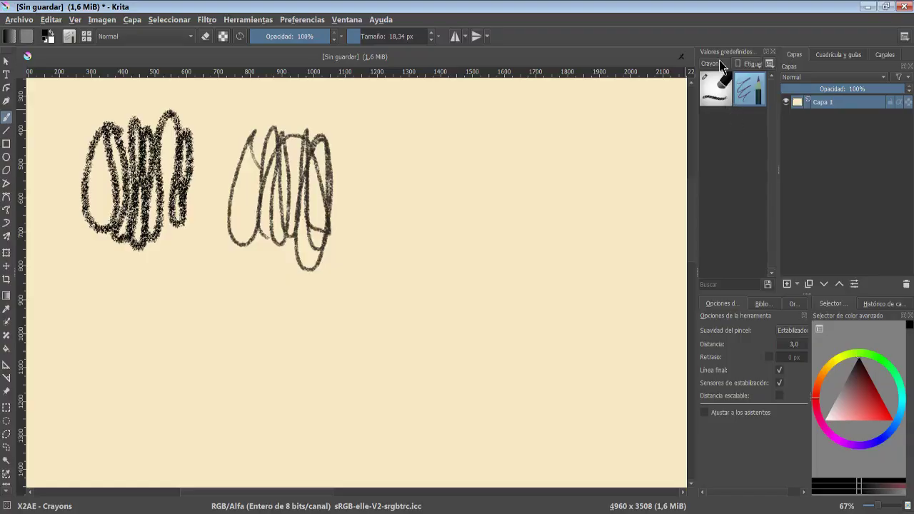
Show the Clonacion presets and clone the second scribble toward the upper right with 31 Clone Move.
{"action": "left_click", "coordinate": [720, 65]}
{"action": "left_click", "coordinate": [719, 156]}
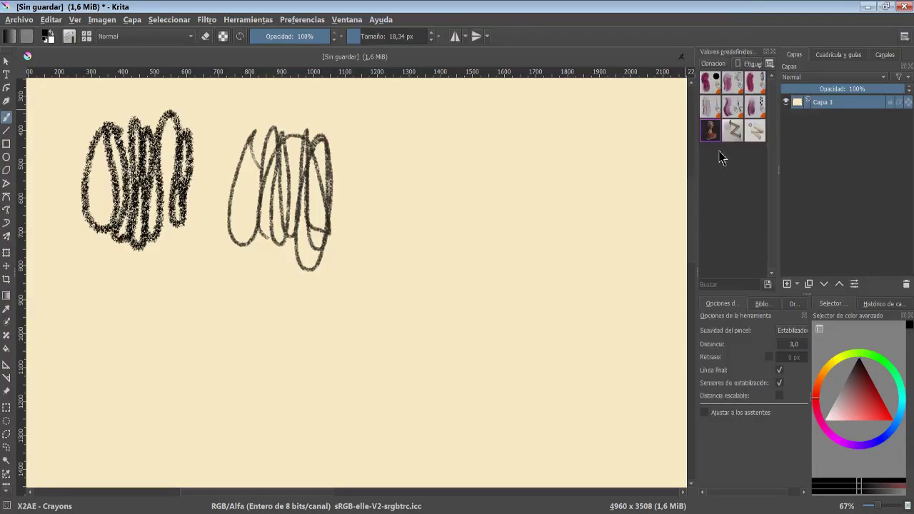
{"action": "left_click", "coordinate": [712, 87]}
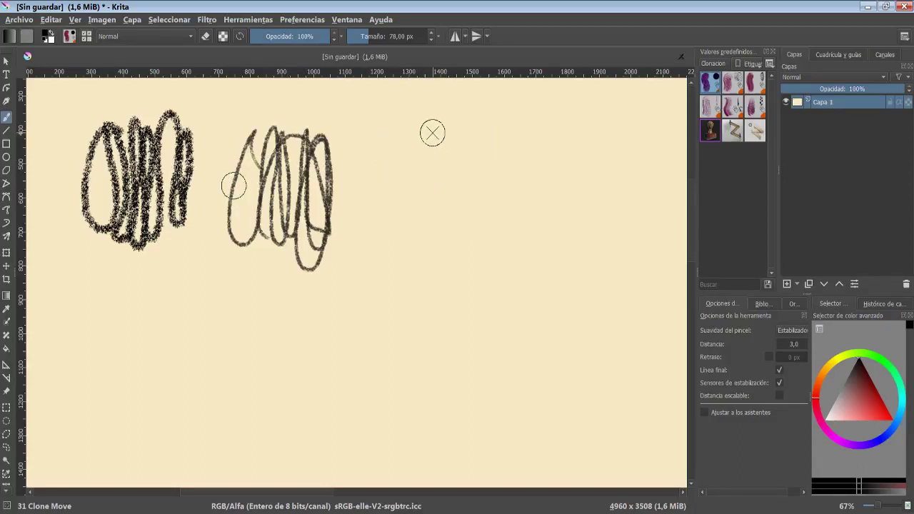
{"action": "left_click_drag", "start_coordinate": [431, 133], "coordinate": [421, 171]}
{"action": "mouse_move", "coordinate": [443, 115]}
{"action": "left_mouse_down"}
{"action": "mouse_move", "coordinate": [480, 135]}
{"action": "mouse_move", "coordinate": [439, 97]}
{"action": "mouse_move", "coordinate": [424, 116]}
{"action": "mouse_move", "coordinate": [501, 88]}
{"action": "left_mouse_up"}
{"action": "left_click_drag", "start_coordinate": [524, 122], "coordinate": [510, 147]}
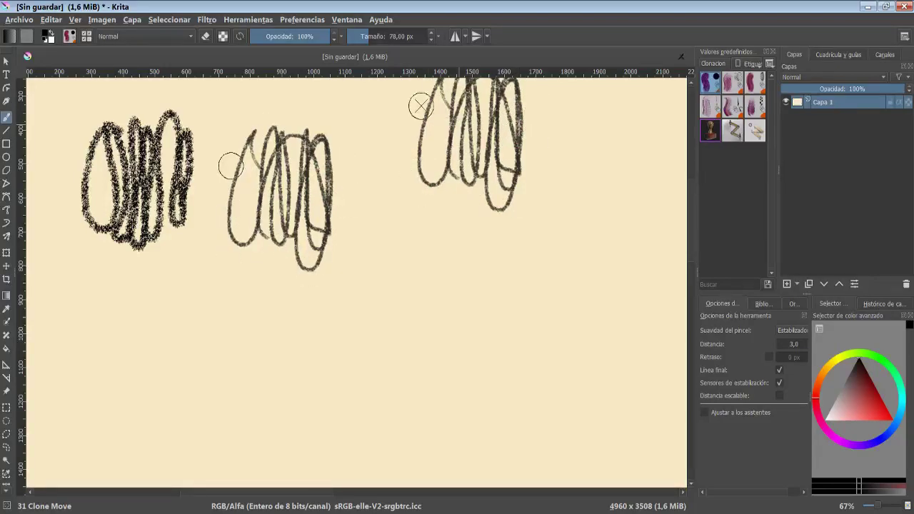
With 32 Clone Weird, sample the second scribble and paint a cloned texture patch at top centre.
{"action": "scroll", "coordinate": [422, 106], "scroll_direction": "up", "scroll_amount": 2}
{"action": "scroll", "coordinate": [328, 198], "scroll_direction": "up", "scroll_amount": 2}
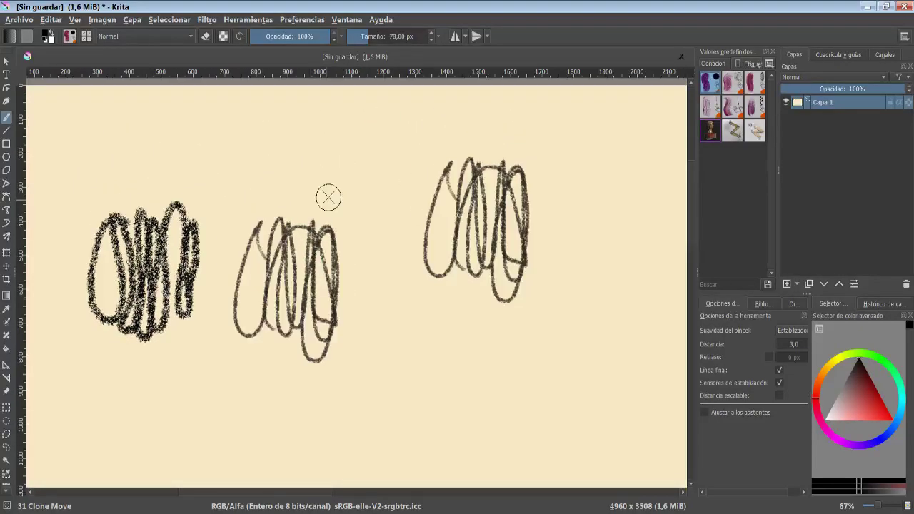
{"action": "left_click", "coordinate": [734, 82]}
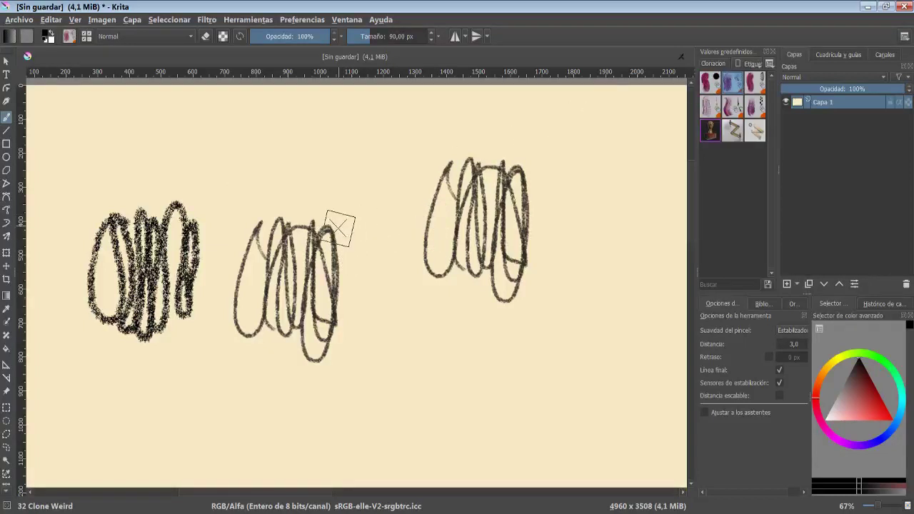
{"action": "left_click", "coordinate": [269, 253], "text": "ctrl"}
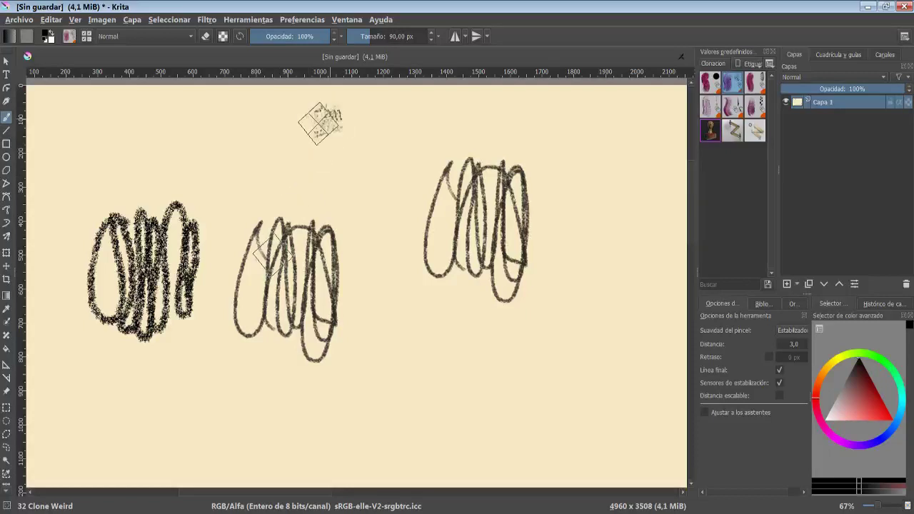
{"action": "left_click_drag", "start_coordinate": [320, 122], "coordinate": [357, 143]}
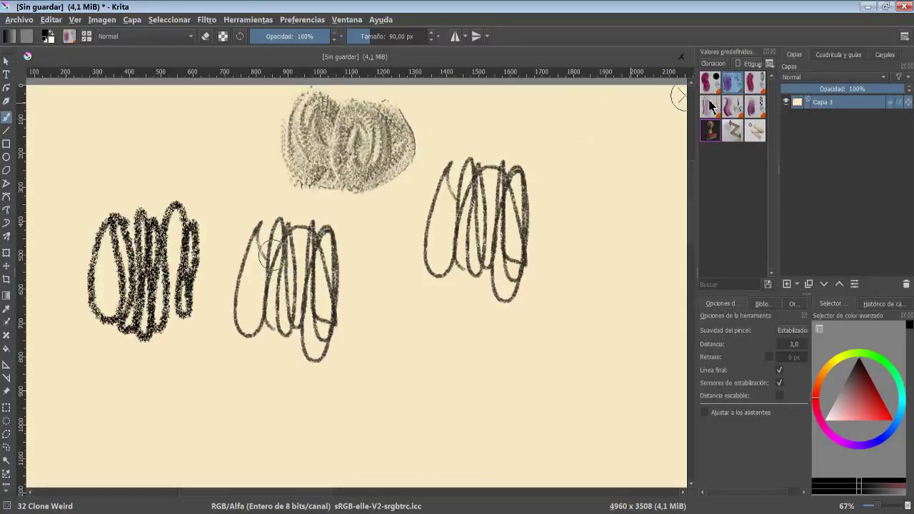
{"action": "left_click", "coordinate": [753, 84]}
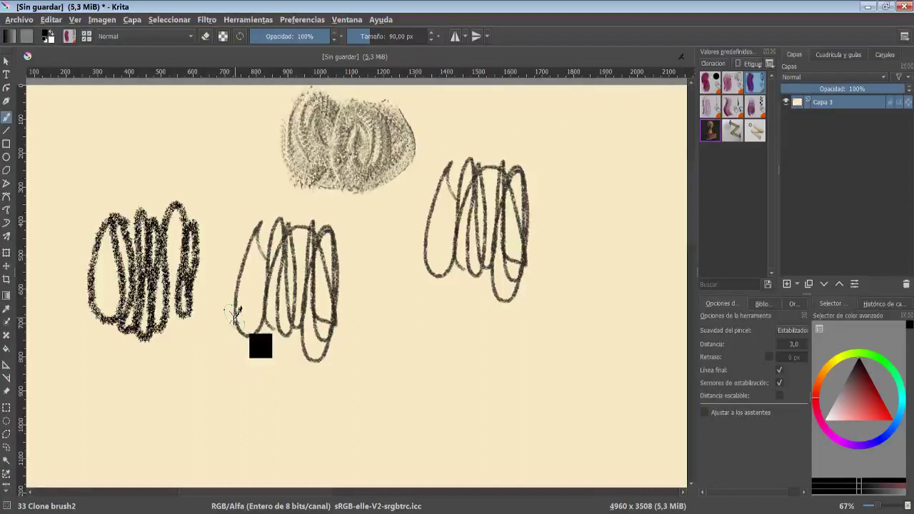
Paint a wavy lower cloned patch with Clone brush2 and a top-left sketch with 41 Clone Rake.
{"action": "mouse_move", "coordinate": [387, 340]}
{"action": "left_mouse_down"}
{"action": "mouse_move", "coordinate": [504, 362]}
{"action": "mouse_move", "coordinate": [426, 365]}
{"action": "left_mouse_up"}
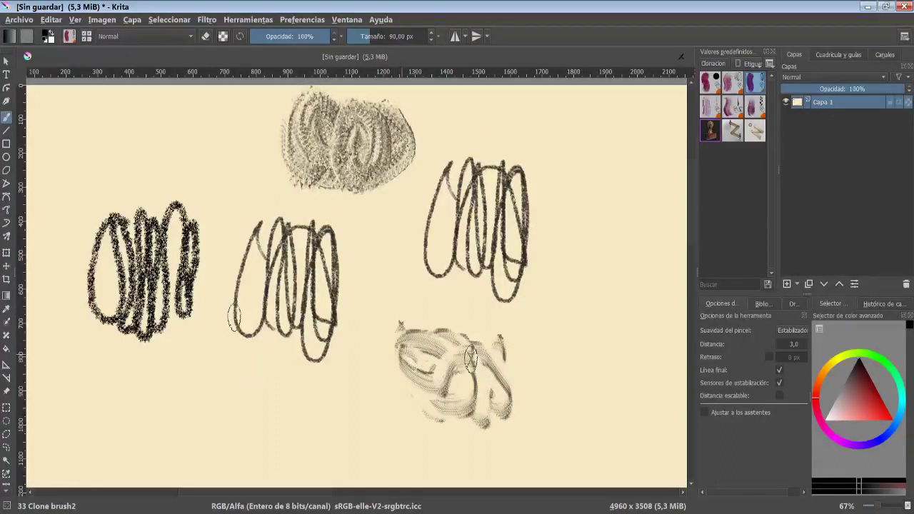
{"action": "left_click", "coordinate": [709, 107]}
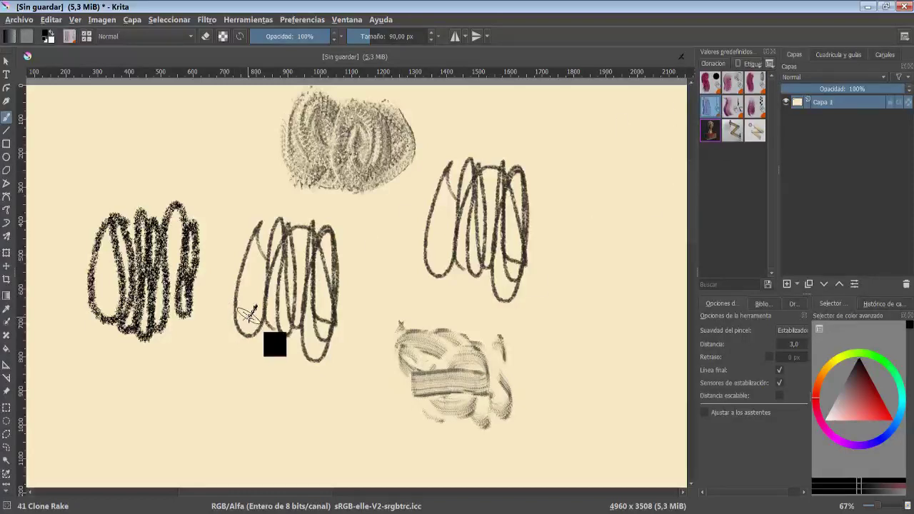
{"action": "left_click_drag", "start_coordinate": [247, 327], "coordinate": [271, 311]}
{"action": "left_click_drag", "start_coordinate": [218, 114], "coordinate": [159, 130]}
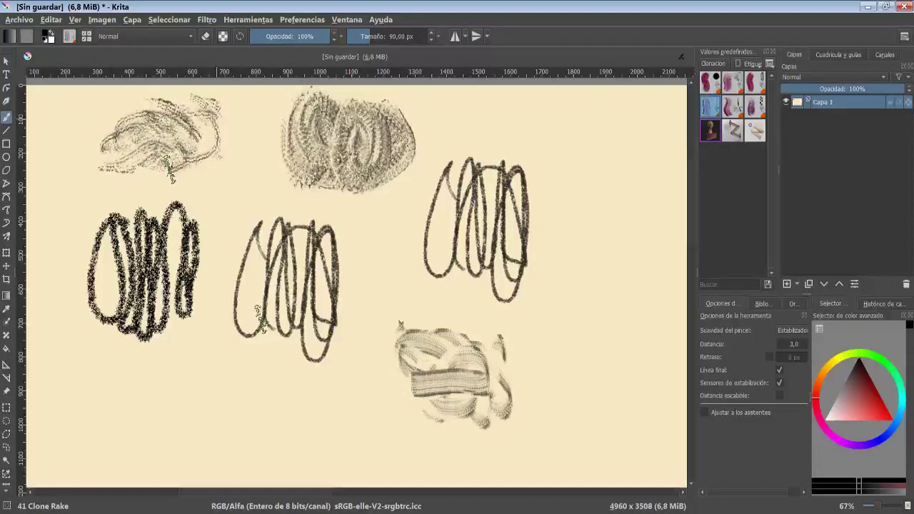
{"action": "left_click_drag", "start_coordinate": [157, 139], "coordinate": [142, 164]}
Paint right-side loops with 42 Clone Flat and bottom-left swirls with 43 Clone brush and FX Clone.
{"action": "left_click", "coordinate": [735, 114]}
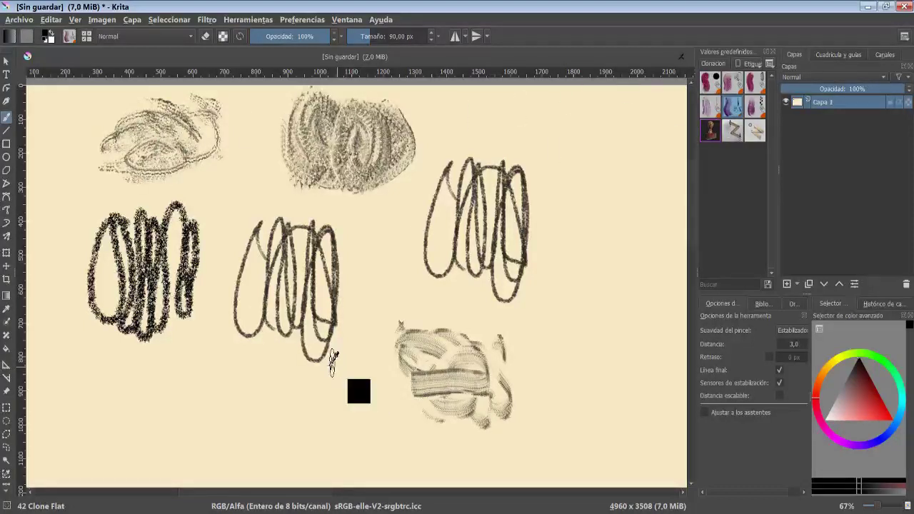
{"action": "mouse_move", "coordinate": [610, 261]}
{"action": "left_mouse_down"}
{"action": "mouse_move", "coordinate": [590, 172]}
{"action": "mouse_move", "coordinate": [607, 221]}
{"action": "left_mouse_up"}
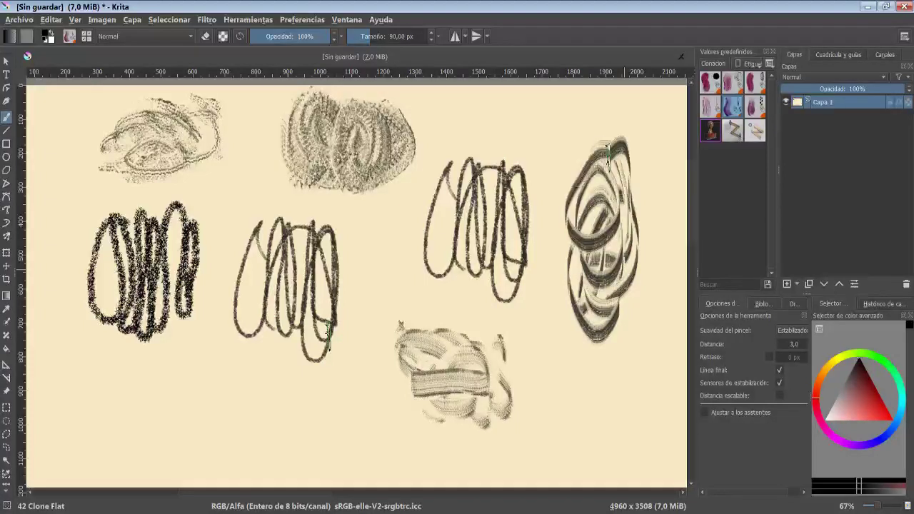
{"action": "left_click", "coordinate": [754, 108]}
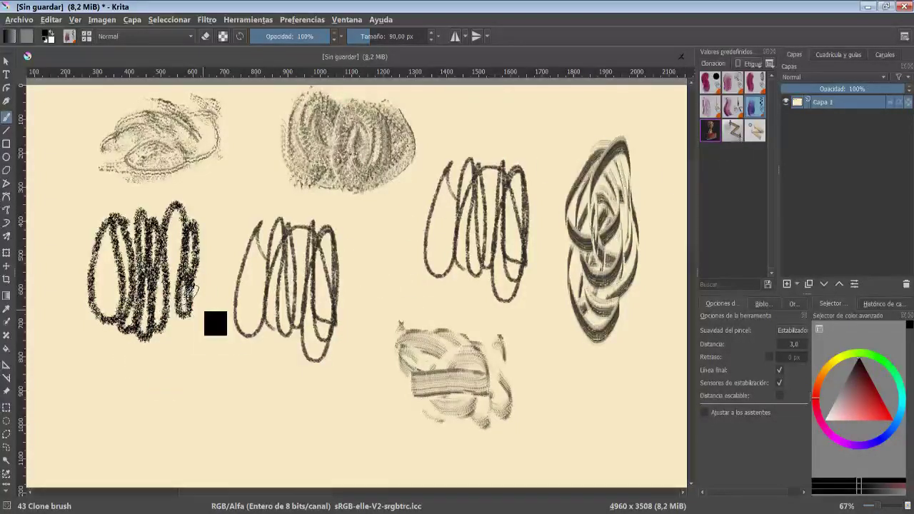
{"action": "left_click_drag", "start_coordinate": [209, 312], "coordinate": [166, 342]}
{"action": "mouse_move", "coordinate": [107, 407]}
{"action": "left_mouse_down"}
{"action": "mouse_move", "coordinate": [135, 421]}
{"action": "mouse_move", "coordinate": [142, 443]}
{"action": "left_mouse_up"}
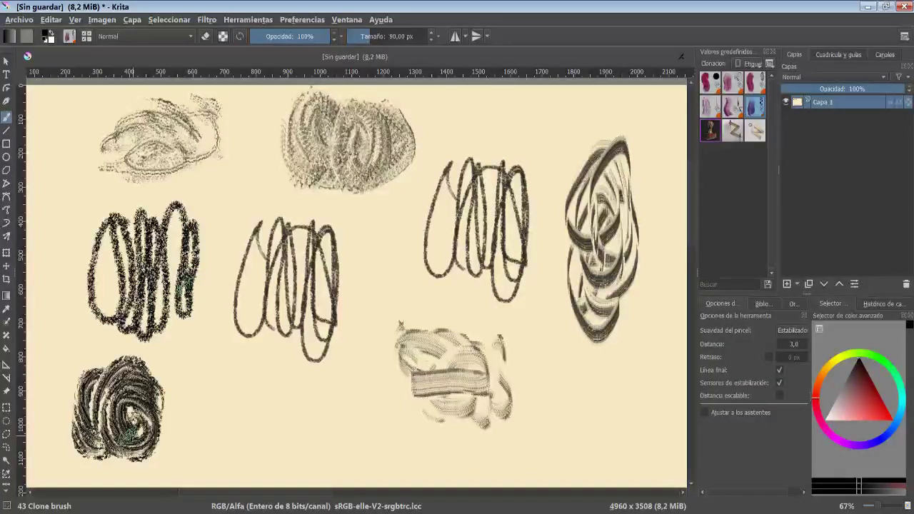
{"action": "left_click", "coordinate": [732, 129]}
{"action": "left_click", "coordinate": [709, 132]}
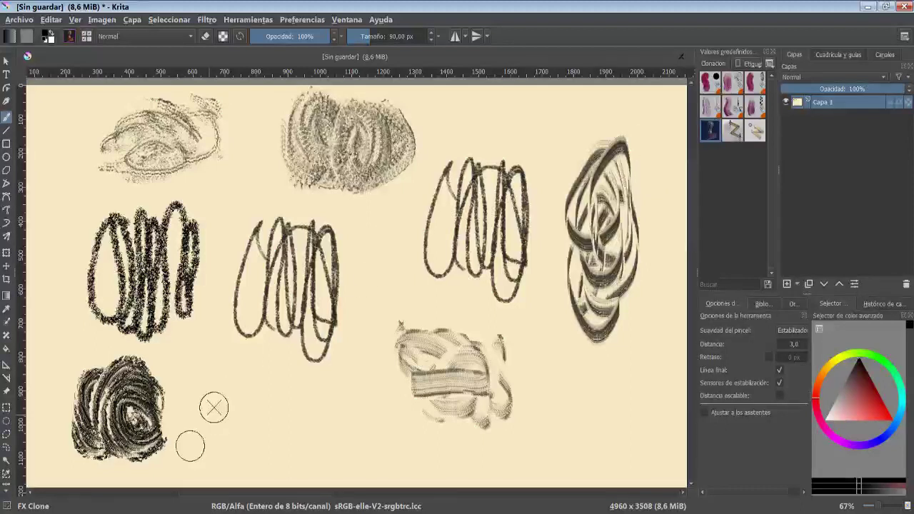
{"action": "mouse_move", "coordinate": [214, 386]}
{"action": "left_mouse_down"}
{"action": "mouse_move", "coordinate": [236, 418]}
{"action": "mouse_move", "coordinate": [246, 369]}
{"action": "left_mouse_up"}
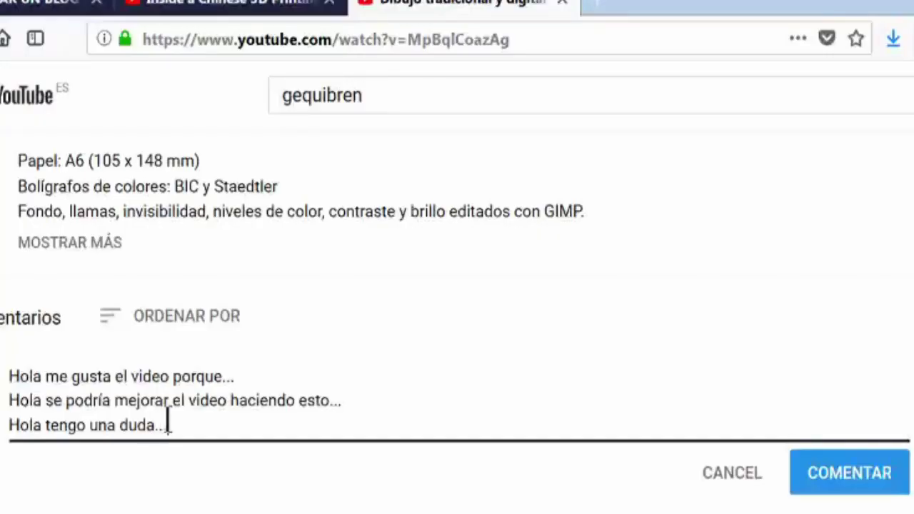
Add 'Hola po' to the comment, subscribe with all notifications, and like the video.
{"action": "key", "text": "Return"}
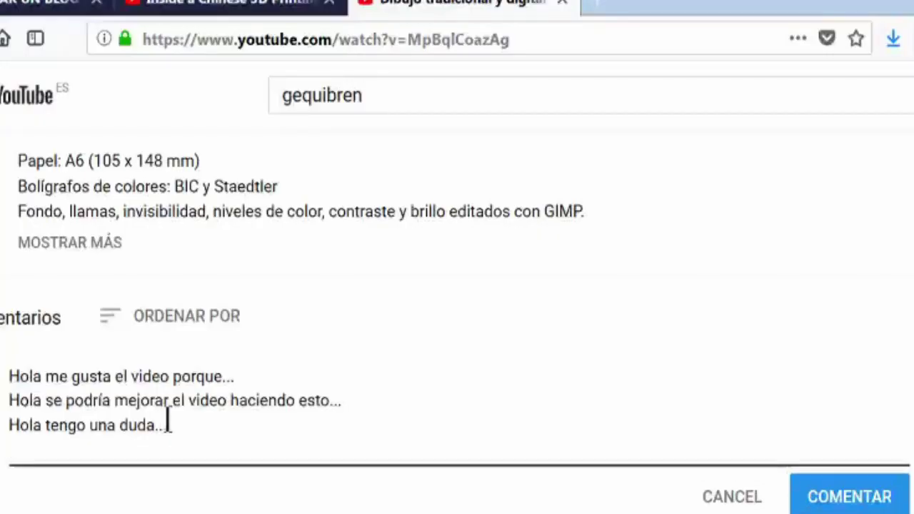
{"action": "type", "text": "Hola po"}
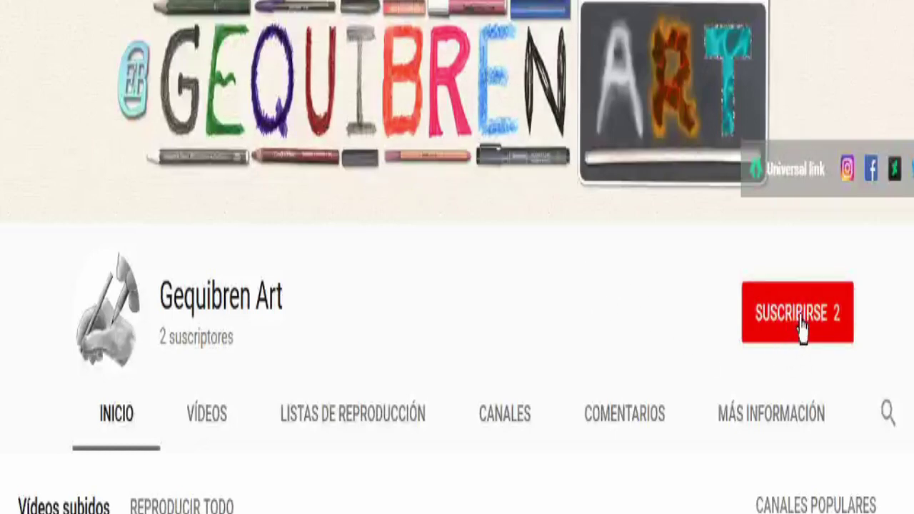
{"action": "left_click", "coordinate": [801, 329]}
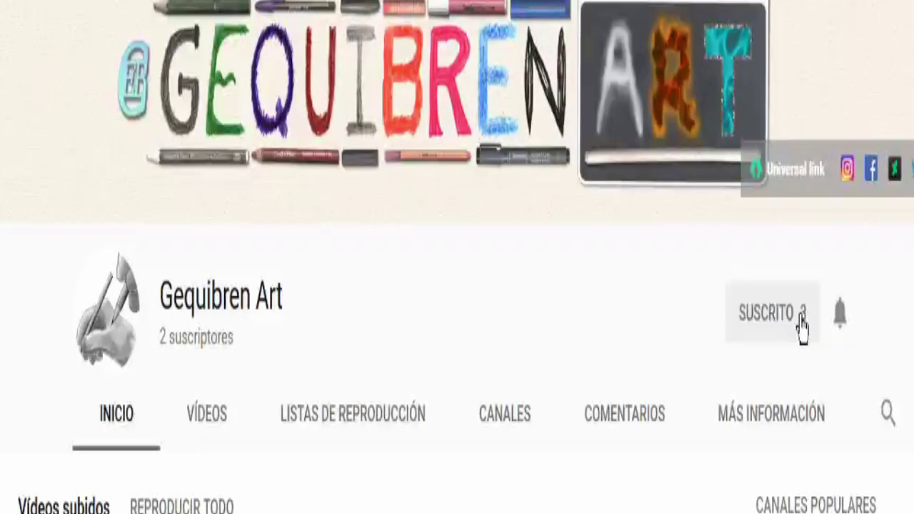
{"action": "left_click", "coordinate": [840, 324]}
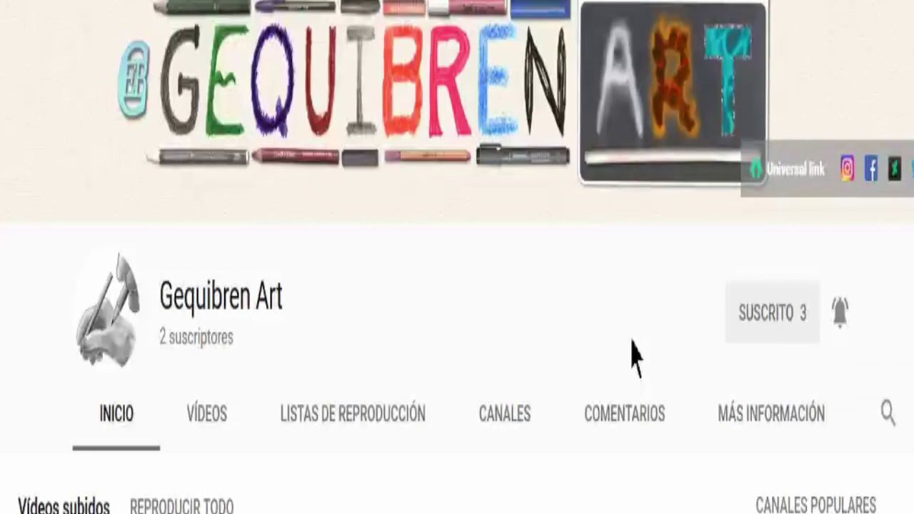
{"action": "key", "text": "alt+Left"}
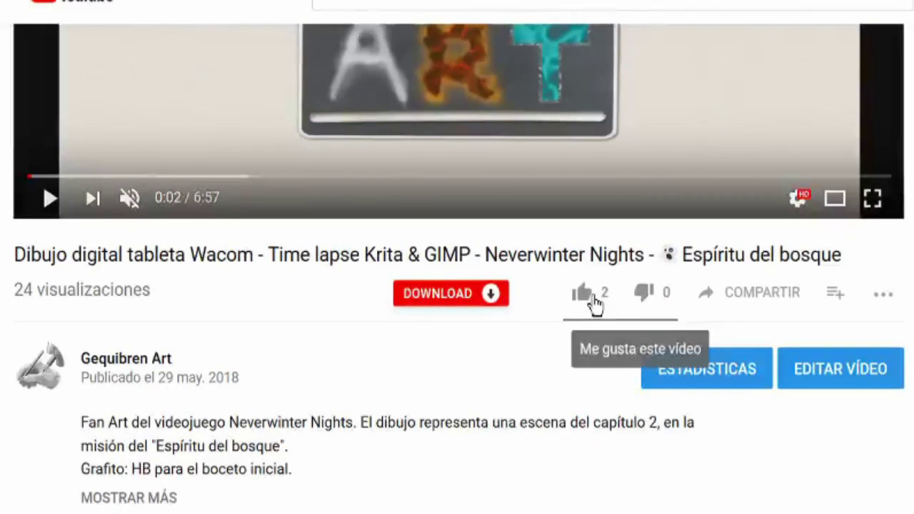
{"action": "left_click", "coordinate": [582, 292]}
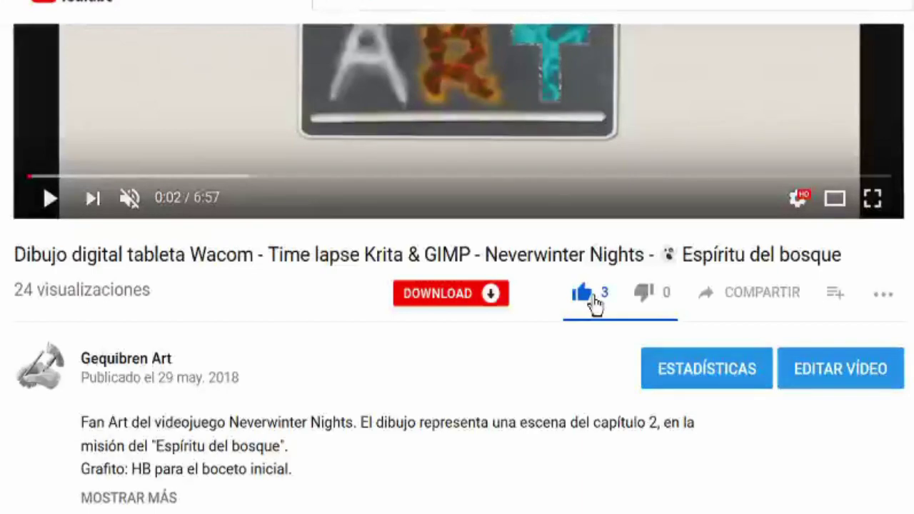